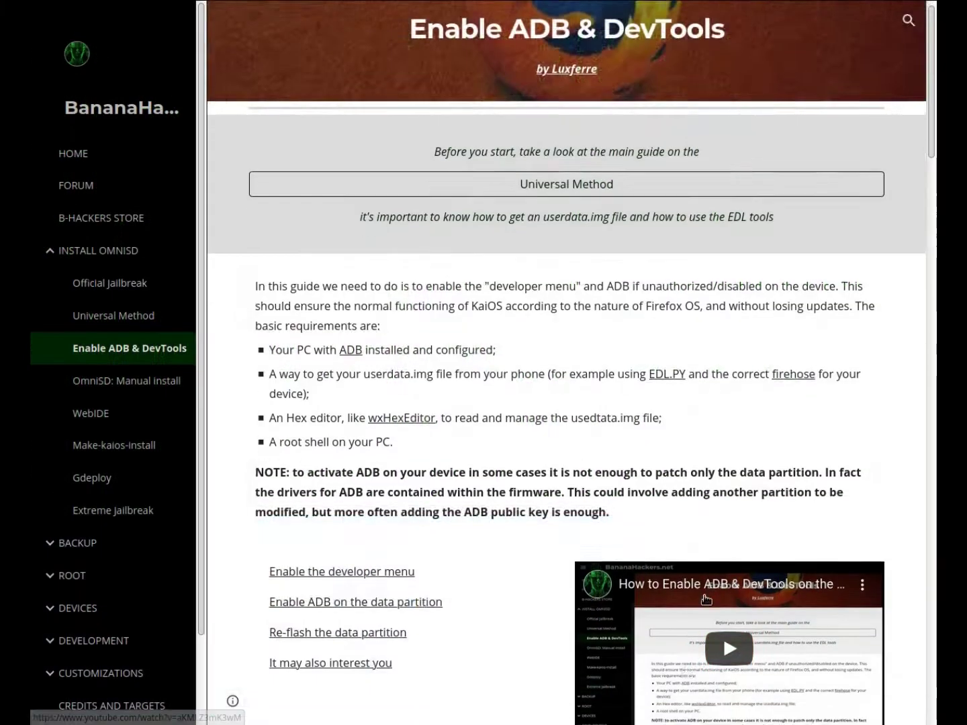
scroll(667, 501, "down", 5)
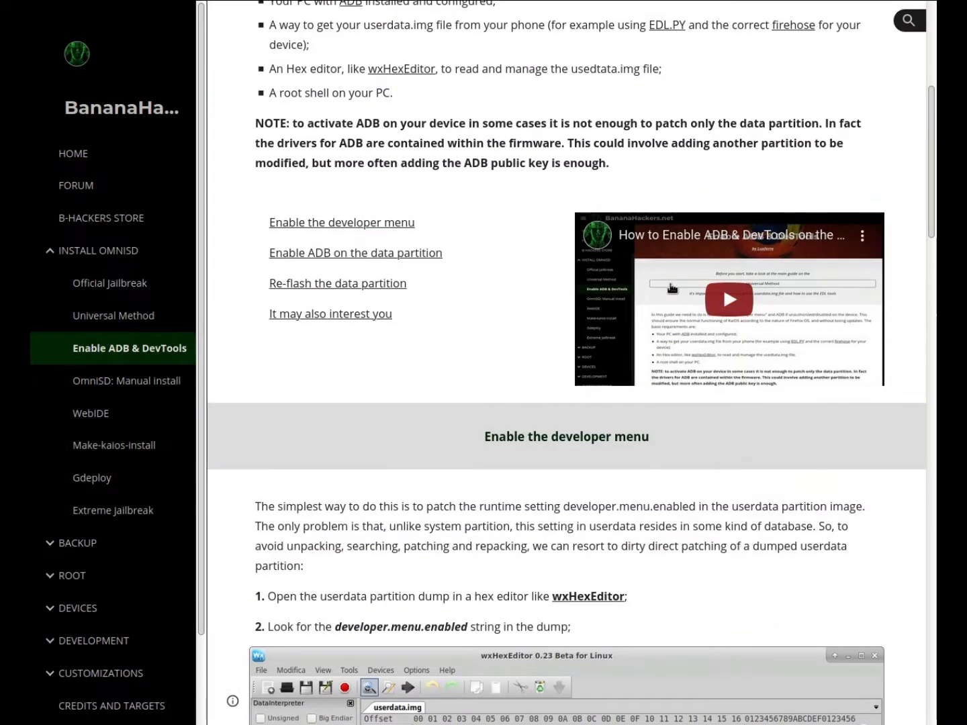
scroll(511, 325, "up", 1)
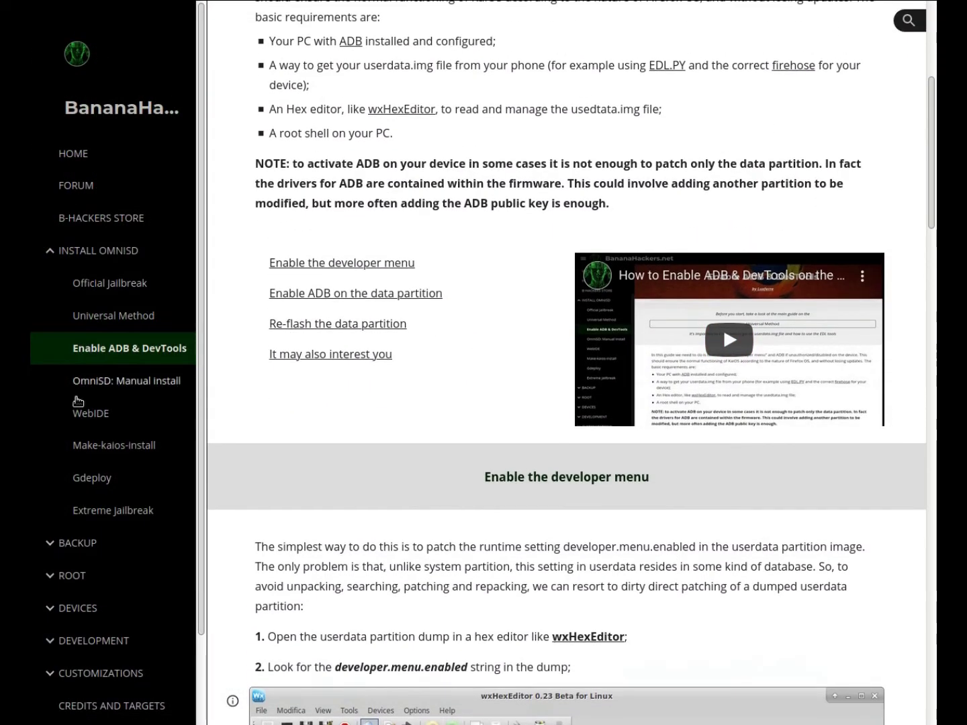
Step: Go from the Install OmniSD overview to the Universal Method guide's method choice
left_click(98, 251)
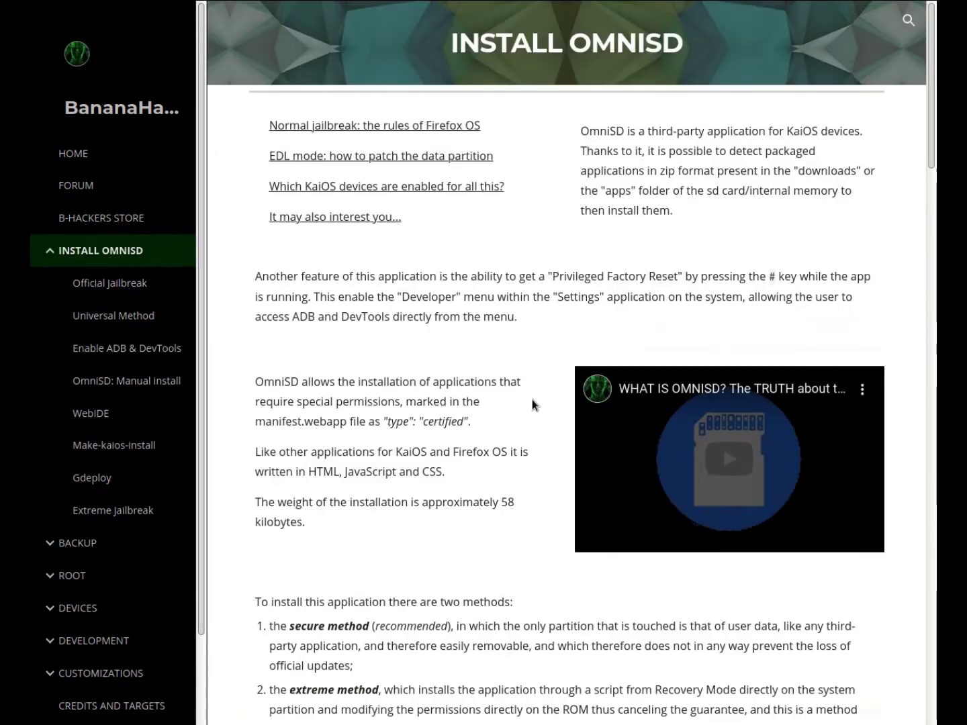
scroll(532, 399, "down", 5)
scroll(540, 397, "down", 5)
scroll(540, 397, "down", 3)
scroll(541, 397, "down", 3)
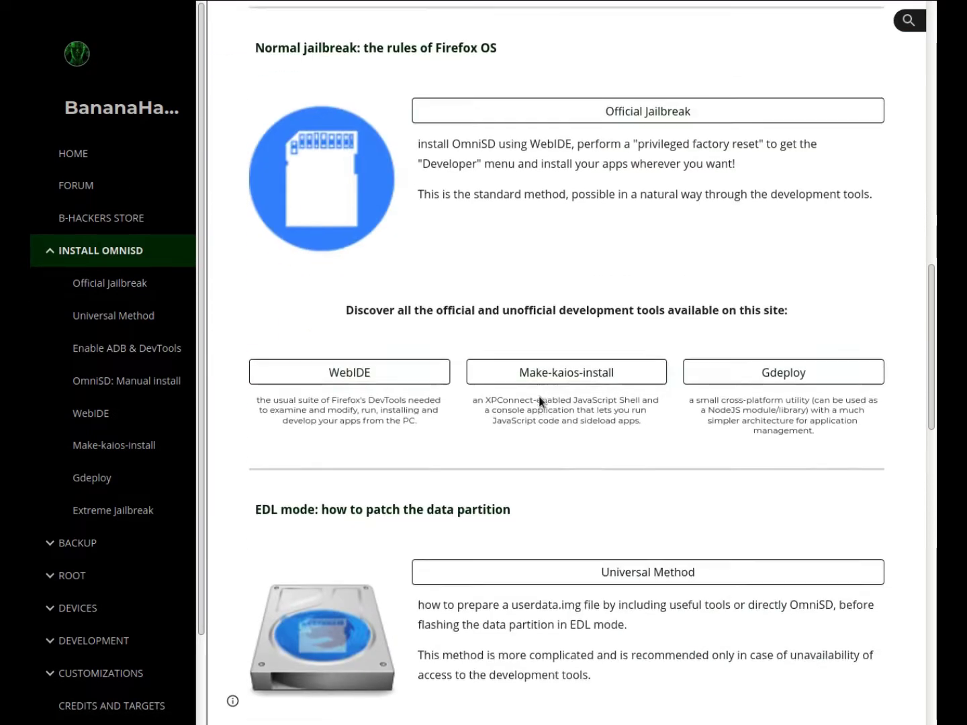
scroll(540, 398, "down", 4)
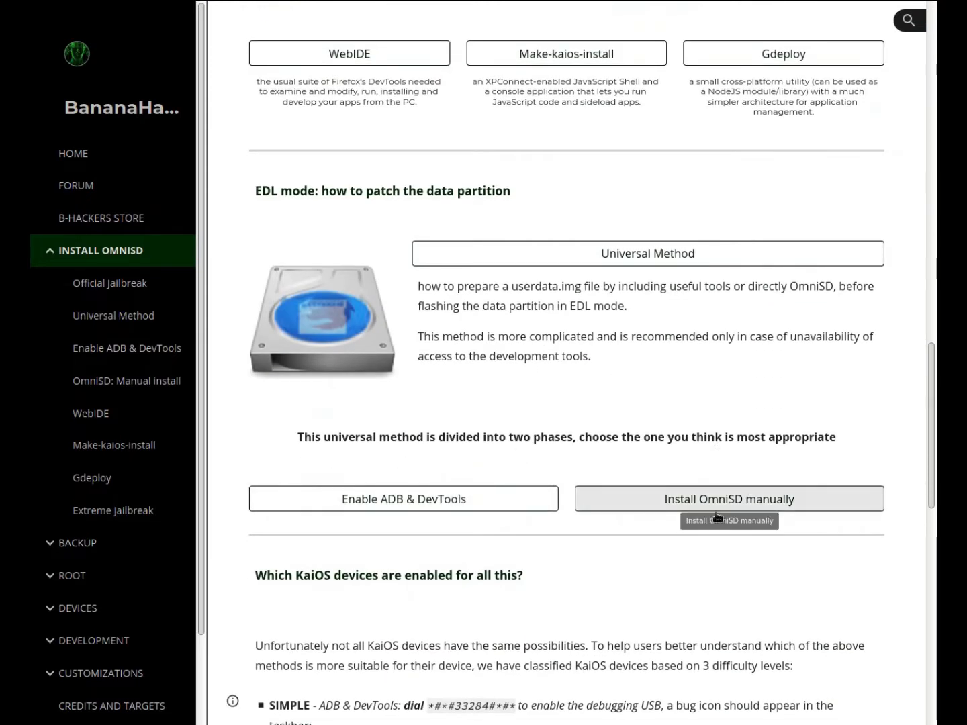
left_click(639, 257)
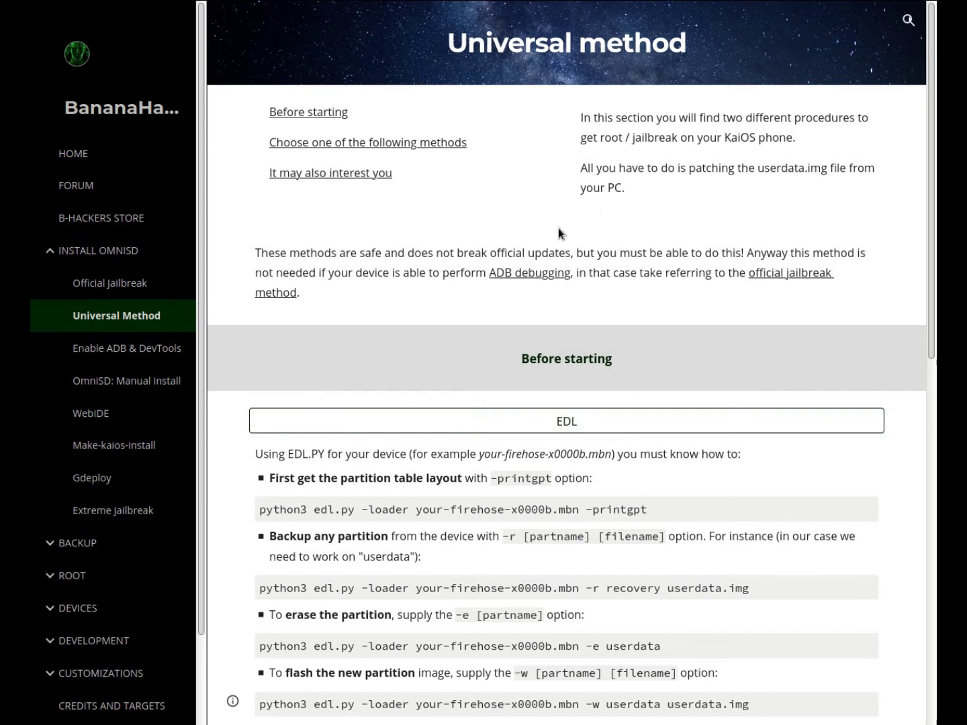
scroll(558, 228, "down", 4)
scroll(558, 228, "down", 2)
scroll(558, 228, "down", 4)
scroll(559, 227, "down", 3)
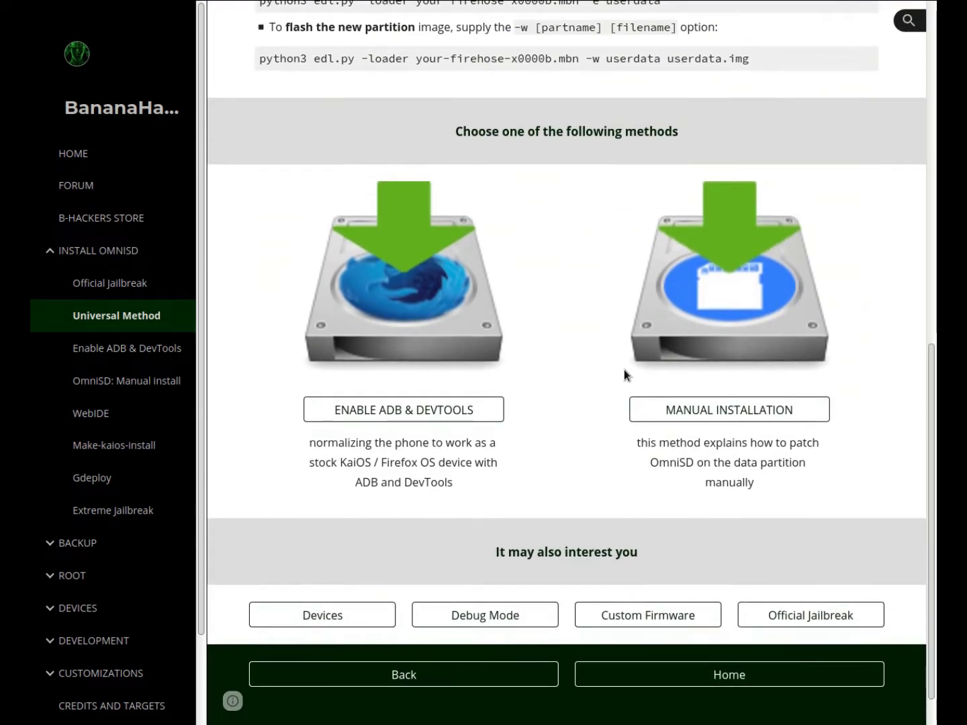
Step: Open the Manual Installation guide and read its Requirements, Proceedings and Re-flash sections
left_click(732, 263)
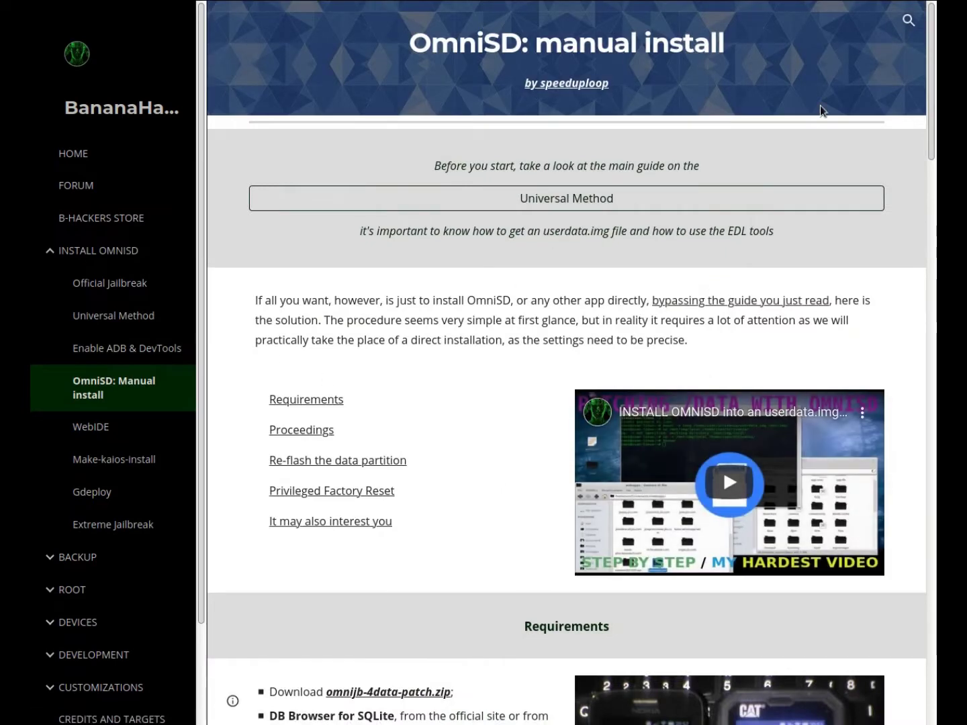
scroll(590, 247, "down", 2)
scroll(590, 247, "down", 2)
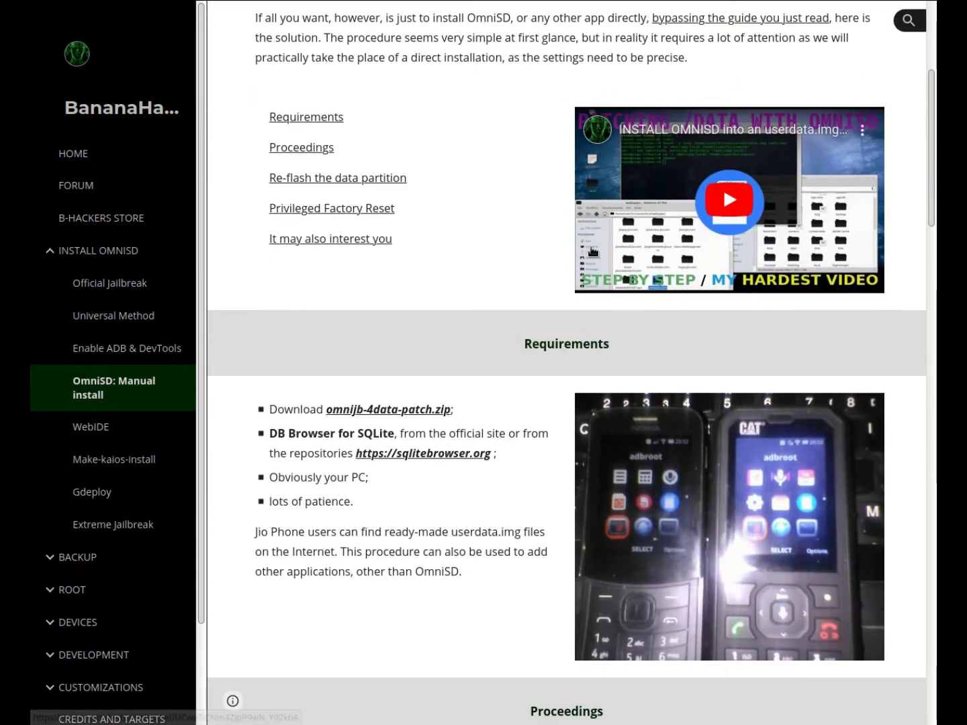
scroll(590, 246, "down", 2)
scroll(590, 247, "down", 3)
scroll(590, 246, "down", 3)
scroll(590, 247, "down", 2)
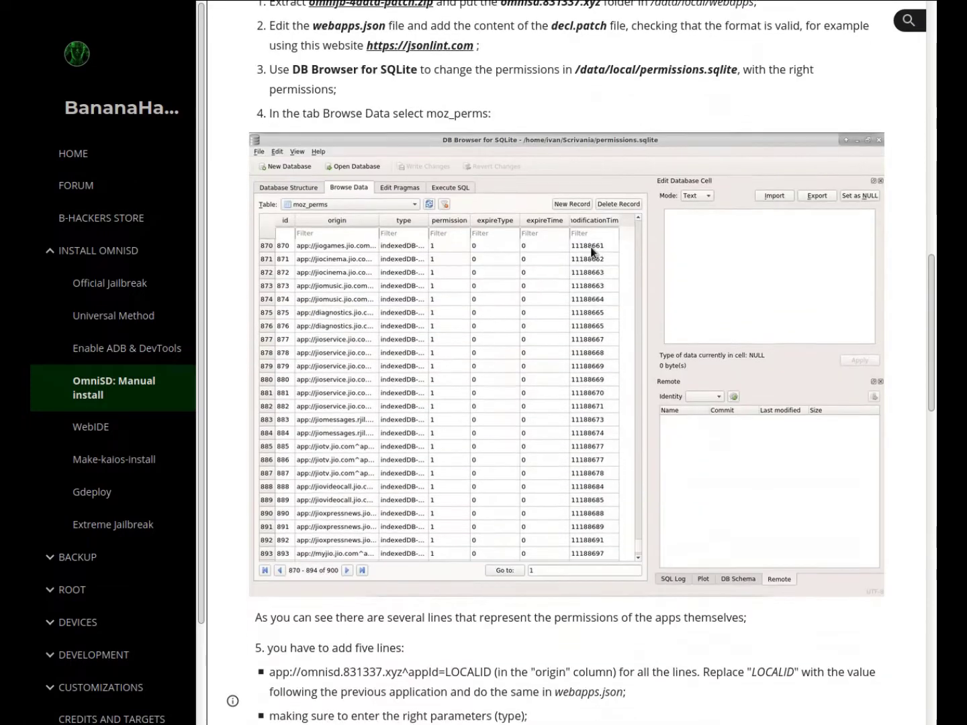
scroll(590, 245, "down", 2)
scroll(558, 295, "down", 3)
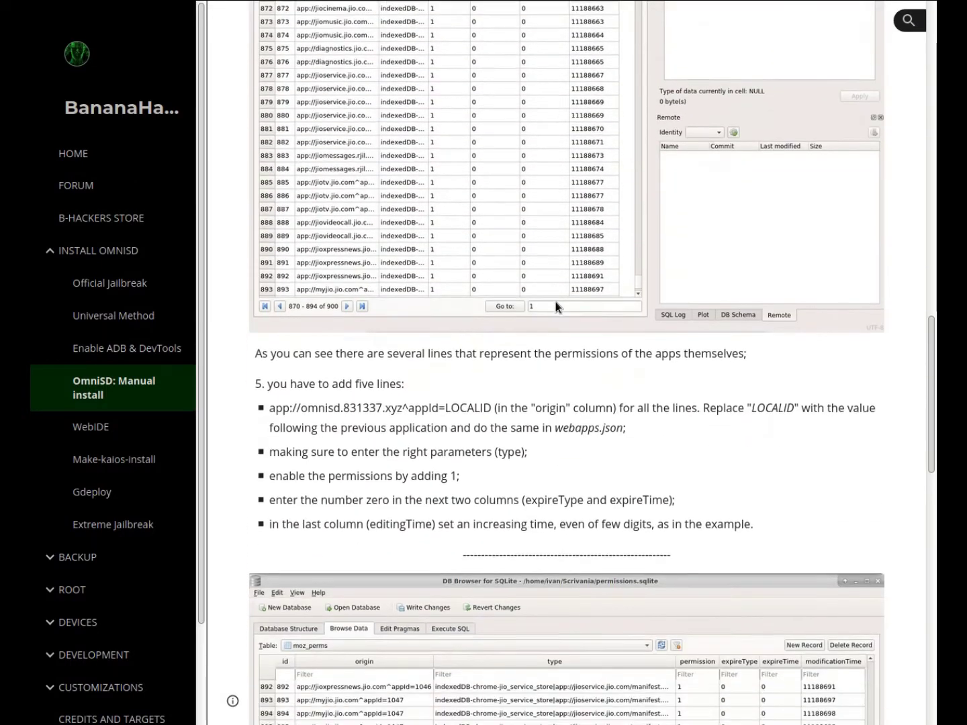
scroll(556, 302, "down", 3)
scroll(556, 302, "down", 2)
scroll(590, 360, "down", 5)
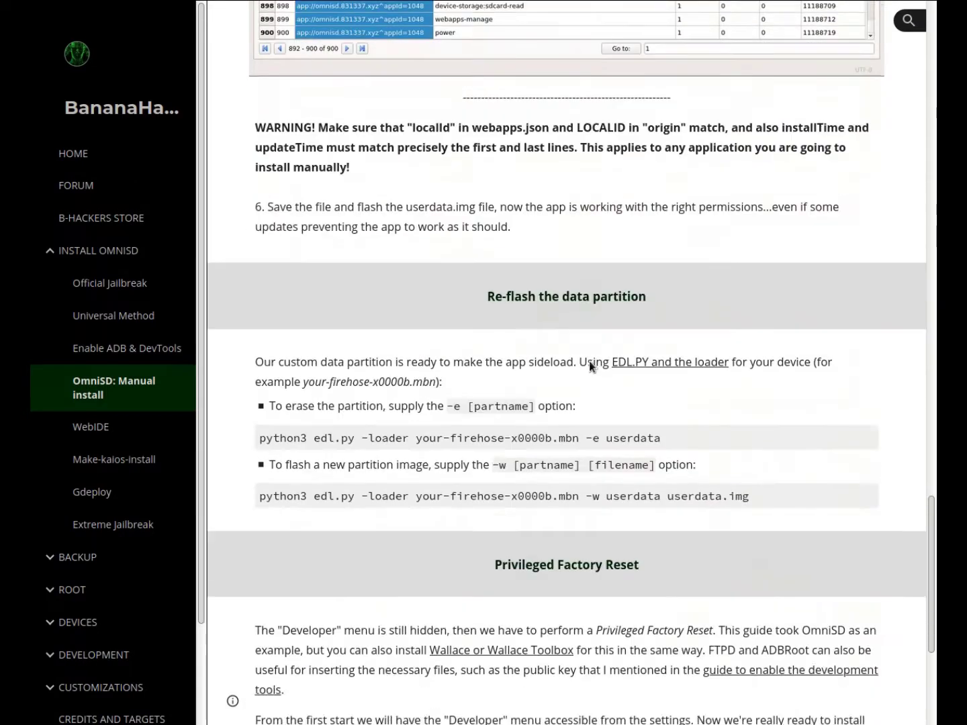
scroll(590, 361, "down", 2)
scroll(590, 360, "down", 1)
scroll(589, 361, "up", 4)
scroll(589, 360, "up", 4)
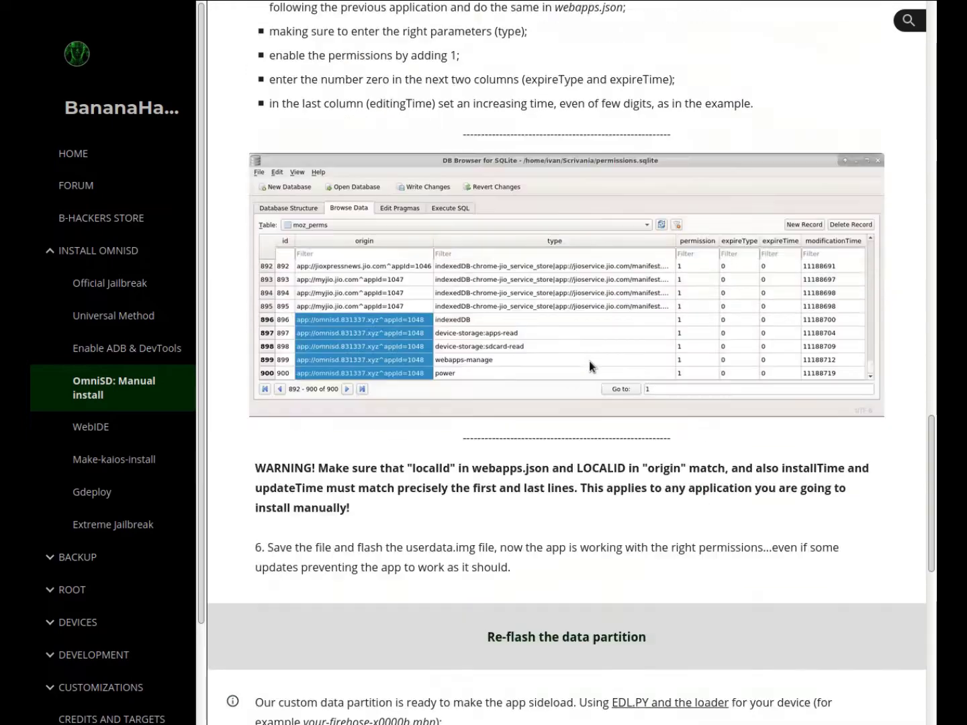
scroll(589, 360, "up", 4)
scroll(590, 360, "up", 3)
scroll(590, 361, "up", 4)
scroll(589, 360, "up", 5)
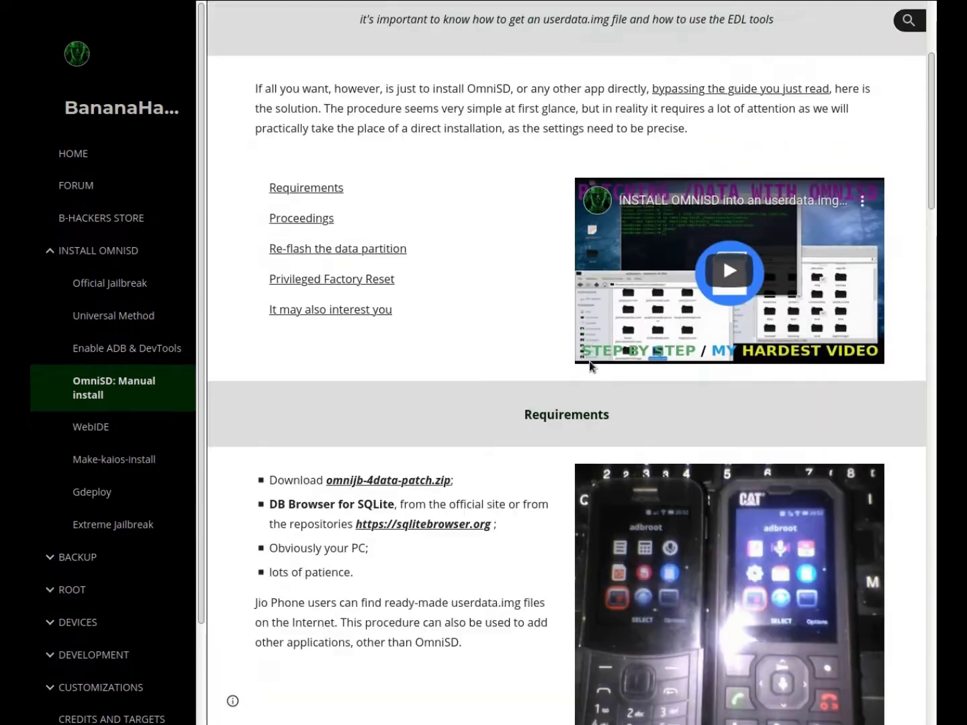
scroll(589, 360, "up", 3)
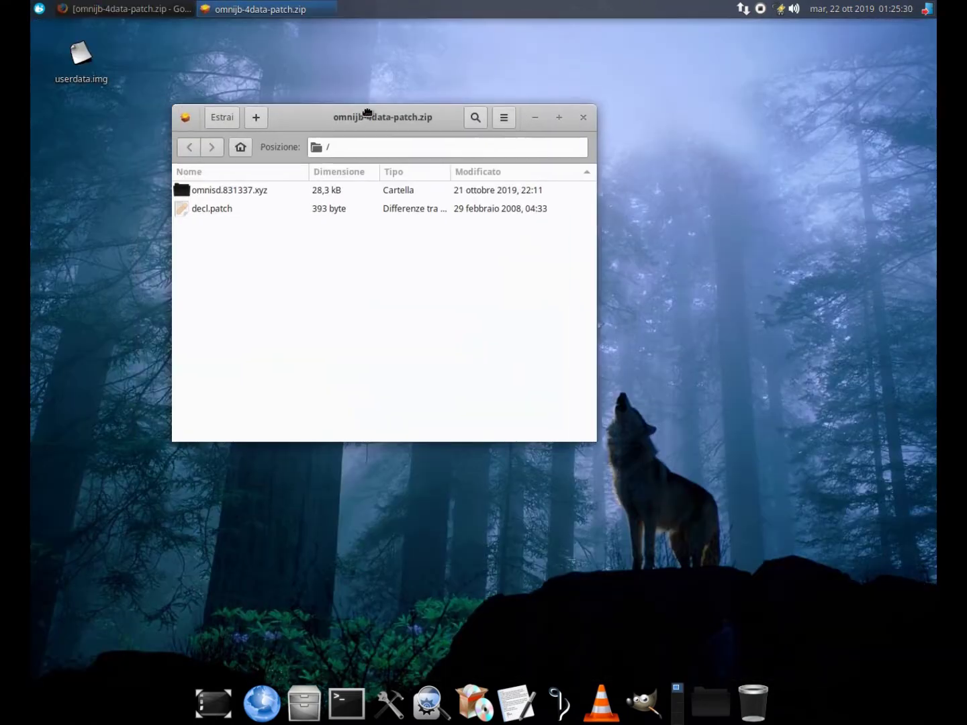
Step: Extract omnisd.831337.xyz and decl.patch to the desktop and close the archive
left_click_drag(257, 179, 80, 144)
left_click_drag(244, 196, 79, 220)
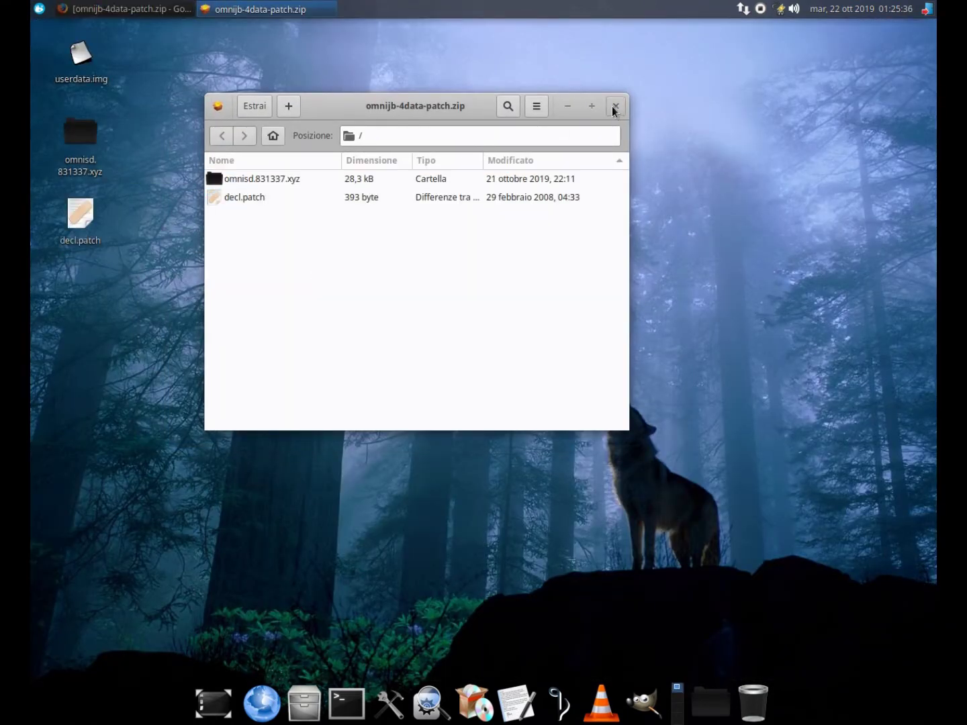
left_click(616, 106)
Step: Read the extracted manifest.webapp and decl.patch in Mousepad
double_click(80, 137)
double_click(455, 137)
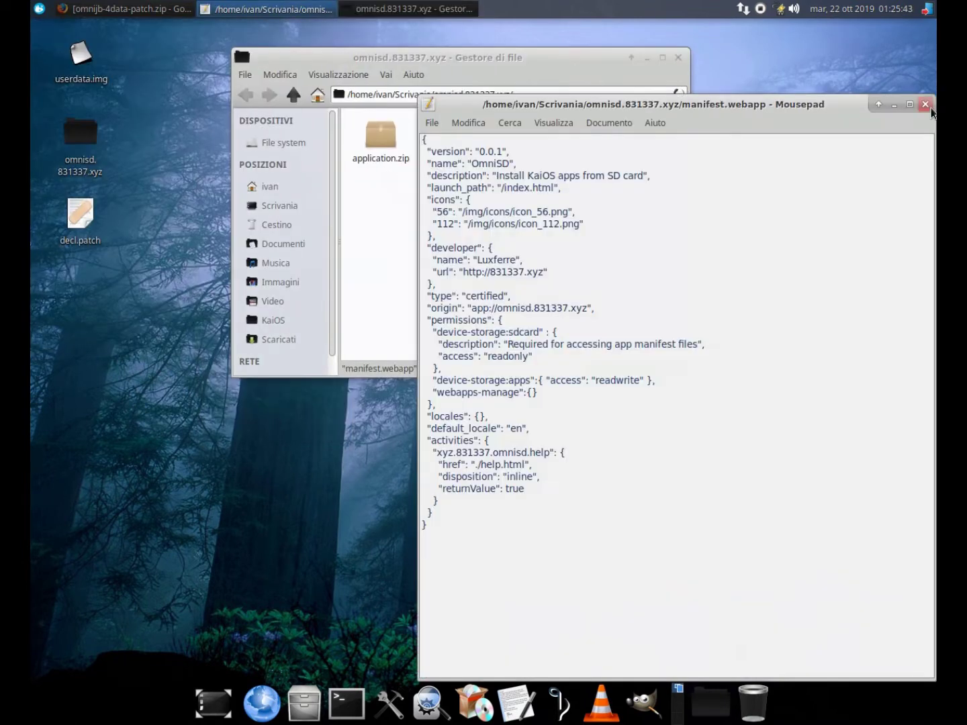
key("ctrl+q")
key("ctrl+q")
double_click(80, 216)
left_click(539, 29)
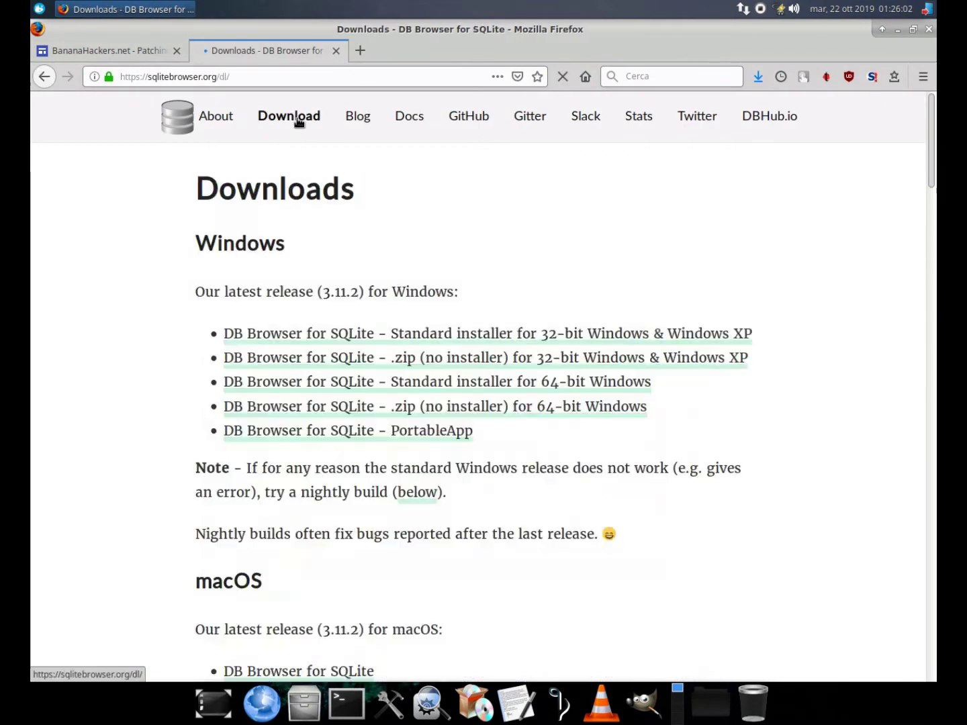
scroll(219, 446, "down", 3)
scroll(279, 434, "down", 5)
scroll(327, 427, "down", 3)
scroll(327, 427, "down", 3)
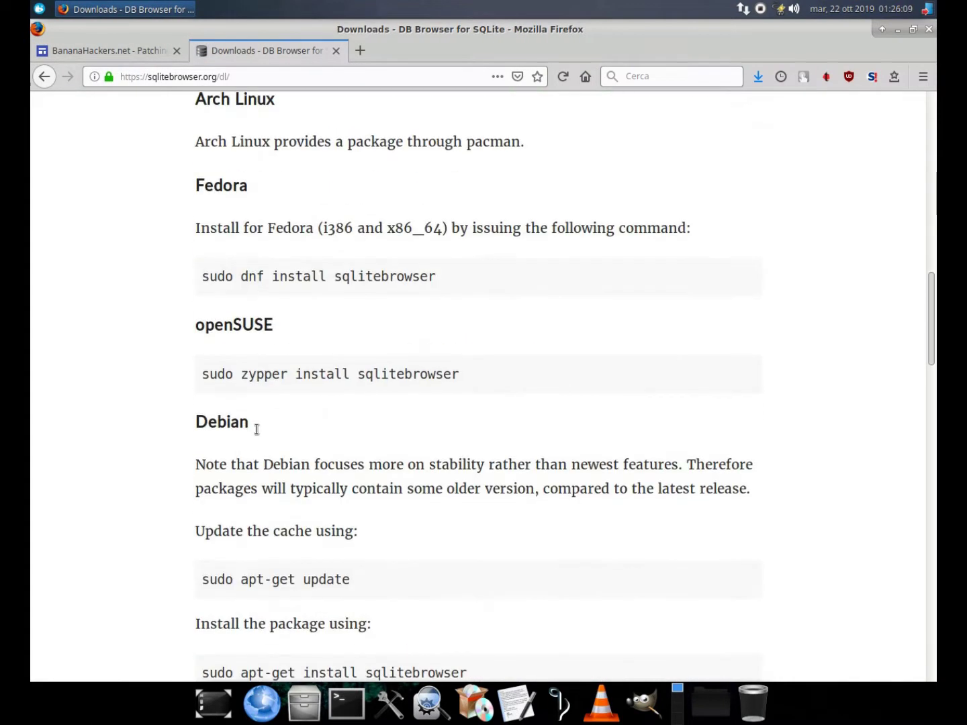
Step: Close the DB Browser downloads page and Firefox, and browse the Development applications menu
key("ctrl+w")
left_click(898, 29)
left_click(40, 8)
left_click(246, 209)
left_click(129, 64)
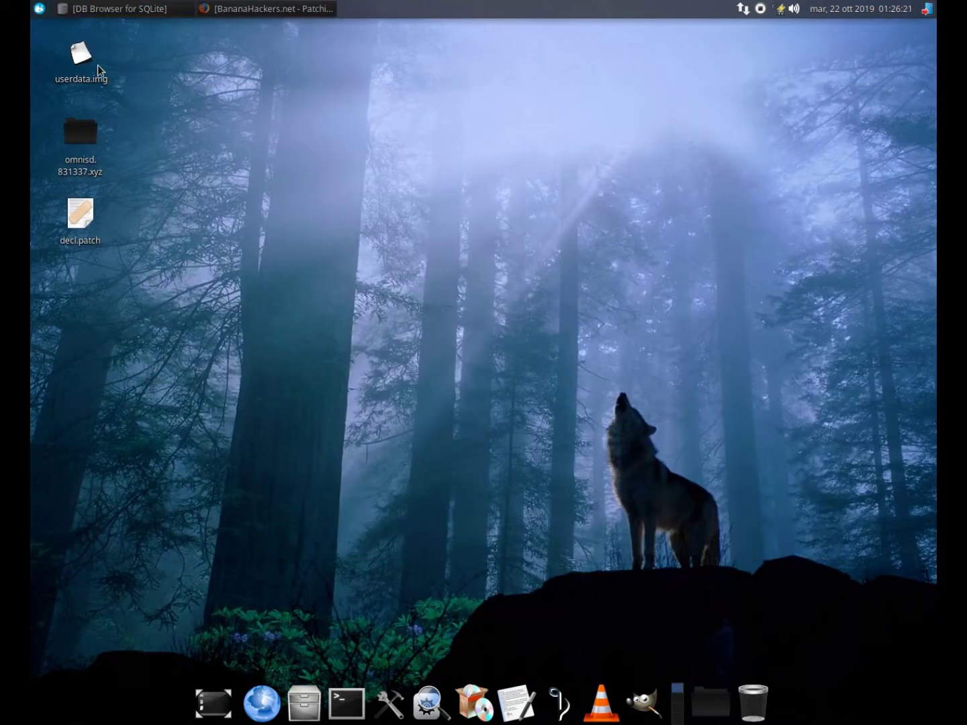
Step: Show /mnt/img in the file manager with a terminal window beside it
left_click(305, 704)
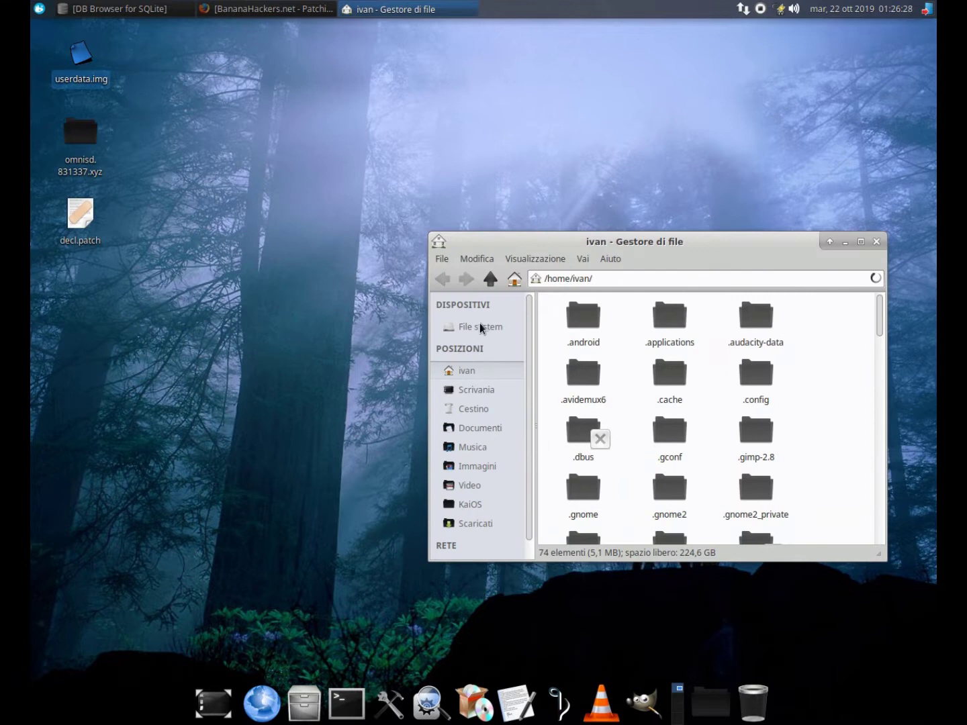
left_click(480, 327)
double_click(755, 386)
left_click_drag(680, 242, 703, 277)
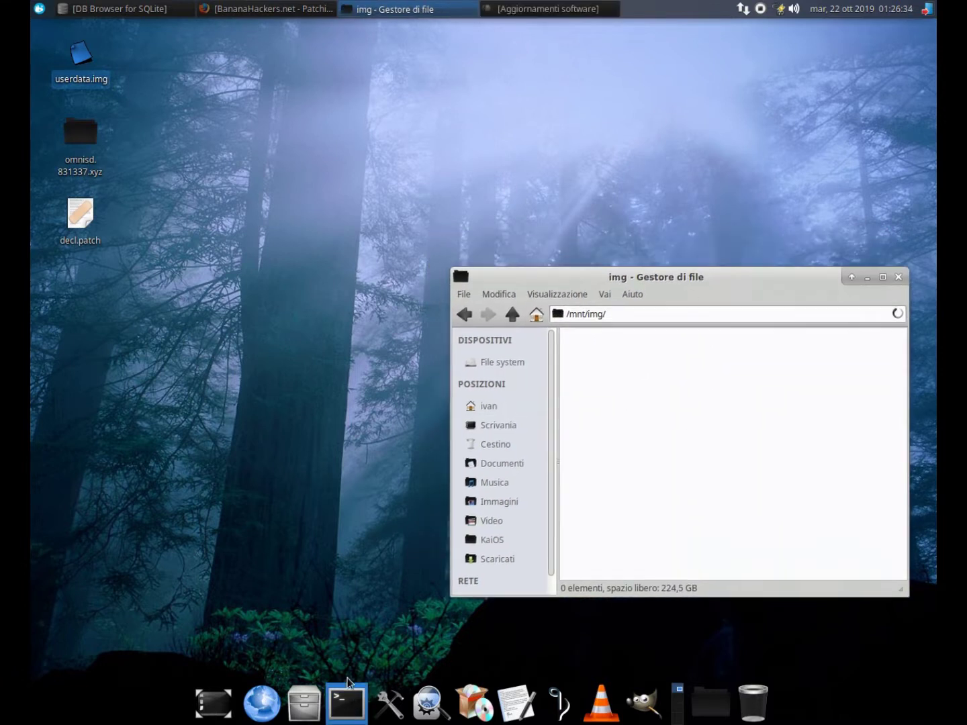
left_click(346, 704)
left_click_drag(265, 31, 401, 99)
type("mount -o loop /home/ivan/Scrivania/userdata.im")
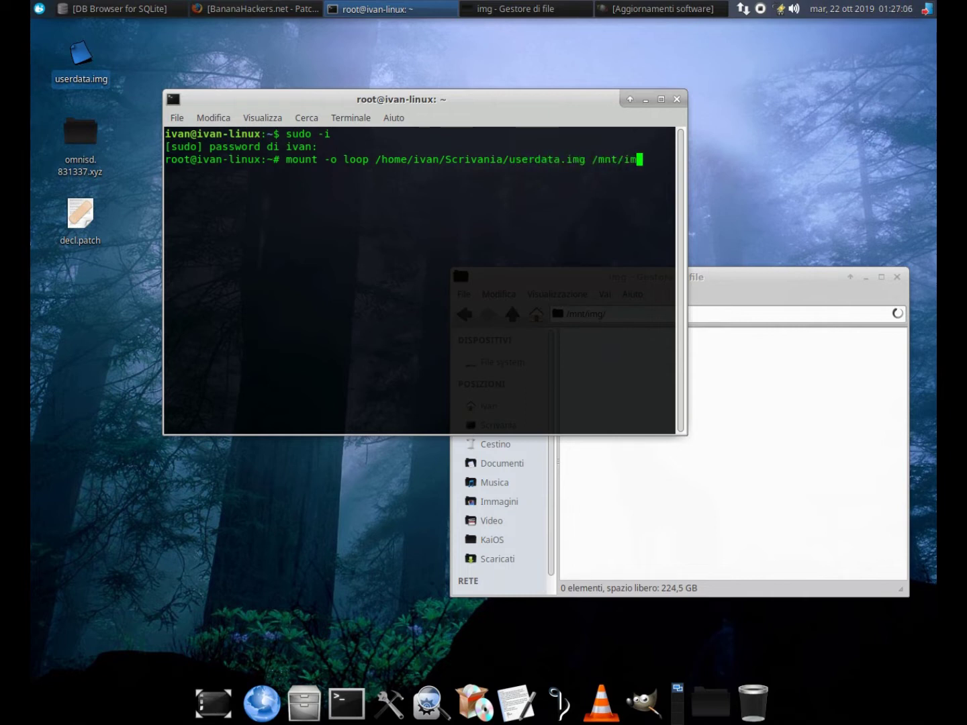
type("g/")
Step: Mount userdata.img on /mnt/img and check its local folder in the file manager
key("Return")
left_click(831, 396)
left_click(512, 315)
double_click(583, 378)
scroll(689, 510, "down", 1)
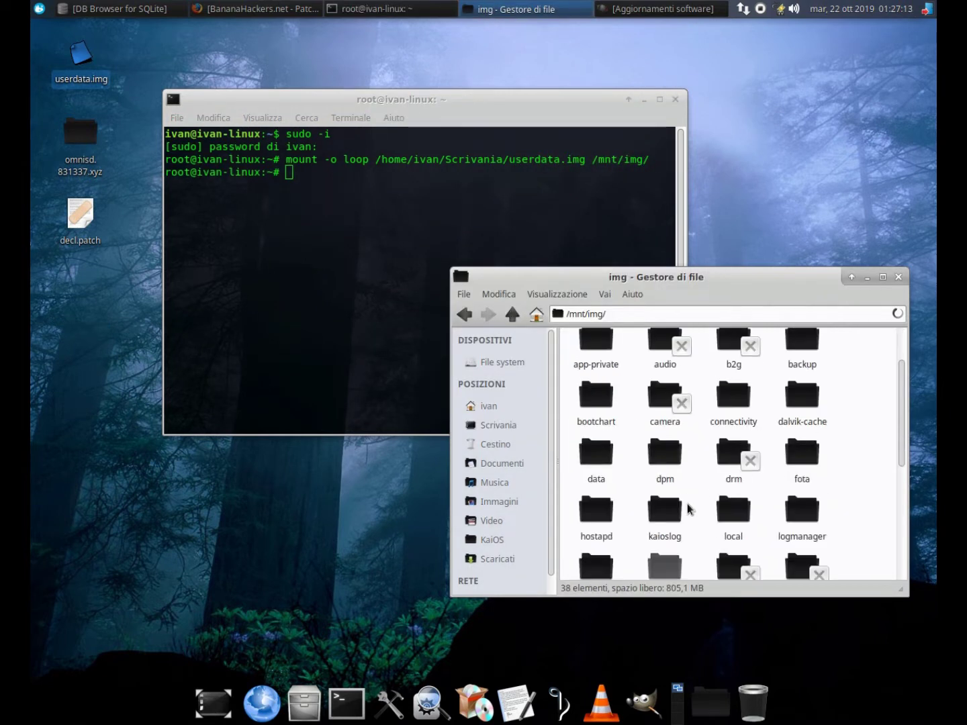
scroll(689, 510, "down", 1)
double_click(734, 446)
left_click(511, 315)
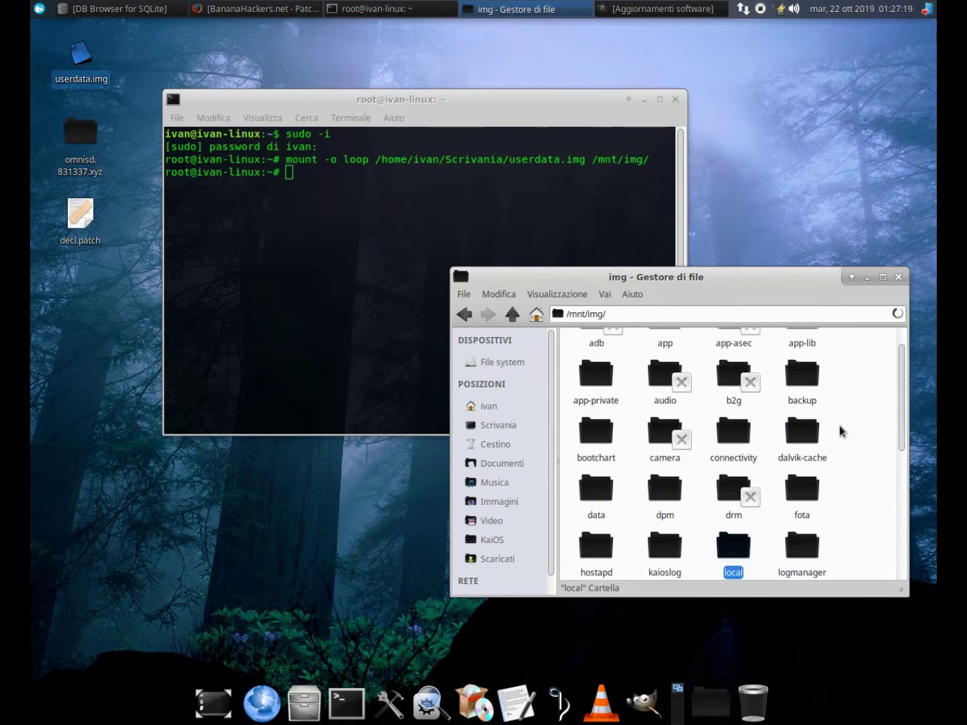
Step: Copy /mnt/img/local recursively to /home/ivan/Scrivania
left_click(483, 216)
type("cp /mnt/img/local /home/ivan/Scrivania/")
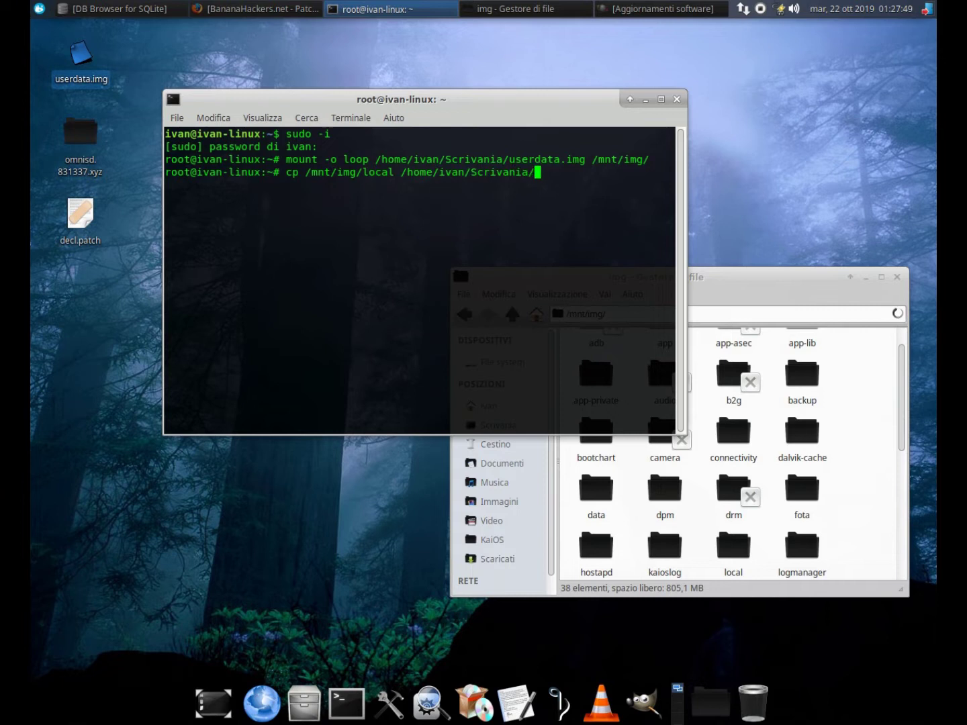
key("Return")
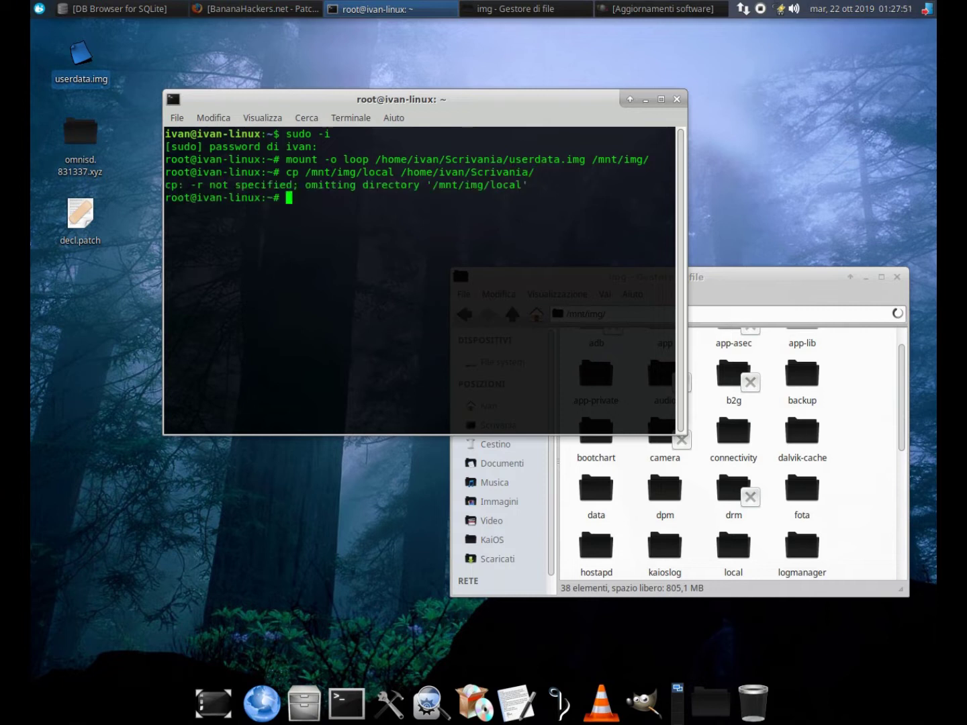
type("rivania/")
key("Return")
type("thunar")
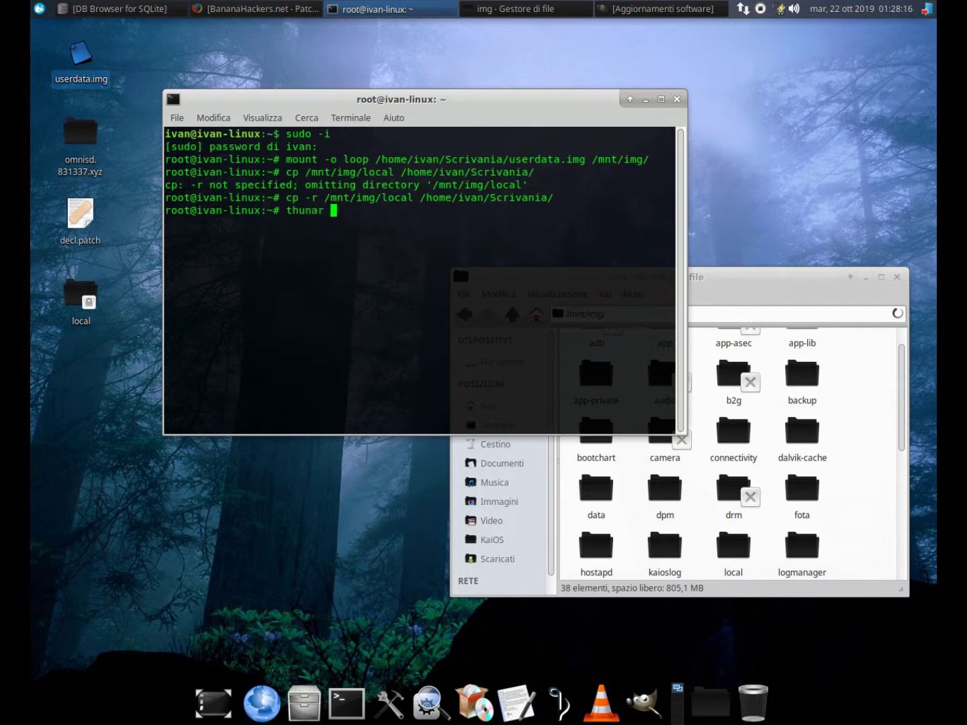
Step: Launch a root Thunar window and navigate to /home/ivan/Scrivania
key("Return")
left_click_drag(245, 328, 443, 212)
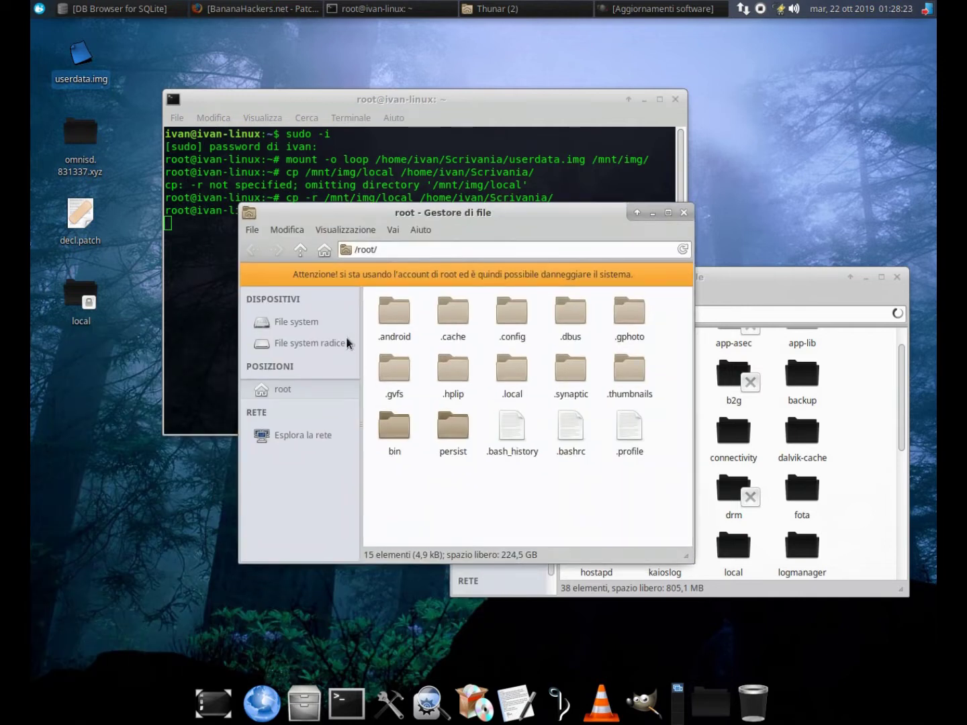
left_click(297, 322)
double_click(394, 368)
scroll(476, 397, "down", 5)
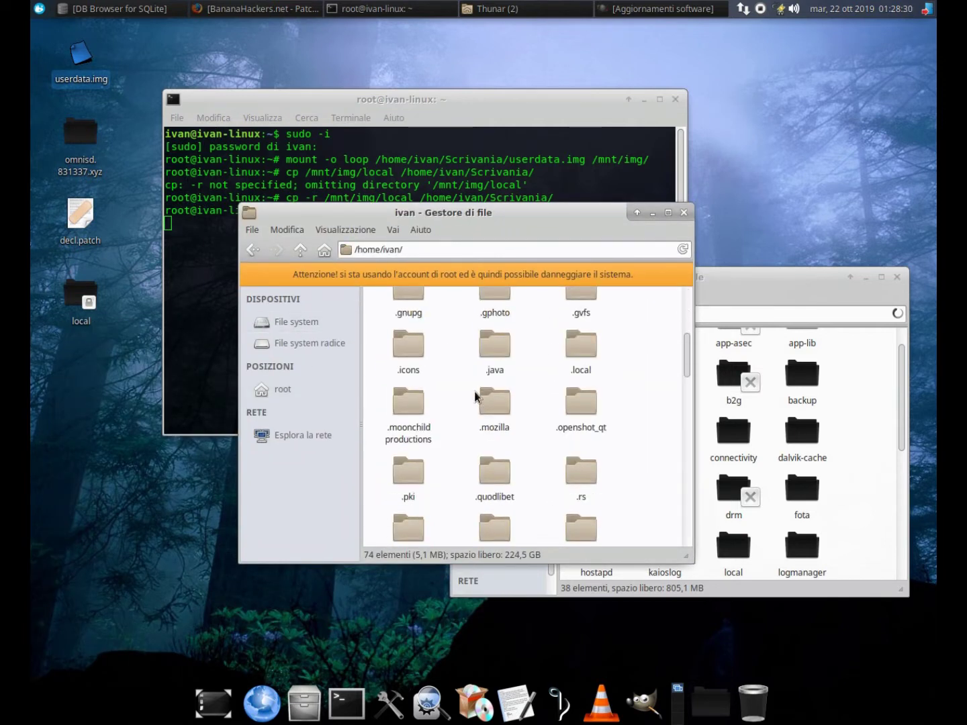
scroll(476, 397, "down", 5)
double_click(408, 452)
Step: Set the local folder's group to ivan in its Permessi properties
left_click(406, 310)
right_click(406, 309)
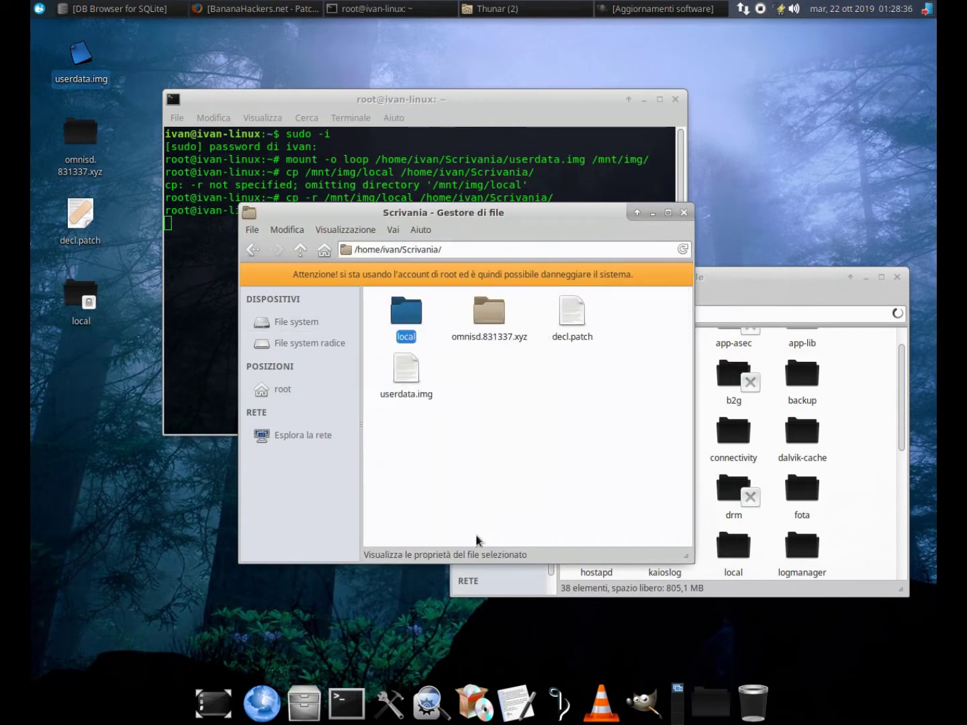
left_click(445, 542)
left_click(414, 235)
left_click(499, 328)
left_click(481, 520)
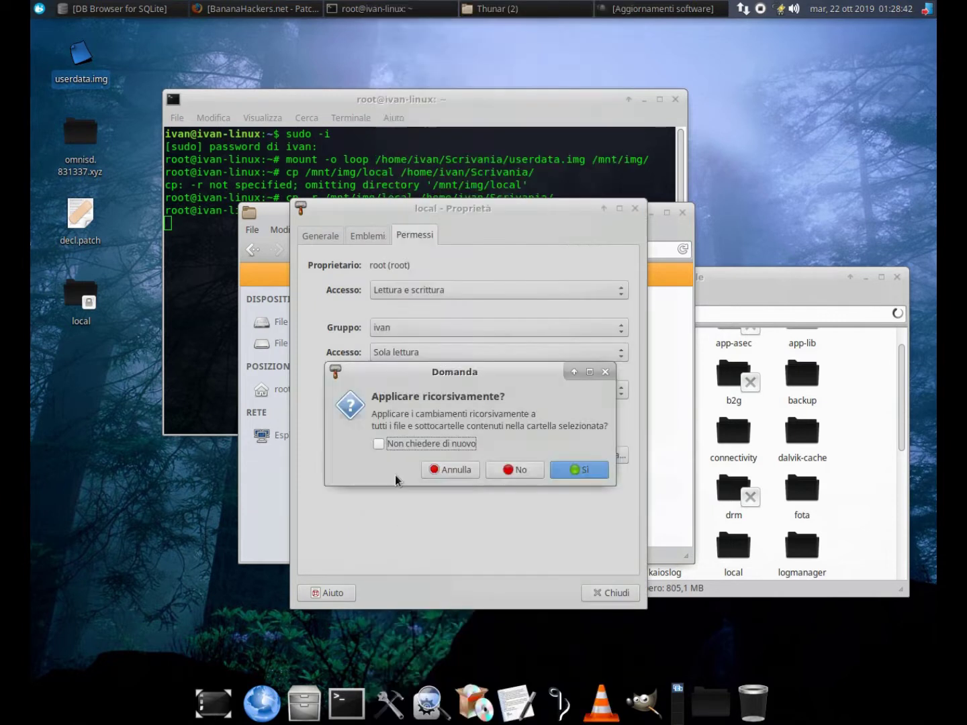
left_click(455, 470)
Step: Give group and Altri 'Lettura e scrittura' access to local, applied recursively
left_click(498, 353)
left_click(454, 371)
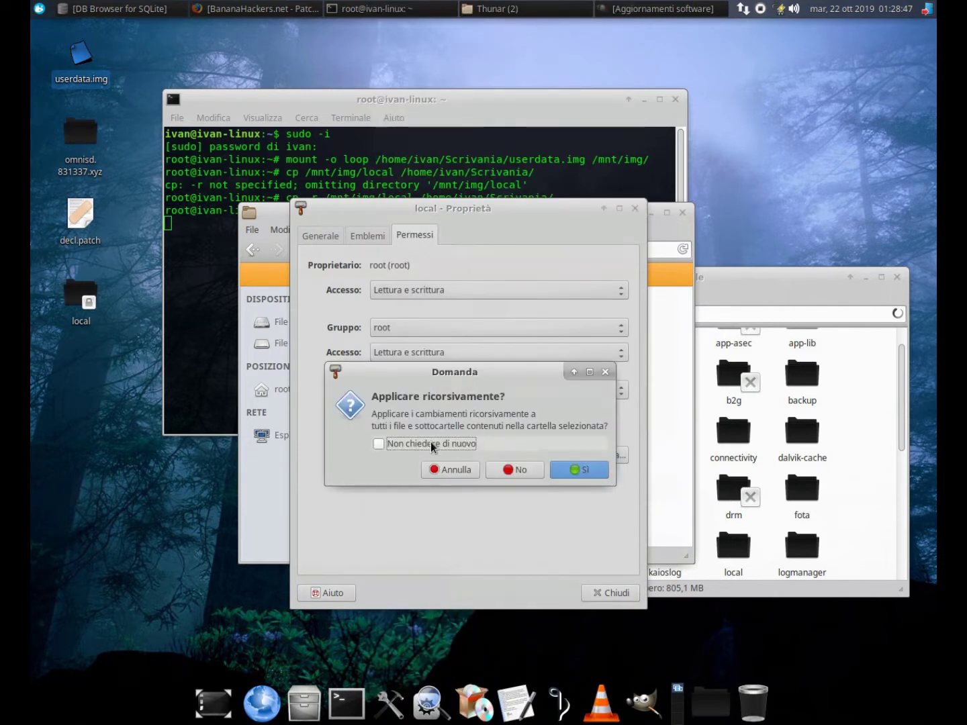
left_click(579, 470)
left_click(499, 390)
left_click(453, 448)
left_click(619, 594)
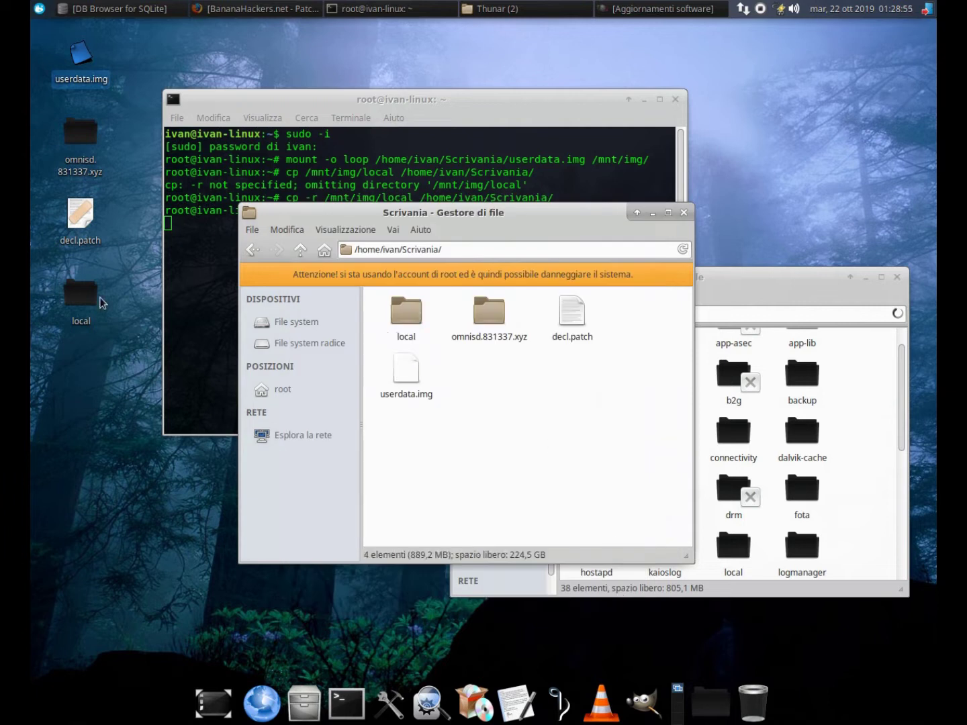
Step: Inspect the permissions of the webapps folder inside local
double_click(407, 311)
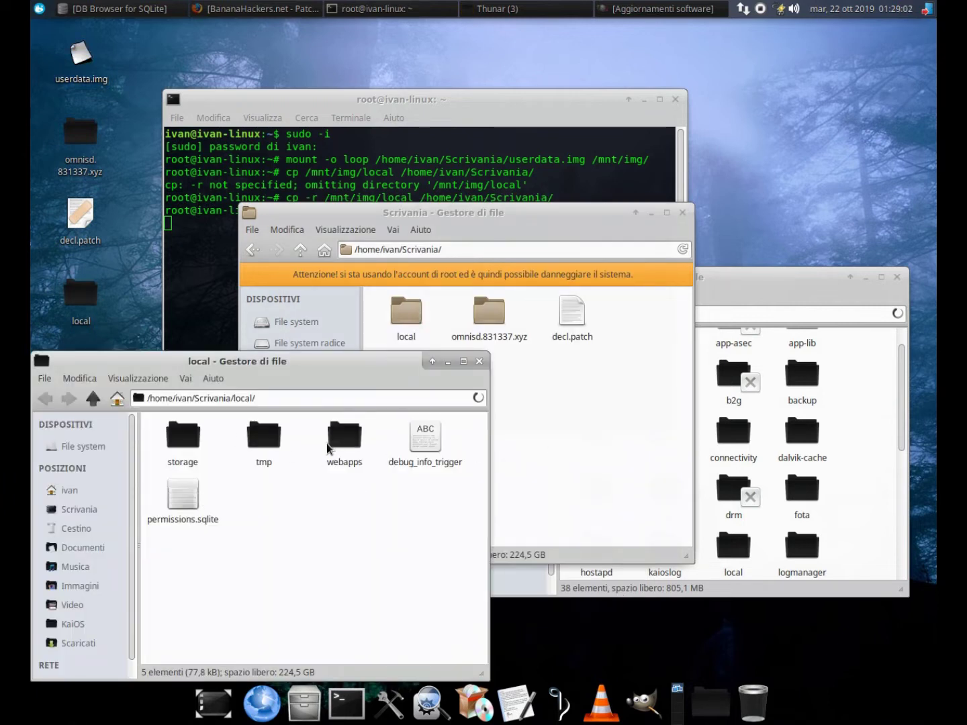
double_click(344, 438)
key("alt+Return")
left_click(227, 308)
left_click(400, 665)
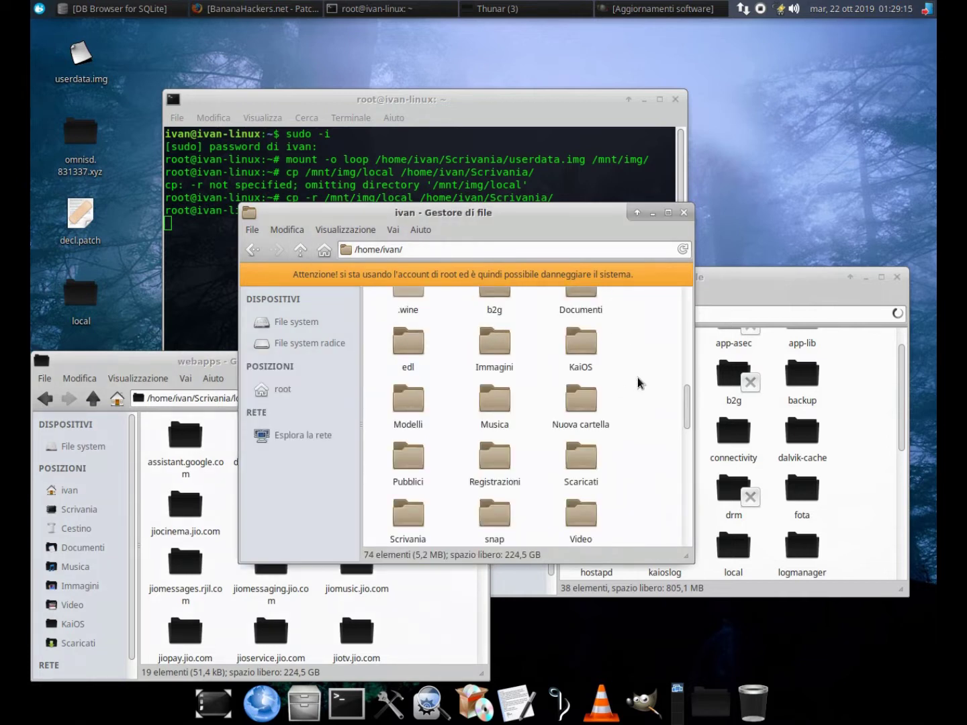
Step: Set the local folder's group to ivan once more
right_click(405, 313)
left_click(453, 555)
left_click(414, 235)
left_click(499, 327)
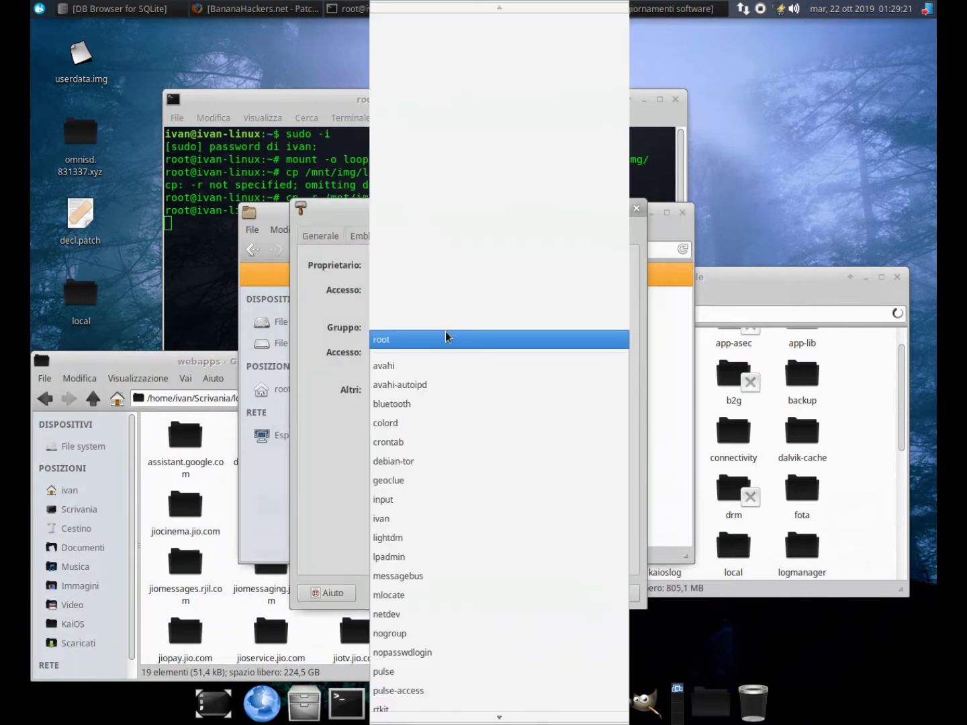
left_click(446, 339)
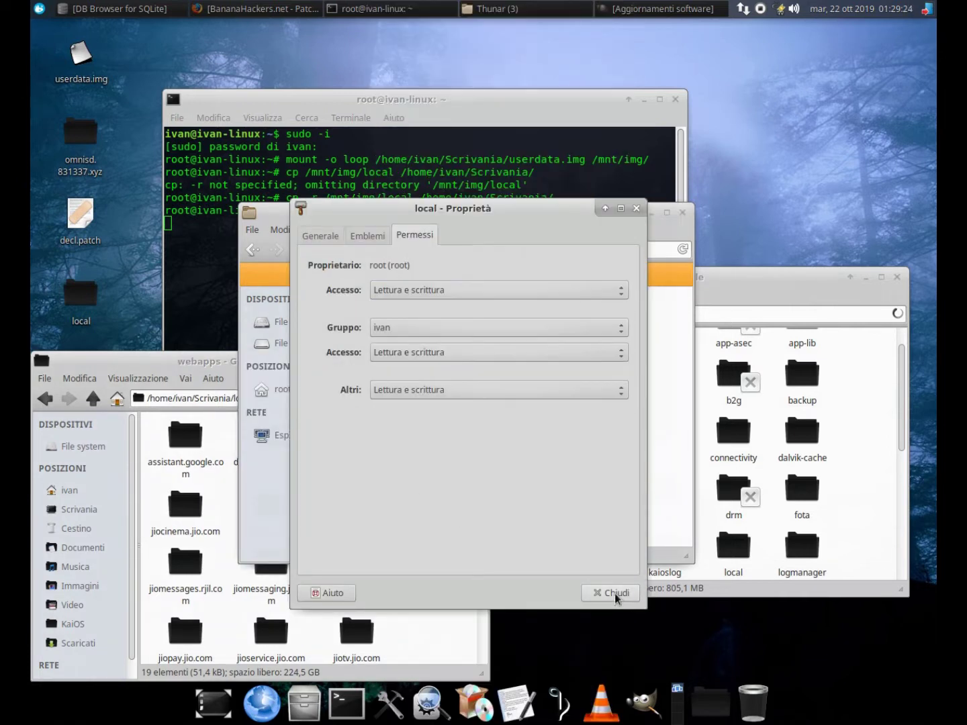
left_click(611, 593)
Step: Recheck the webapps and local permissions, then quit the root file manager
key("alt+Return")
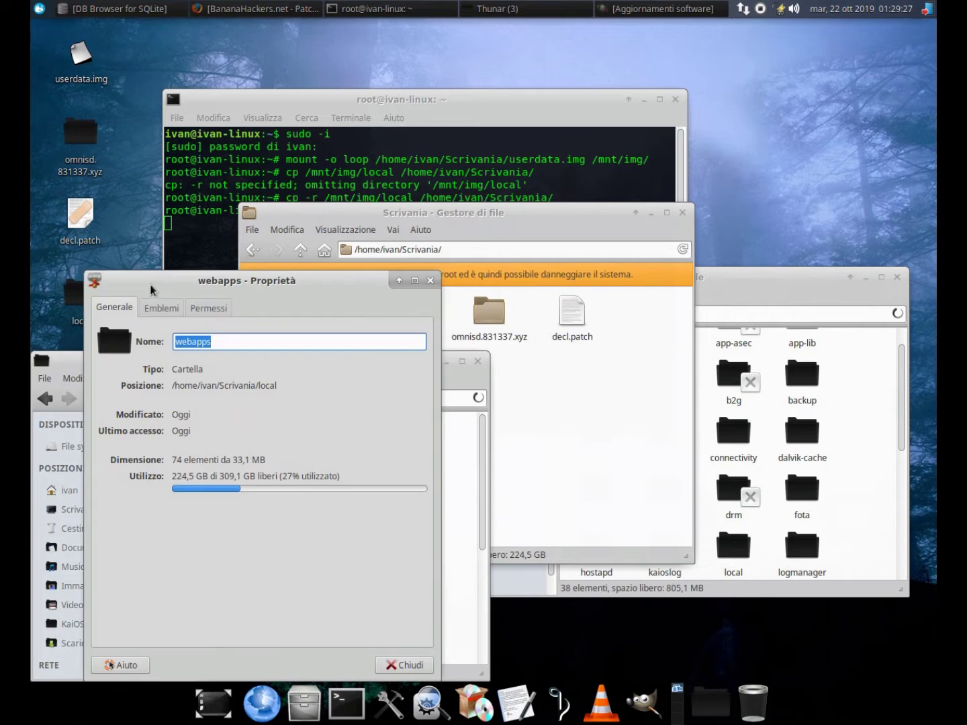
left_click(209, 307)
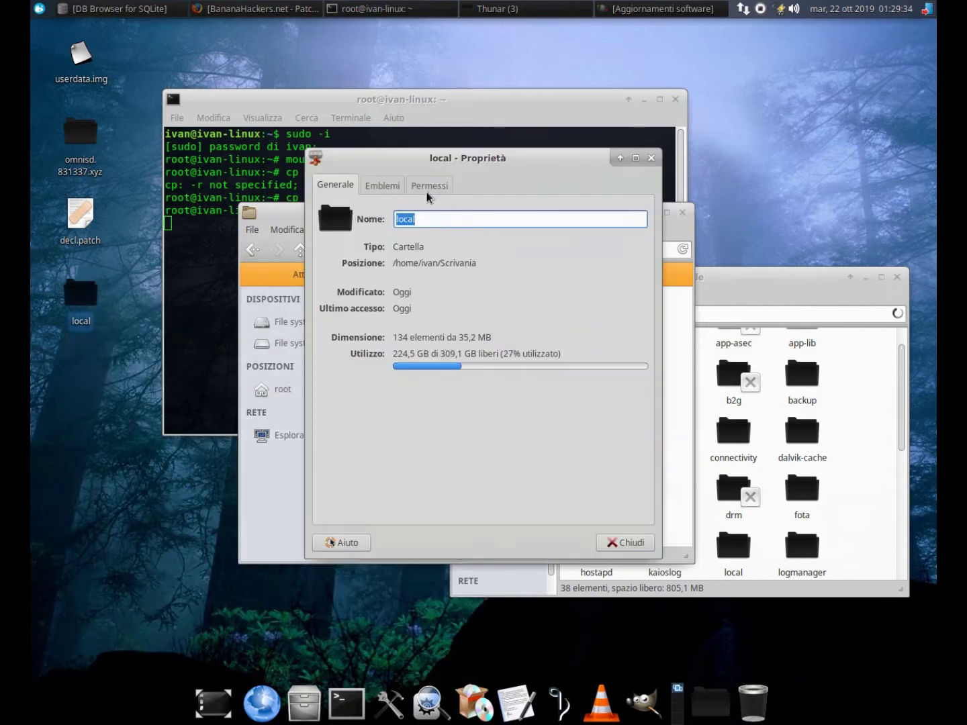
left_click(633, 544)
right_click(406, 314)
left_click(453, 555)
left_click(414, 235)
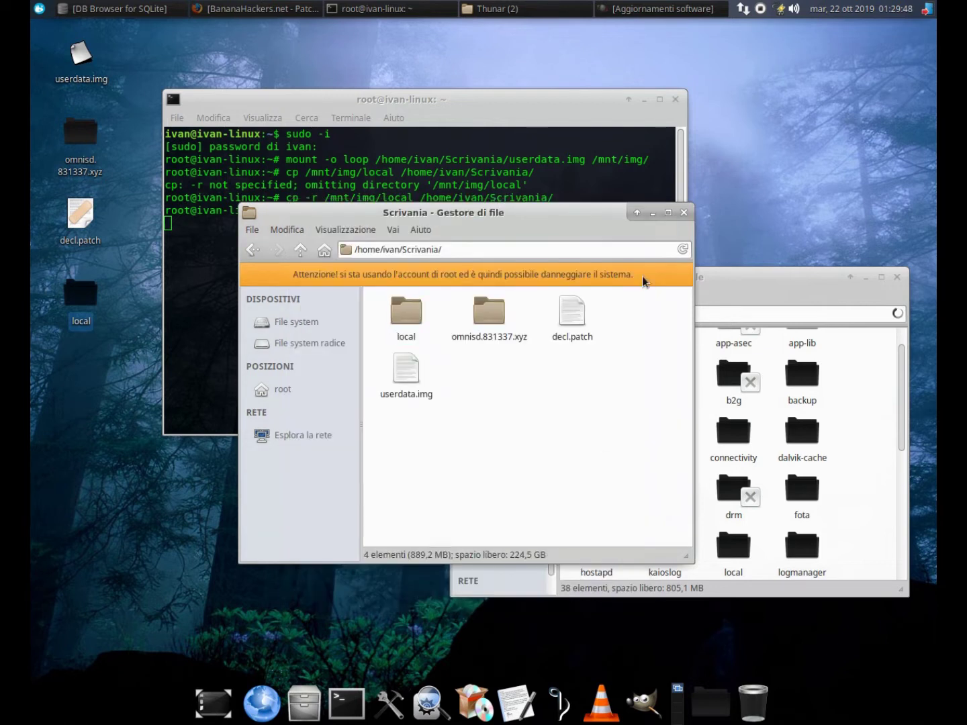
key("ctrl+q")
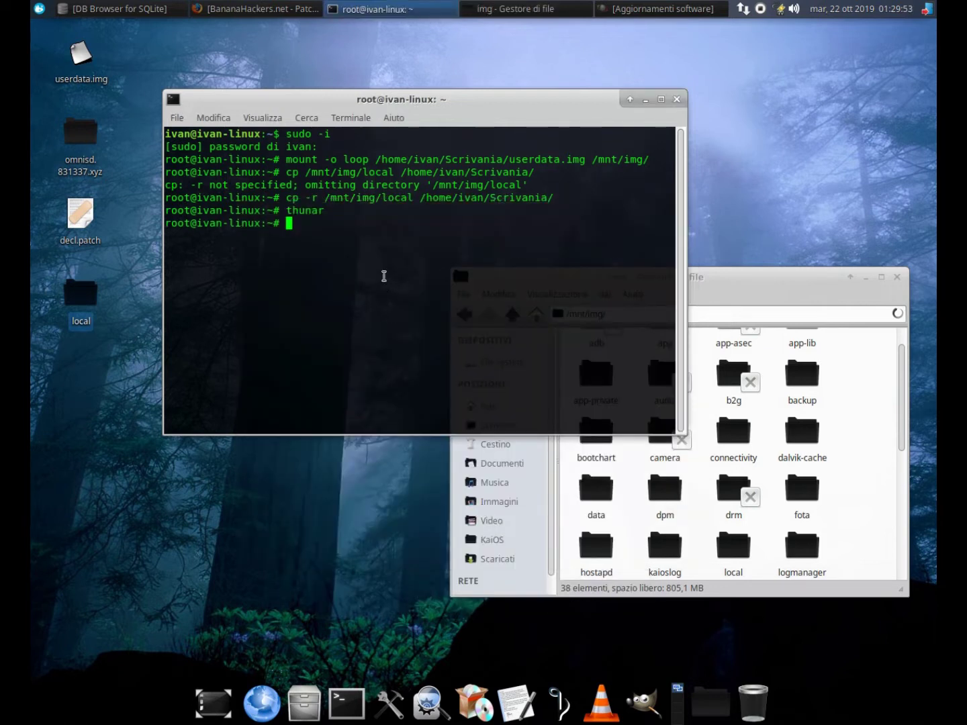
Step: Move omnisd.831337.xyz into local/webapps and open webapps.json in Mousepad
double_click(79, 297)
double_click(337, 442)
scroll(352, 460, "down", 3)
scroll(352, 468, "down", 3)
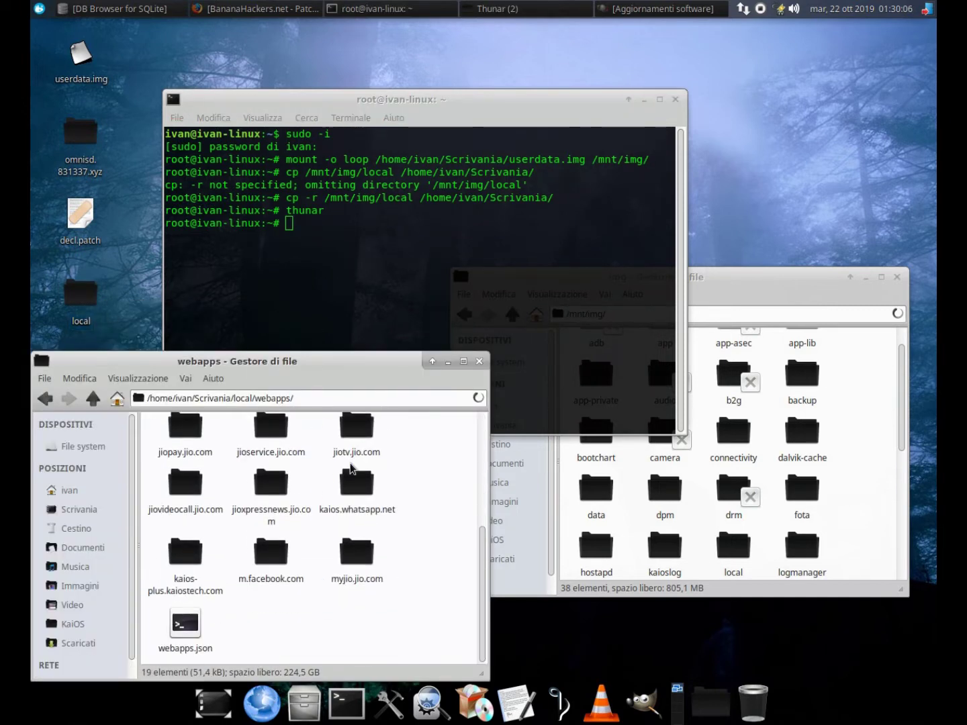
left_click_drag(80, 162, 333, 627)
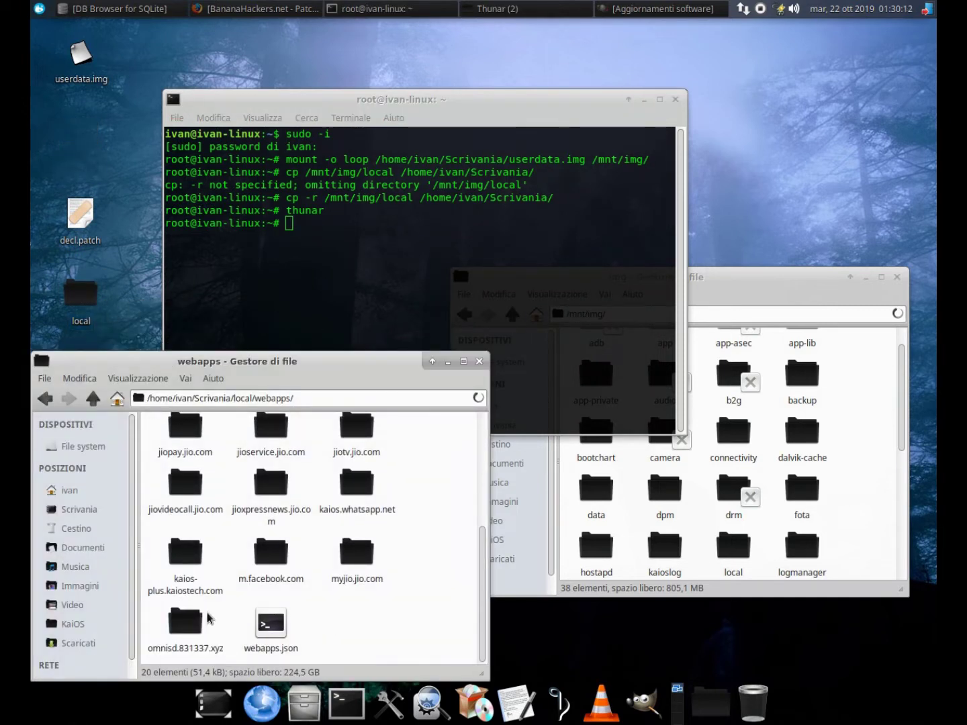
right_click(270, 627)
left_click(331, 425)
left_click_drag(929, 79, 929, 586)
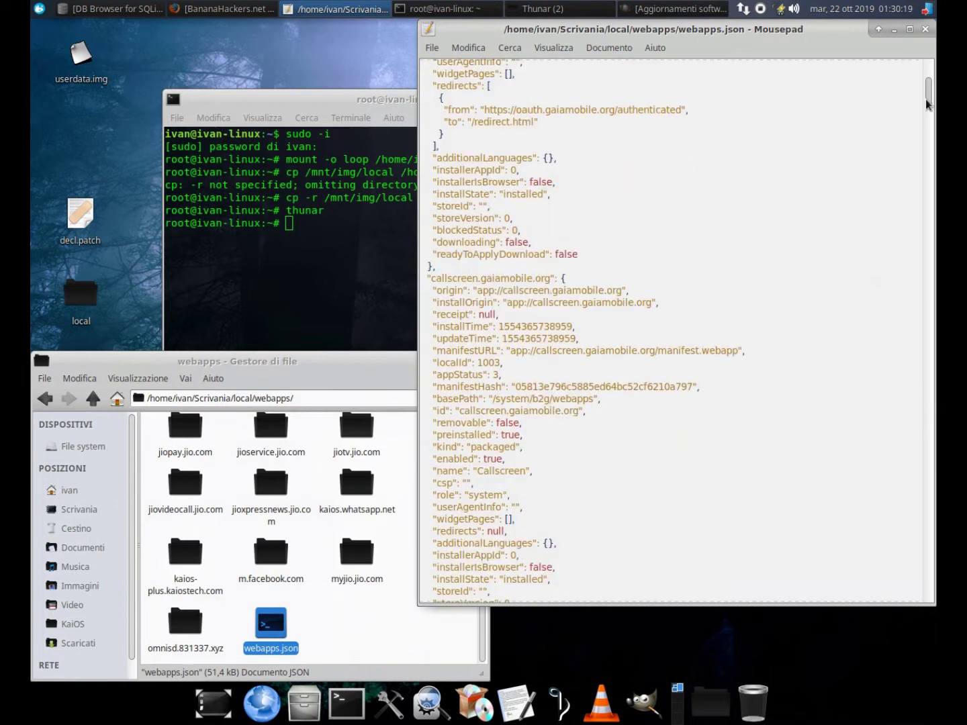
Step: Copy the entire text of decl.patch from Mousepad
right_click(80, 219)
left_click(105, 215)
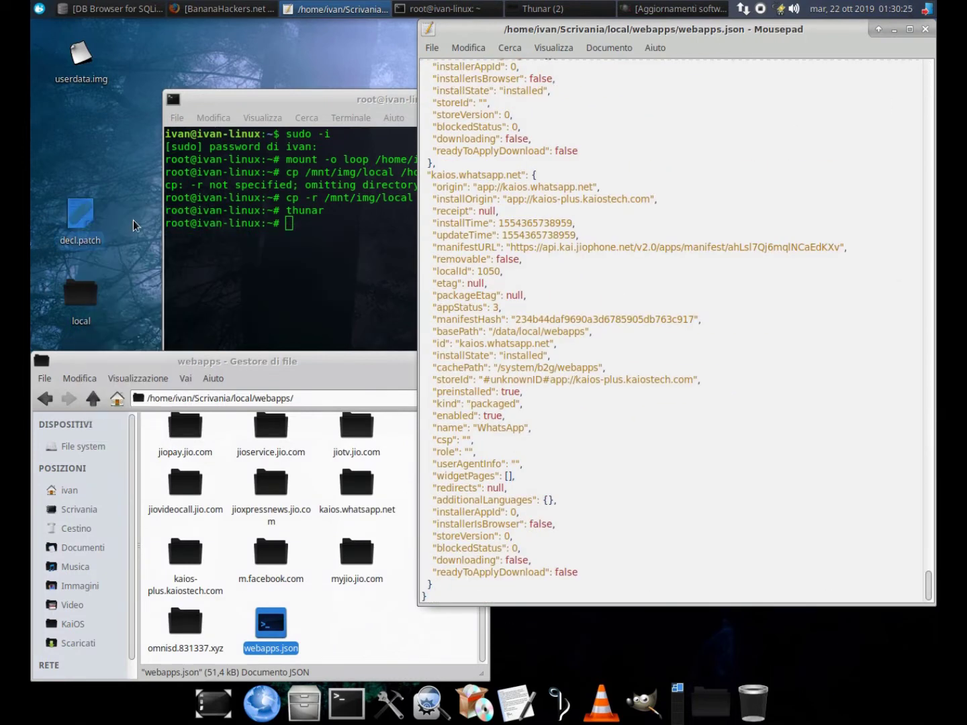
left_click_drag(56, 215, 36, 72)
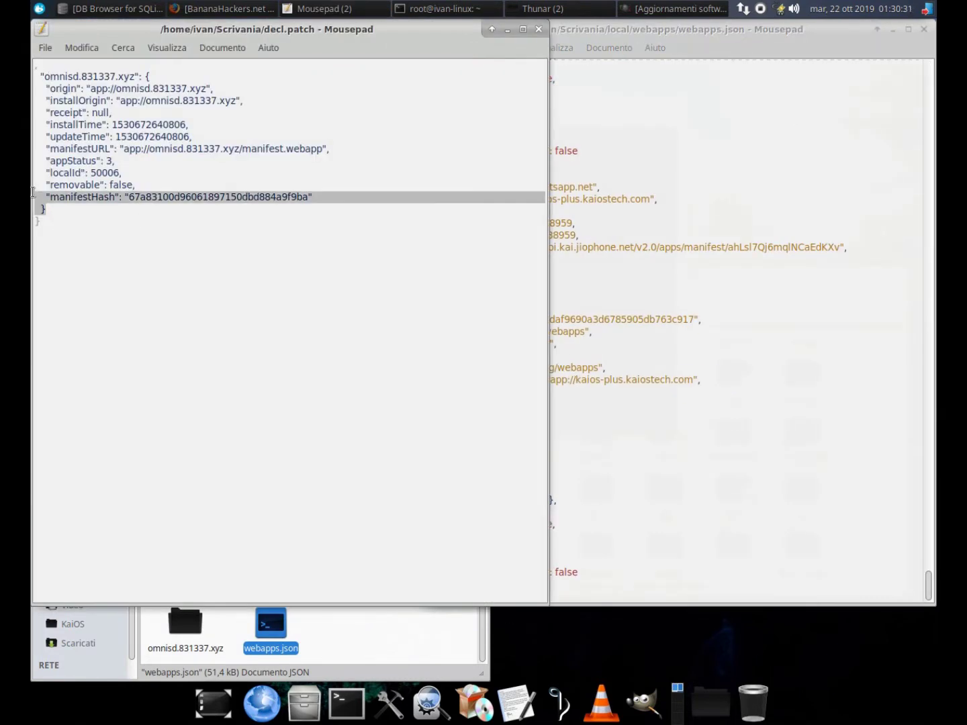
right_click(41, 65)
left_click(84, 129)
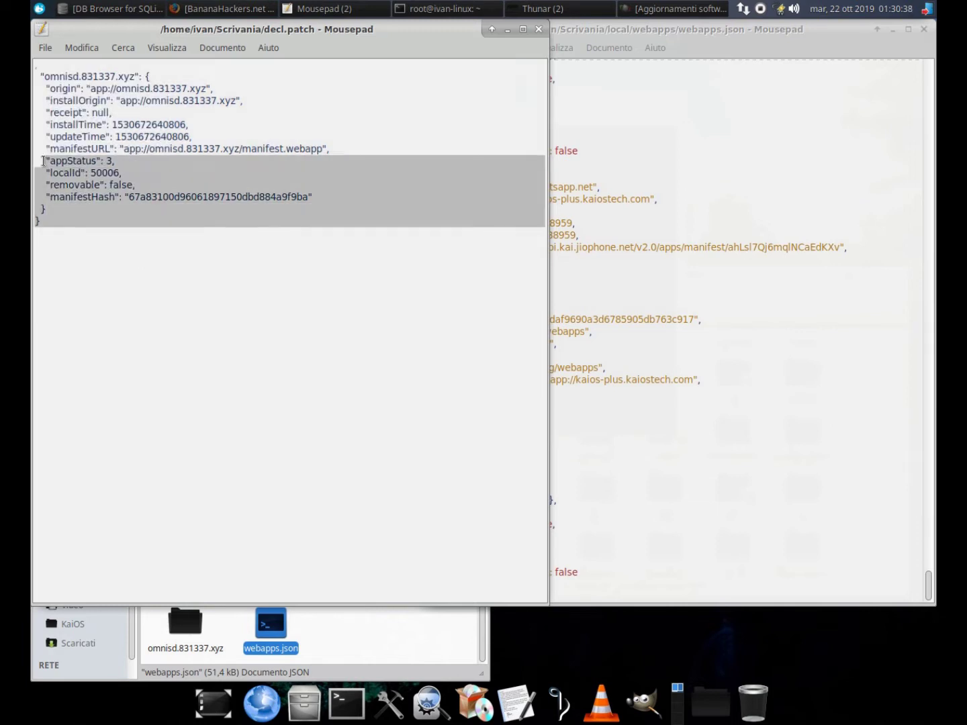
right_click(45, 72)
left_click(84, 97)
left_click(509, 28)
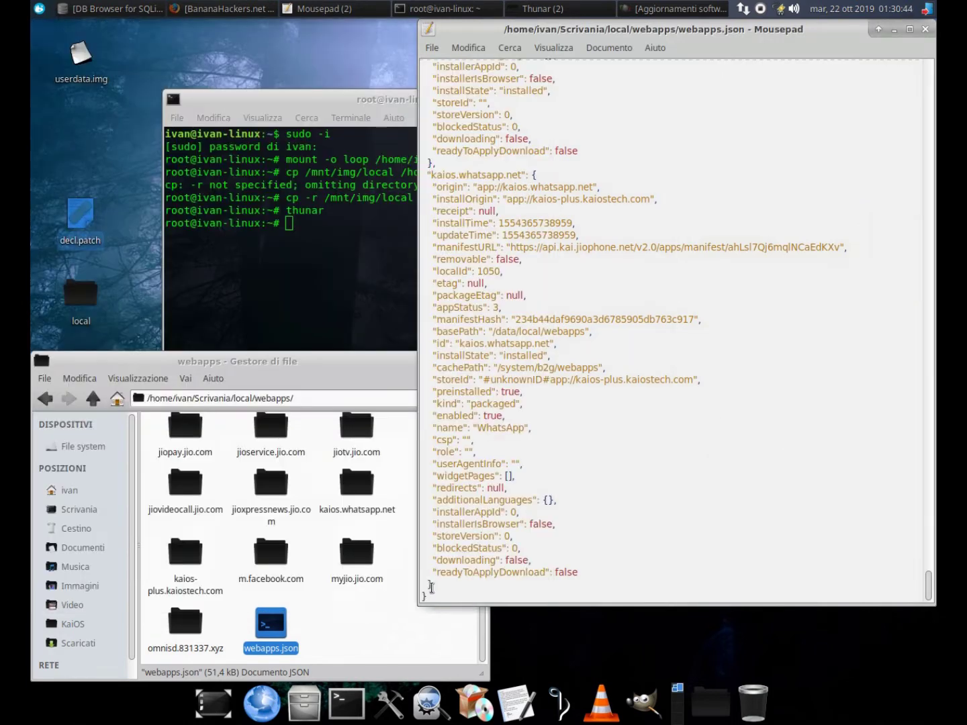
Step: Paste the omnisd.831337.xyz entry at the end of webapps.json and save
right_click(430, 588)
left_click(461, 415)
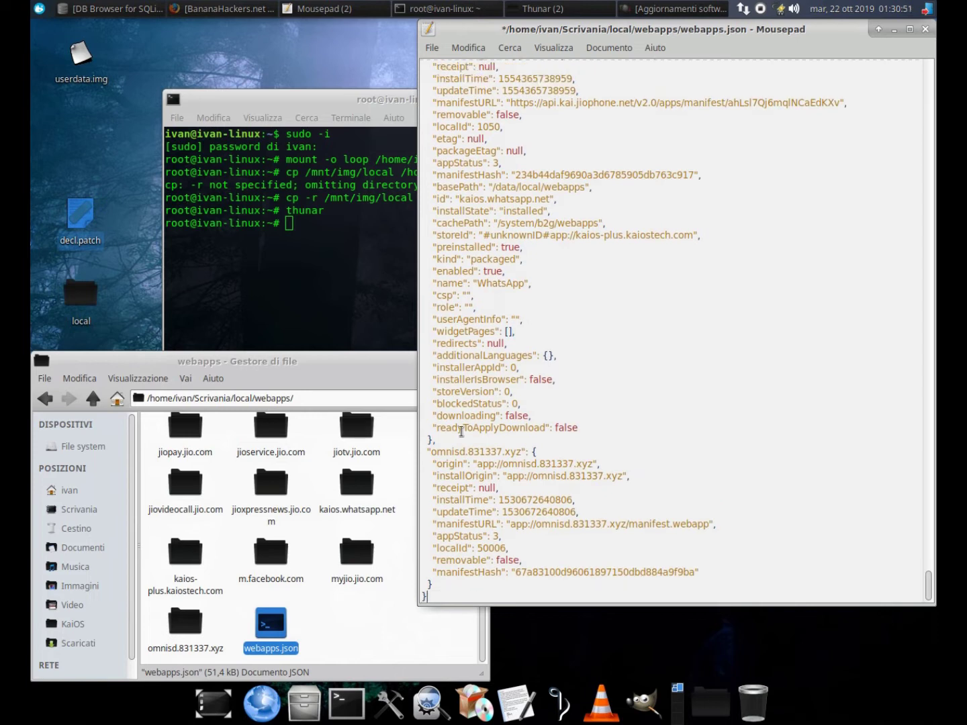
left_click(468, 47)
left_click(484, 190)
Step: Validate the edited webapps.json on jsonlint.com, then close that tab
left_click(223, 8)
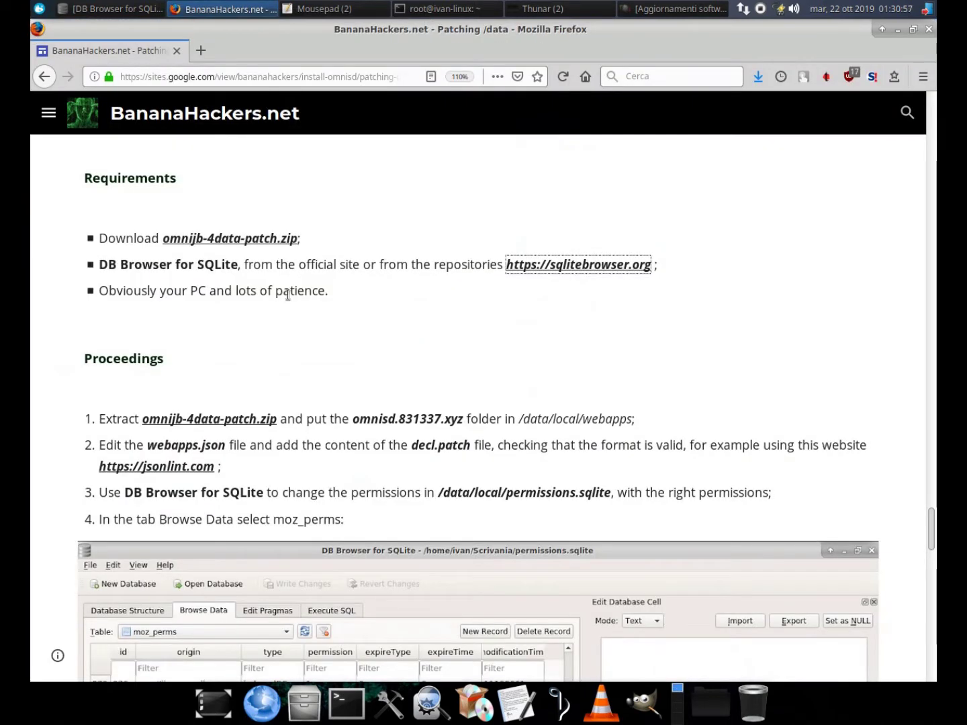
scroll(288, 295, "down", 3)
left_click_drag(100, 258, 348, 258)
left_click(377, 282)
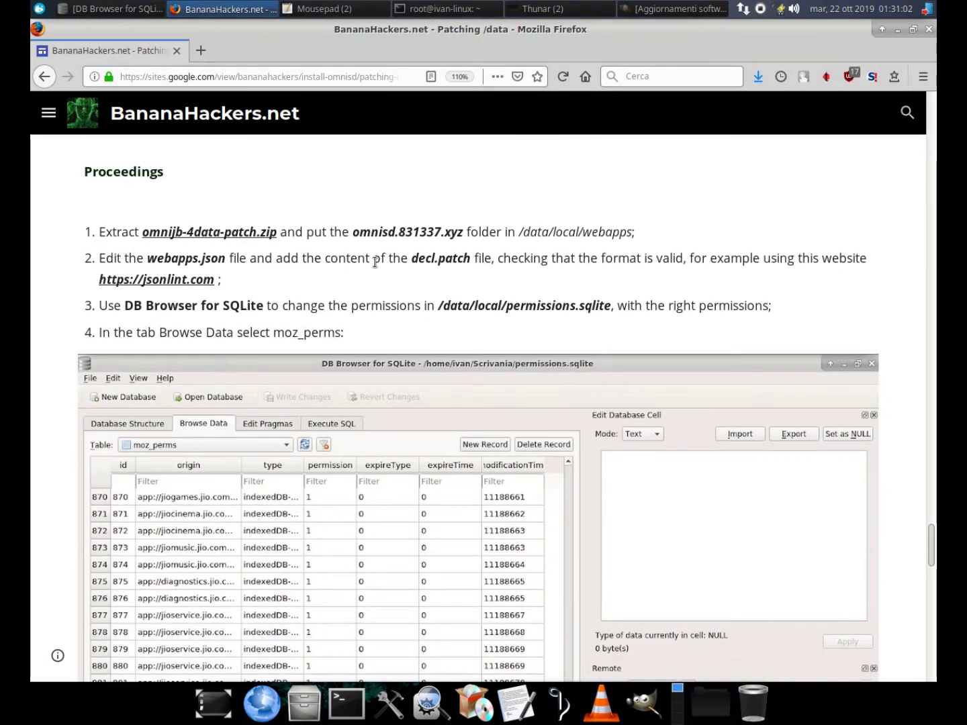
left_click(188, 281)
right_click(278, 202)
left_click(312, 267)
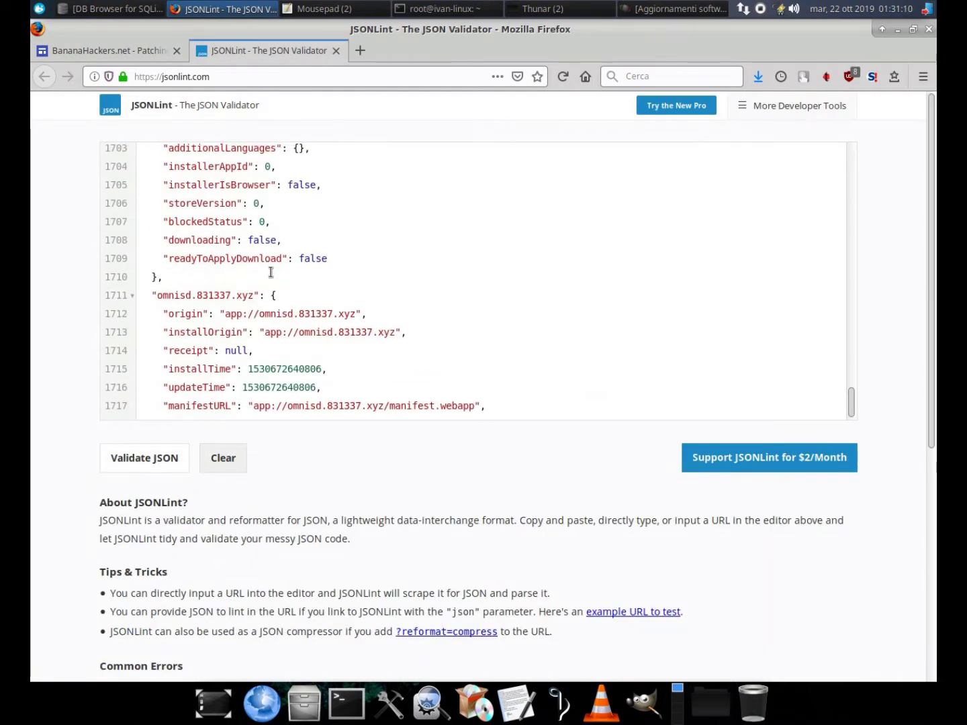
left_click(145, 457)
left_click(336, 50)
scroll(393, 302, "down", 1)
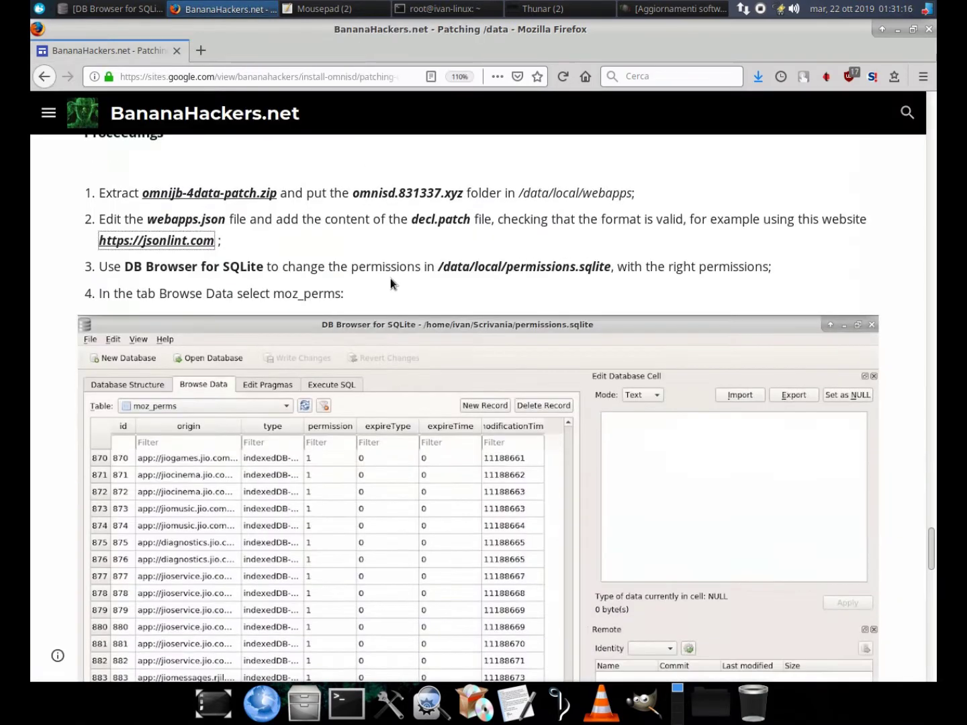
Step: Select the permissions.sqlite path in guide step 3, then minimize Firefox
left_click_drag(99, 212, 279, 212)
left_click(438, 220)
left_click_drag(439, 212, 612, 226)
left_click(611, 227)
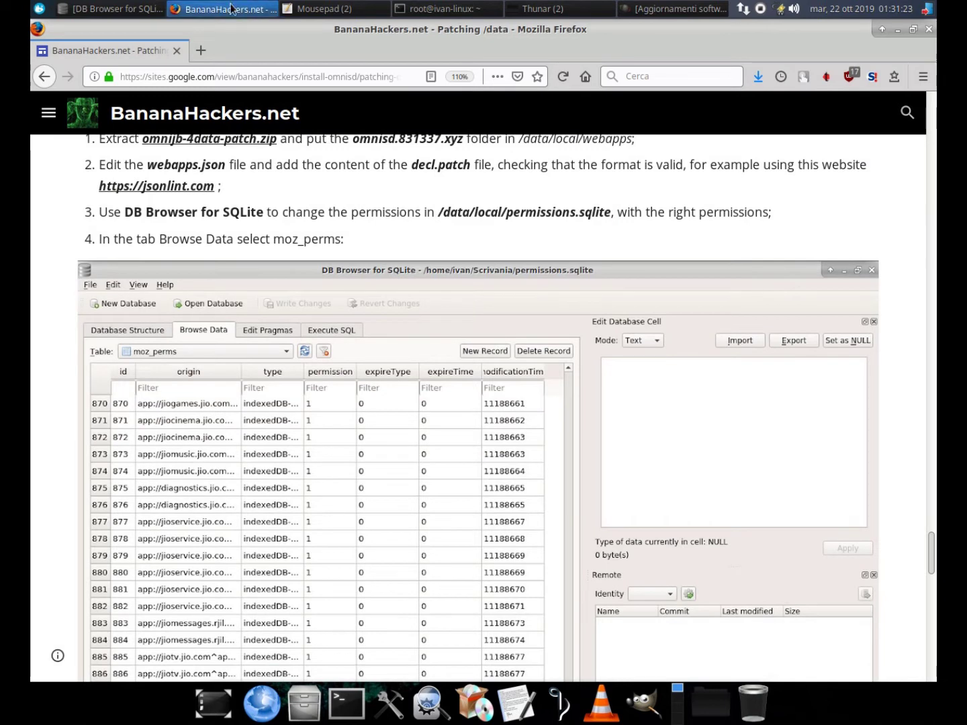
key("alt+F9")
Step: Open Scrivania/local/permissions.sqlite in DB Browser for SQLite
left_click(926, 29)
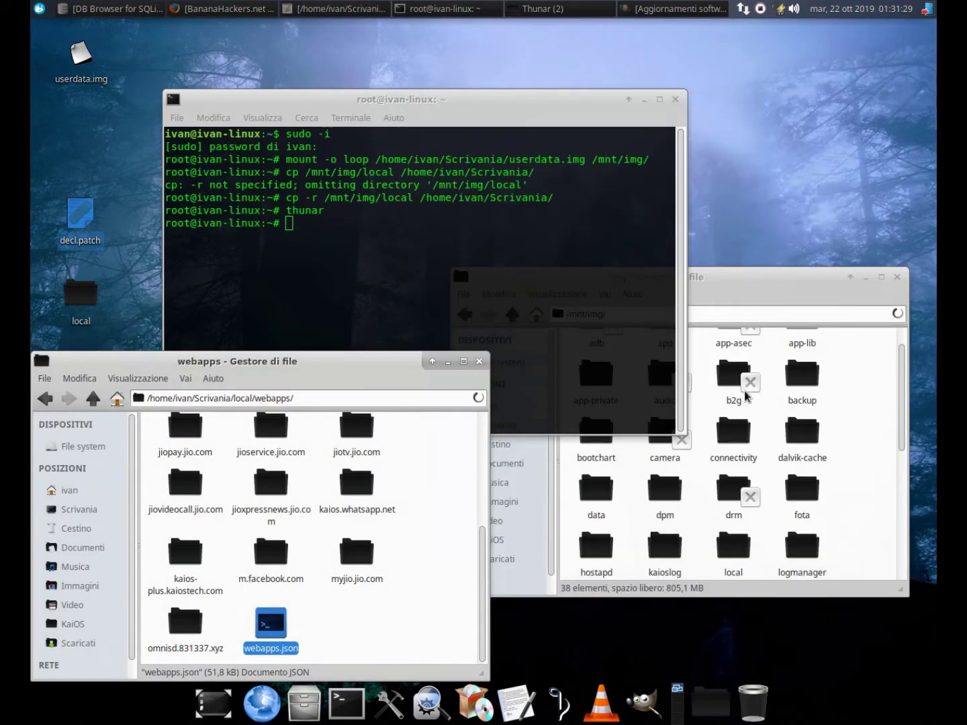
left_click(45, 399)
left_click(184, 499)
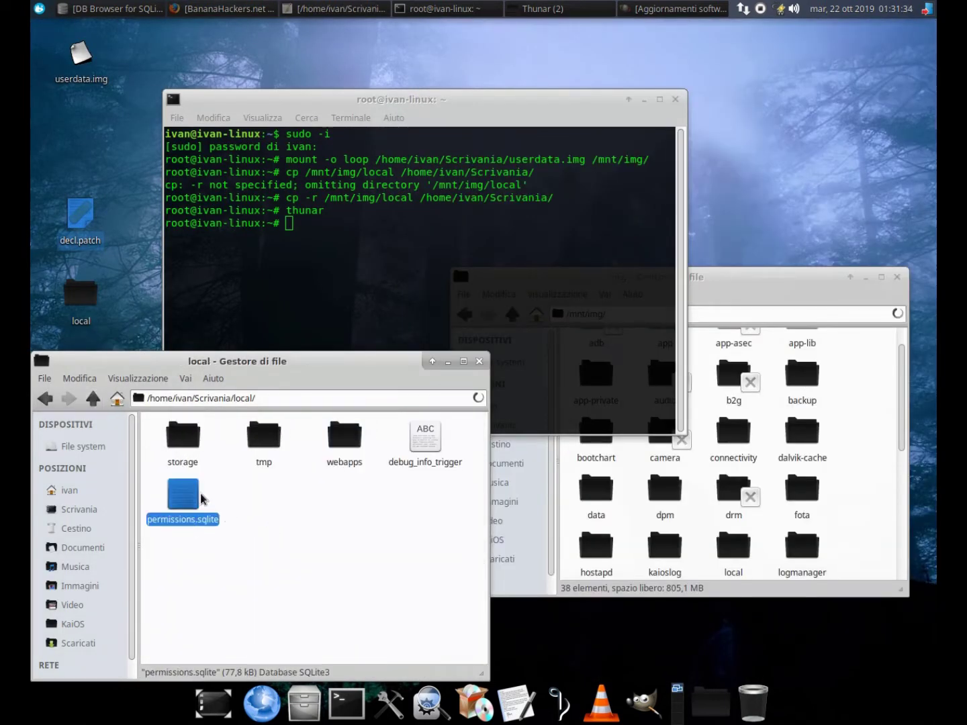
left_click(110, 9)
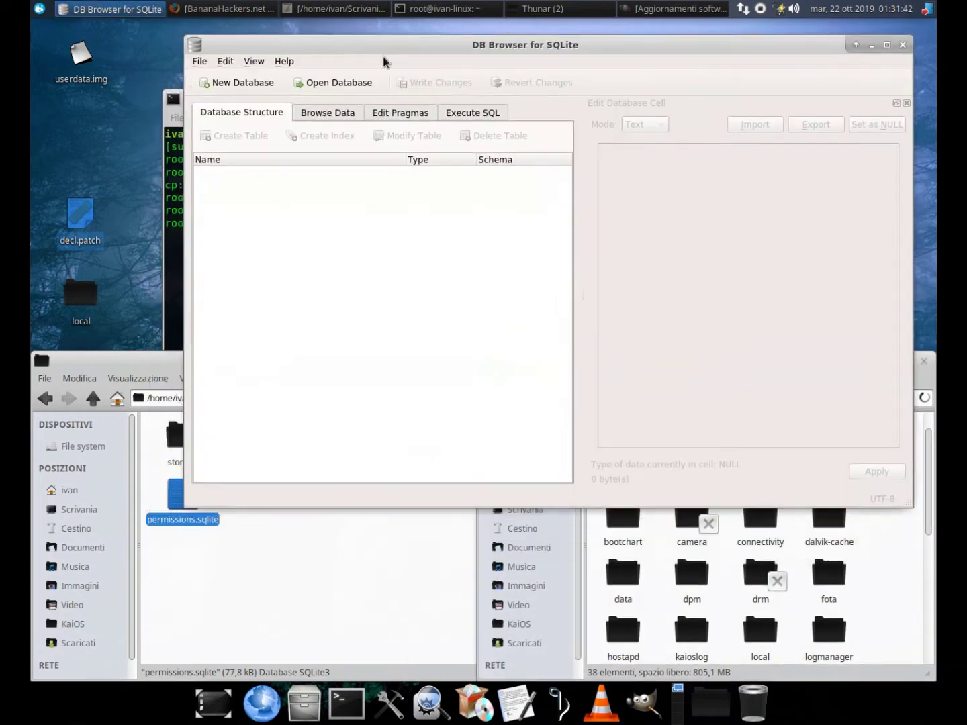
left_click(332, 82)
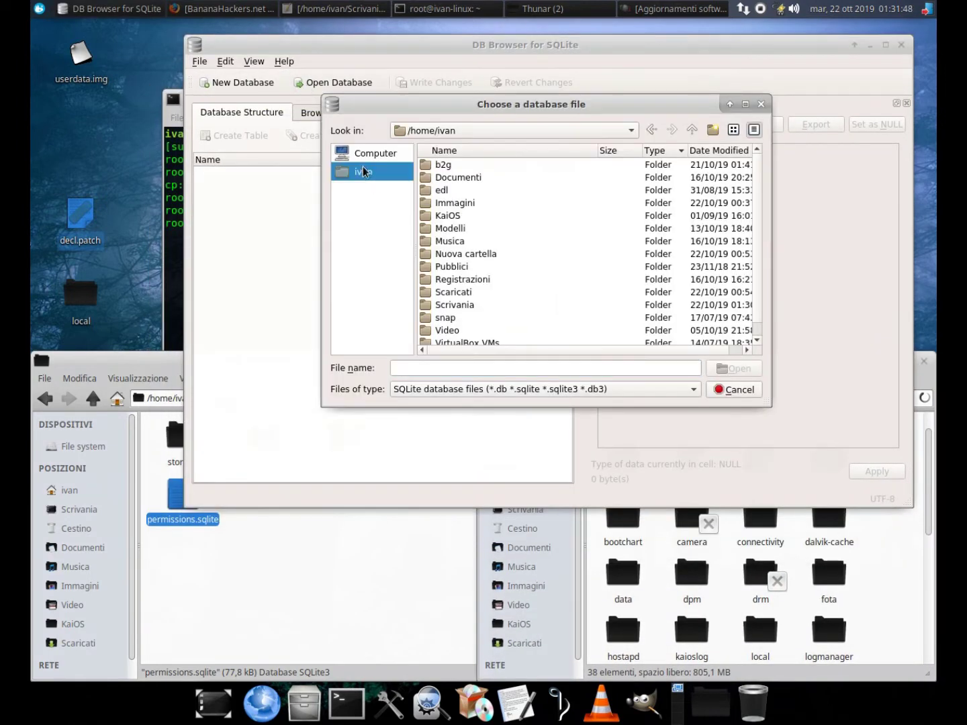
double_click(455, 305)
double_click(444, 165)
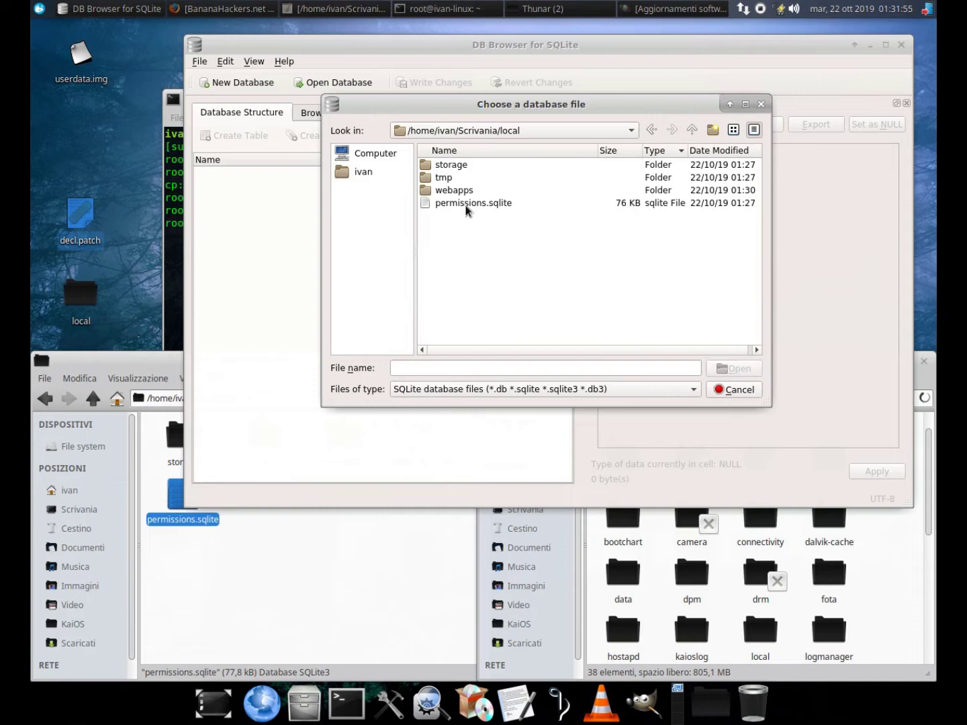
double_click(468, 208)
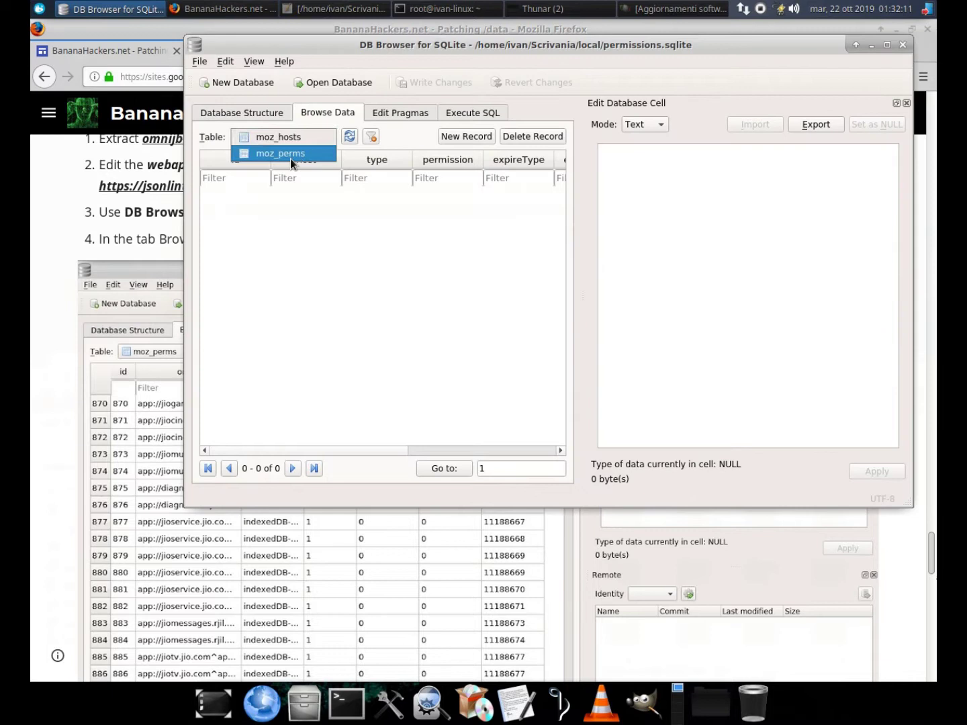
Step: Maximize the database window, fit the moz_perms origin and type columns, select last row
left_click(290, 154)
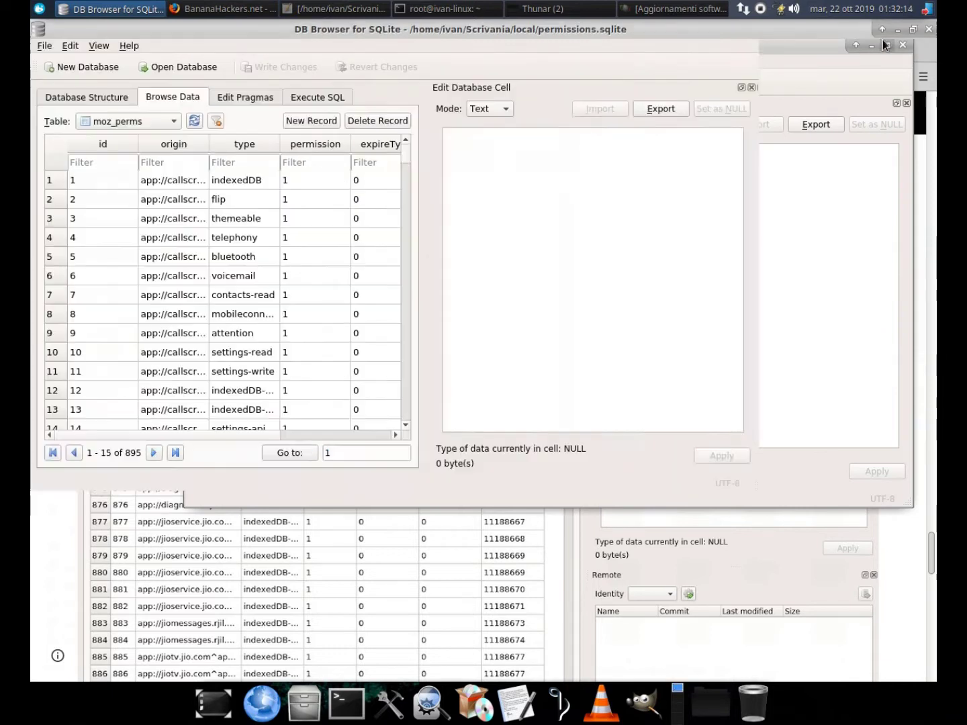
double_click(530, 44)
scroll(493, 320, "down", 15)
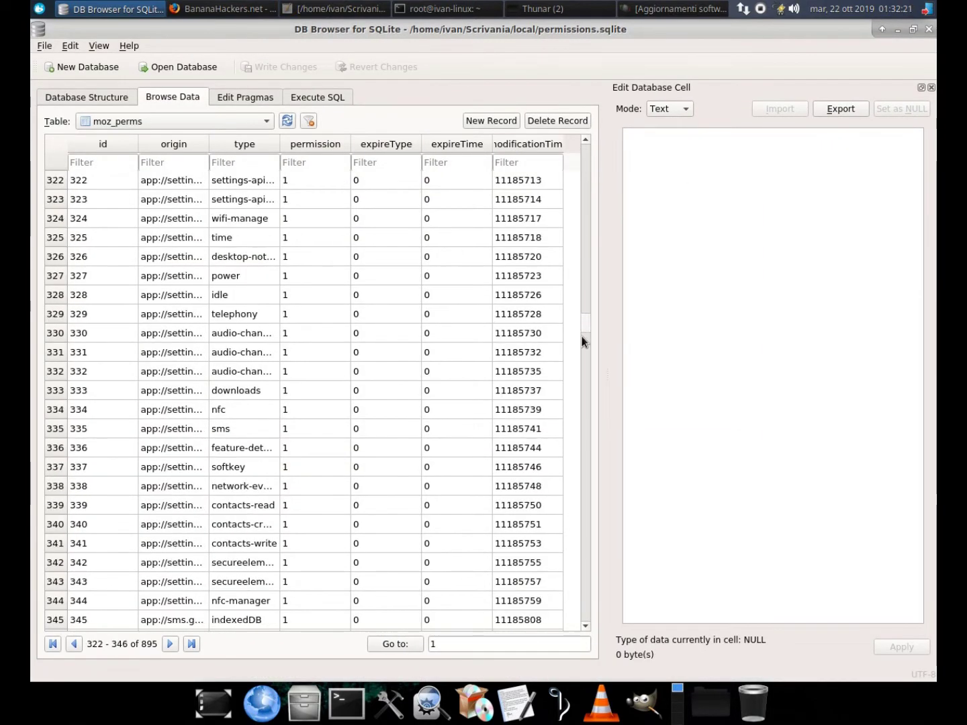
left_click_drag(586, 159, 587, 616)
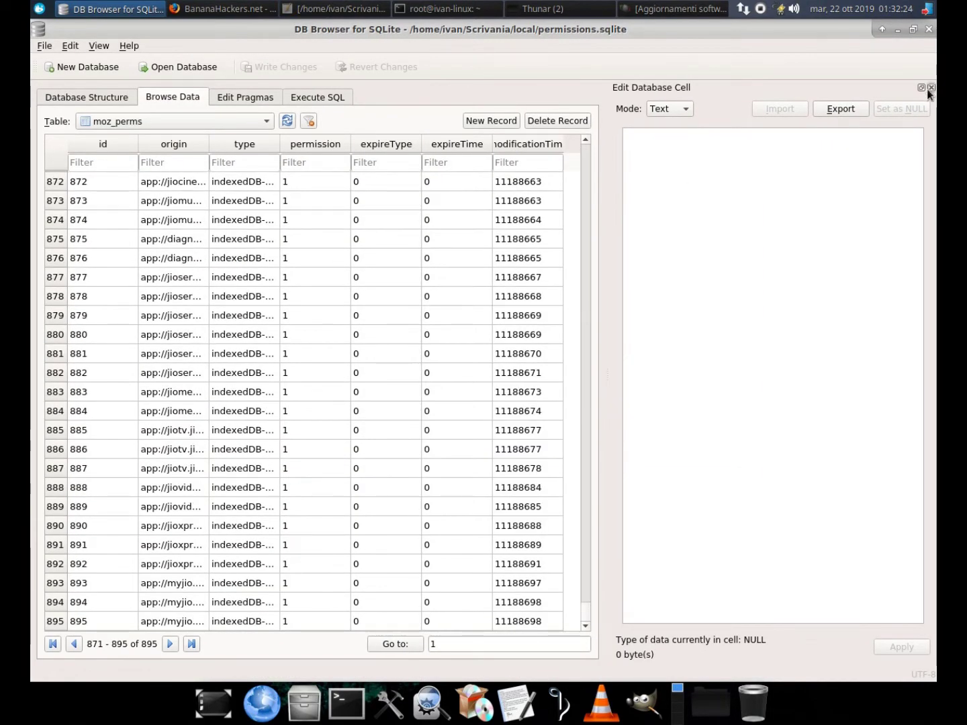
left_click(928, 88)
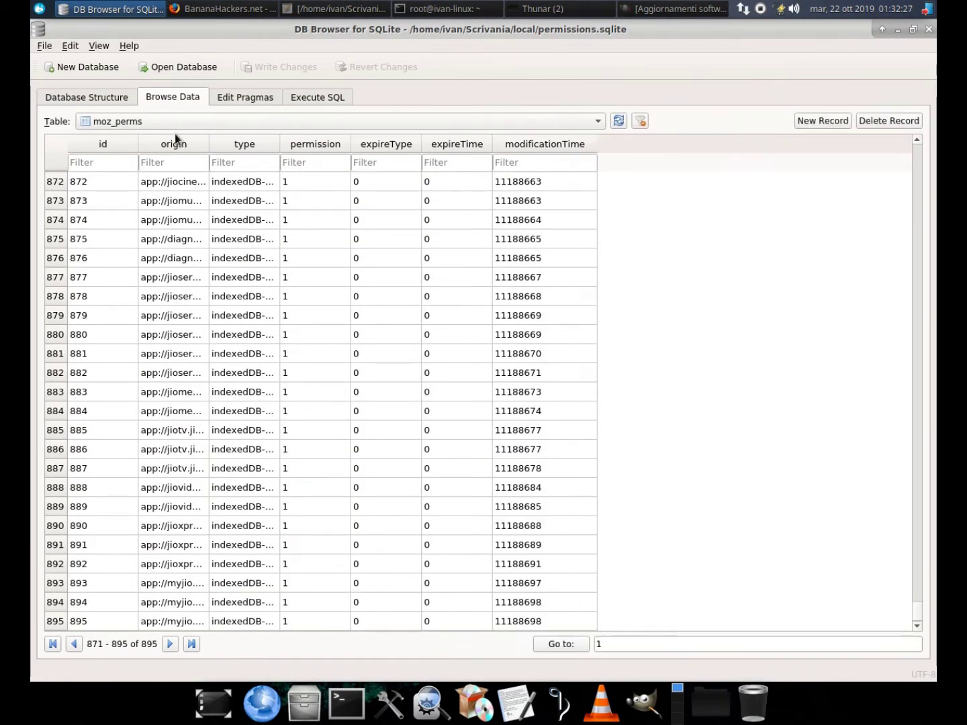
double_click(209, 143)
double_click(542, 144)
left_click_drag(426, 144, 372, 145)
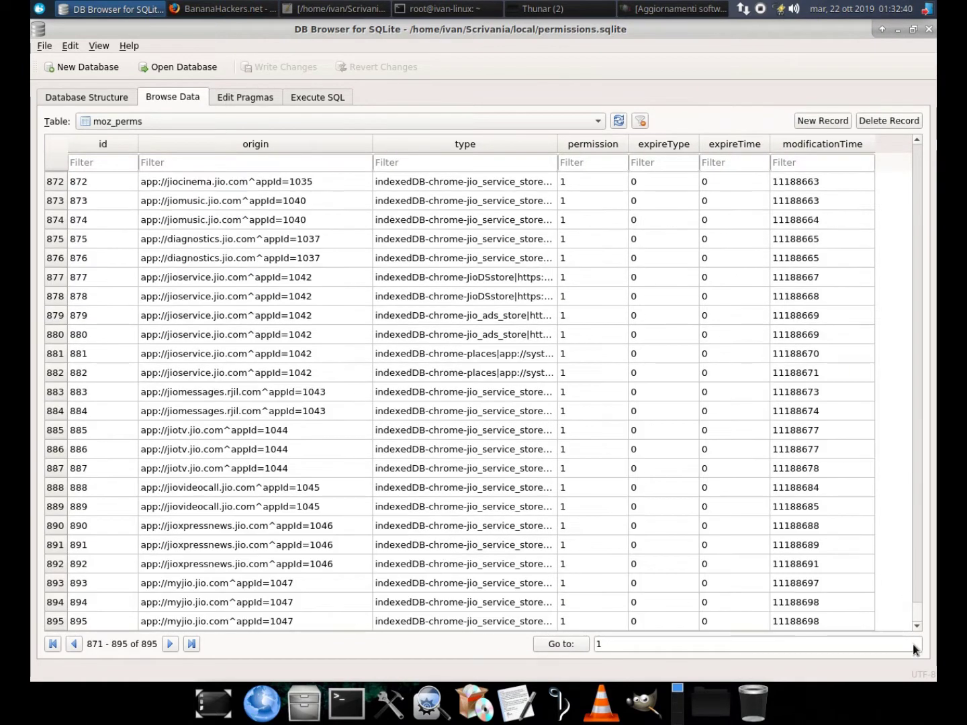
left_click(299, 625)
Step: Copy the 'app://omnisd.831337.xyz^appId' prefix from the Firefox guide
left_click(223, 8)
scroll(231, 266, "down", 5)
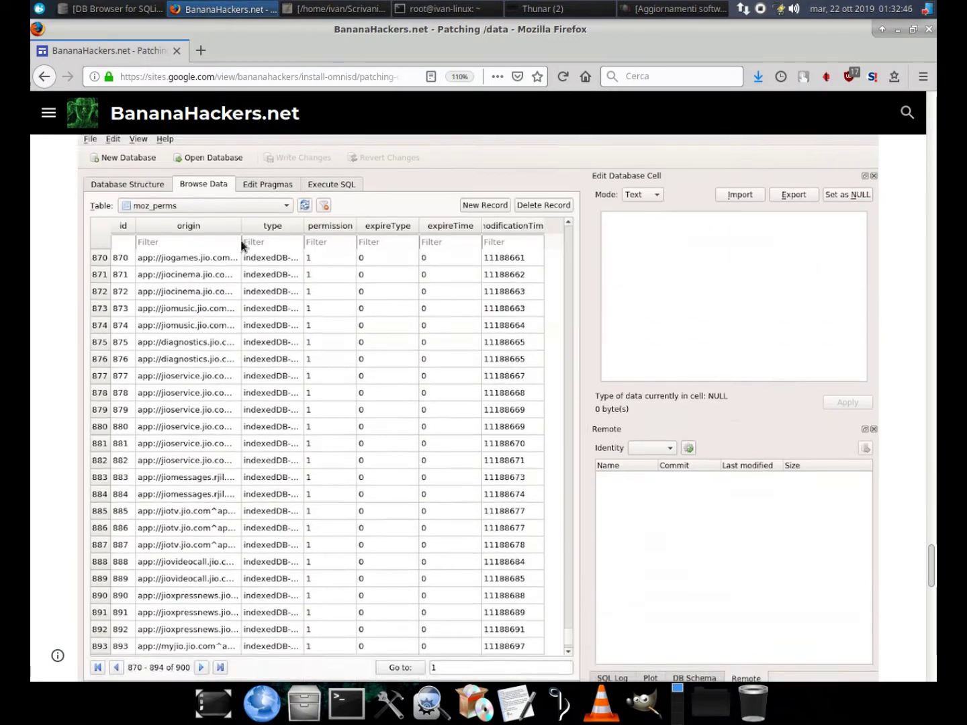
scroll(232, 266, "down", 5)
left_click_drag(98, 388, 249, 390)
left_click(102, 425)
left_click_drag(99, 415, 291, 417)
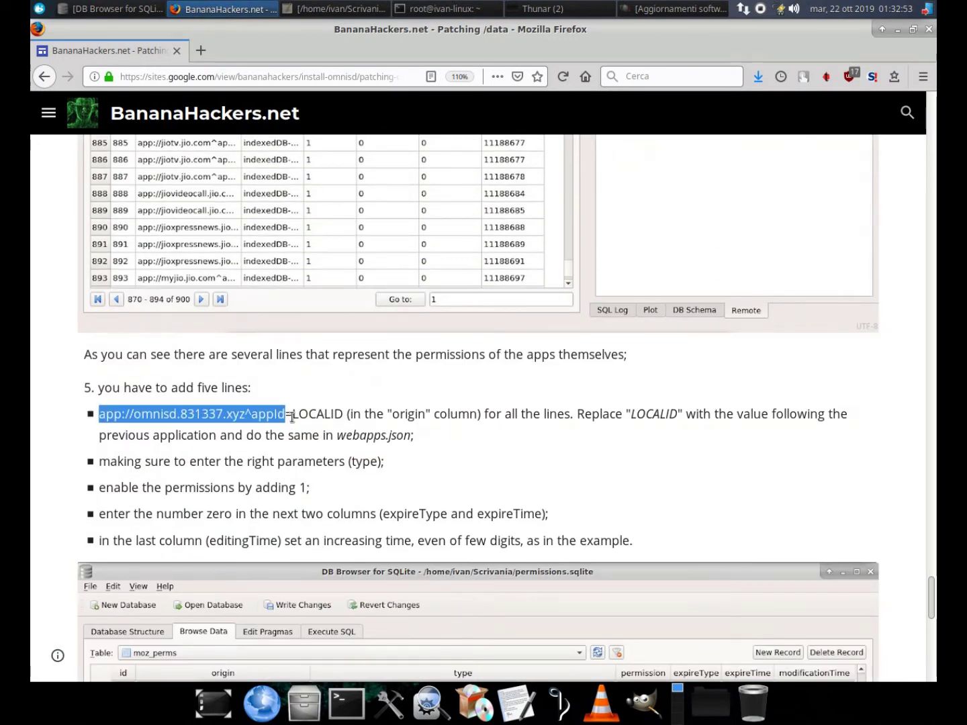
right_click(261, 412)
Step: Add record 896 with origin app://omnisd.831337.xyz^appId=1048, replacing the LOCALID placeholder
left_click(287, 418)
left_click(109, 9)
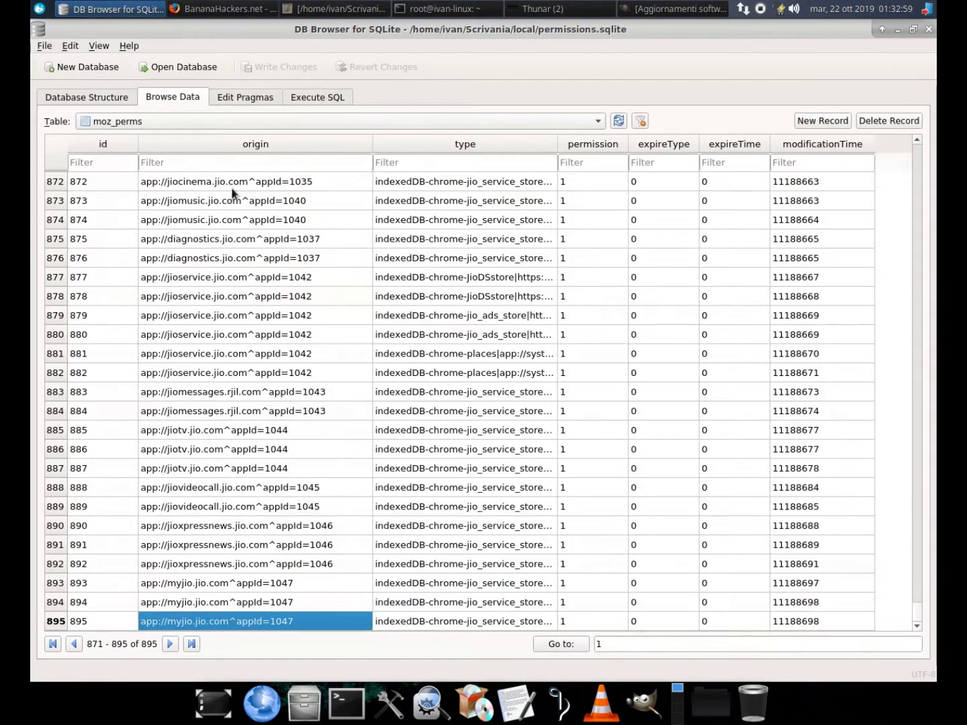
left_click(823, 121)
double_click(219, 621)
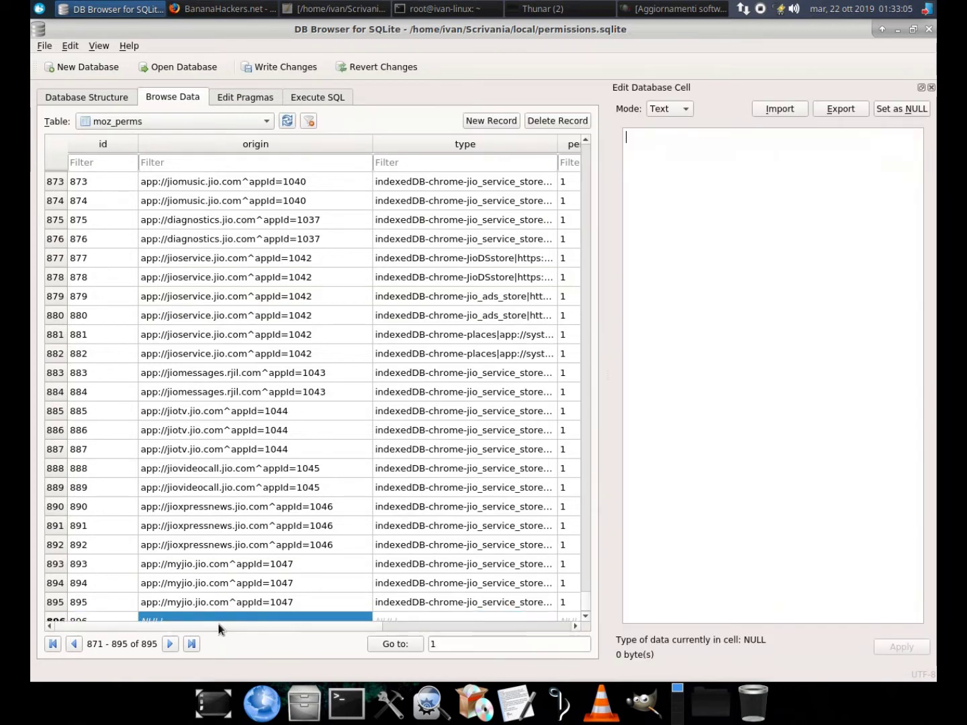
key("ctrl+v")
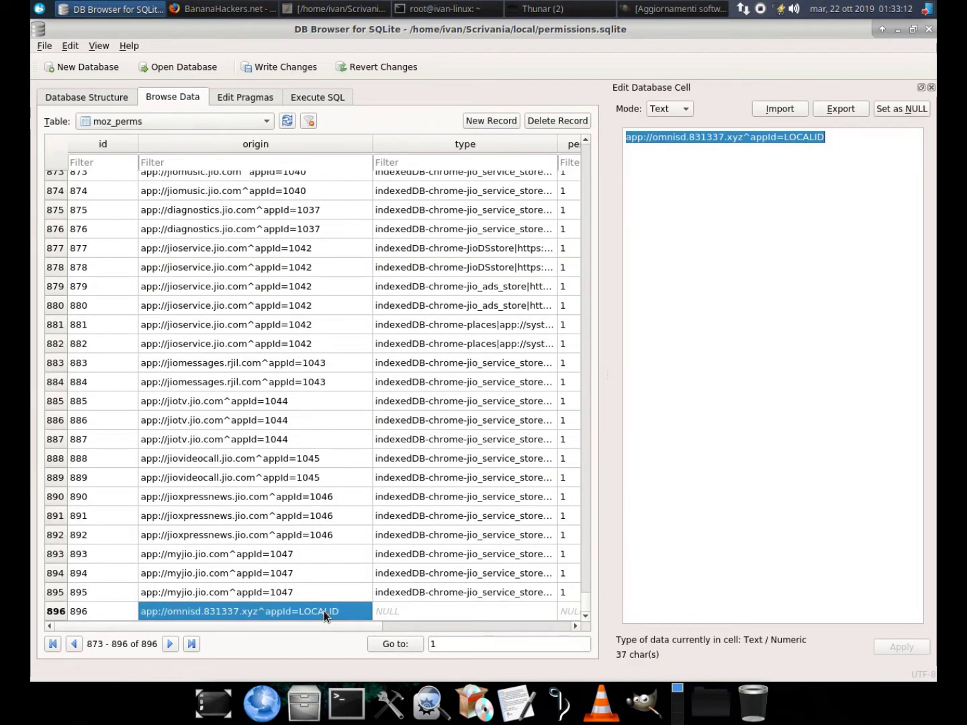
double_click(327, 614)
left_click_drag(338, 612, 303, 614)
type("1048")
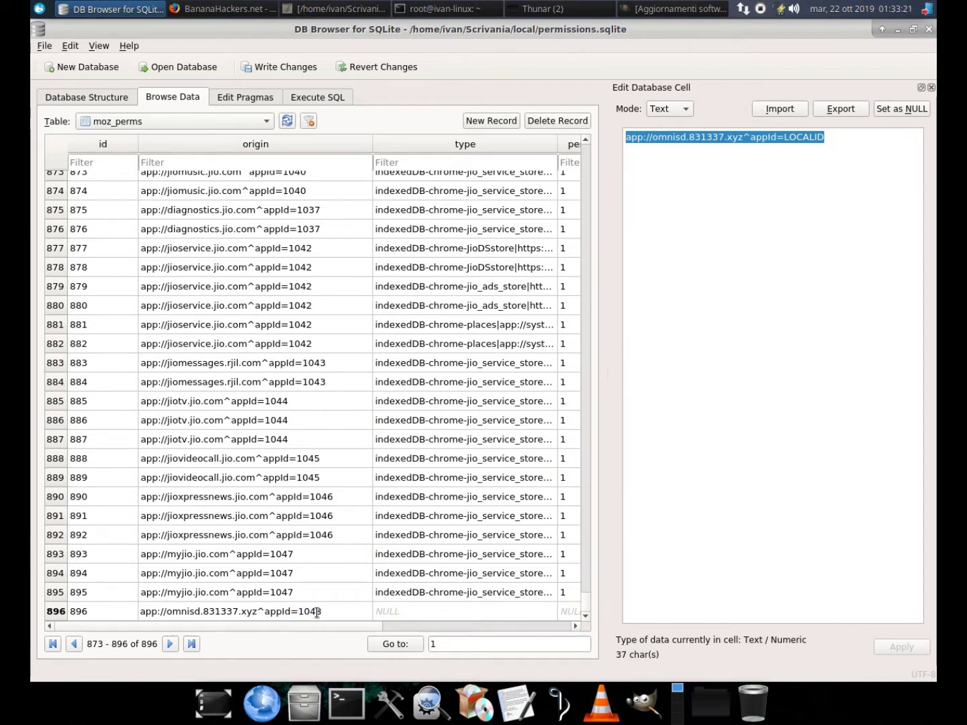
right_click(317, 613)
left_click(355, 605)
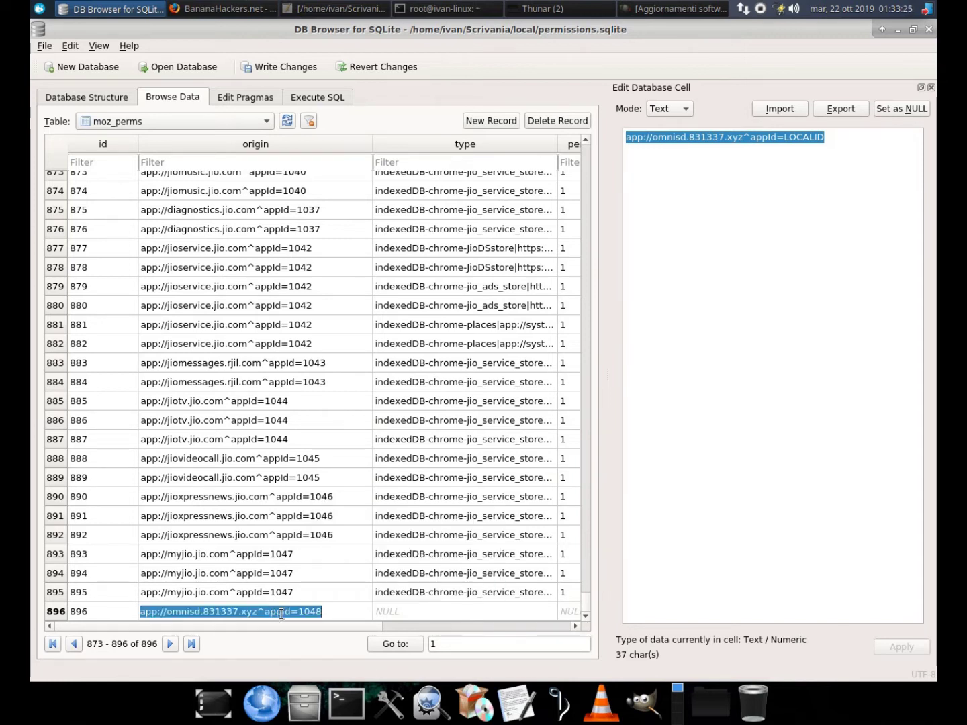
right_click(284, 612)
left_click(323, 557)
Step: Add records 897 and 898 with the same appId=1048 origin
left_click(492, 121)
double_click(257, 611)
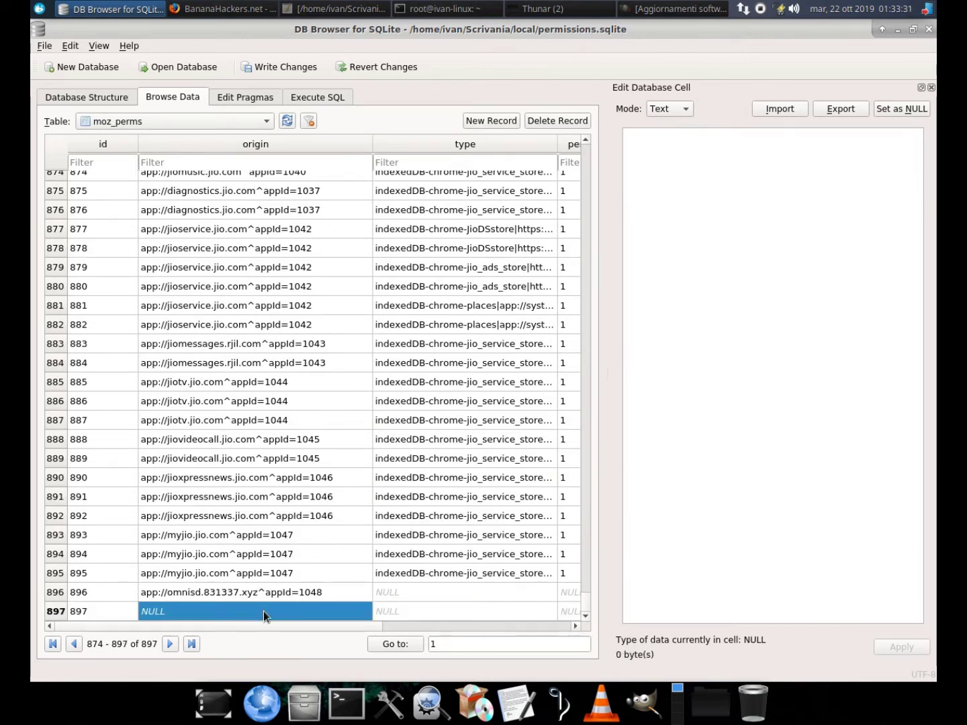
right_click(241, 612)
left_click(294, 569)
left_click(491, 121)
left_click(289, 612)
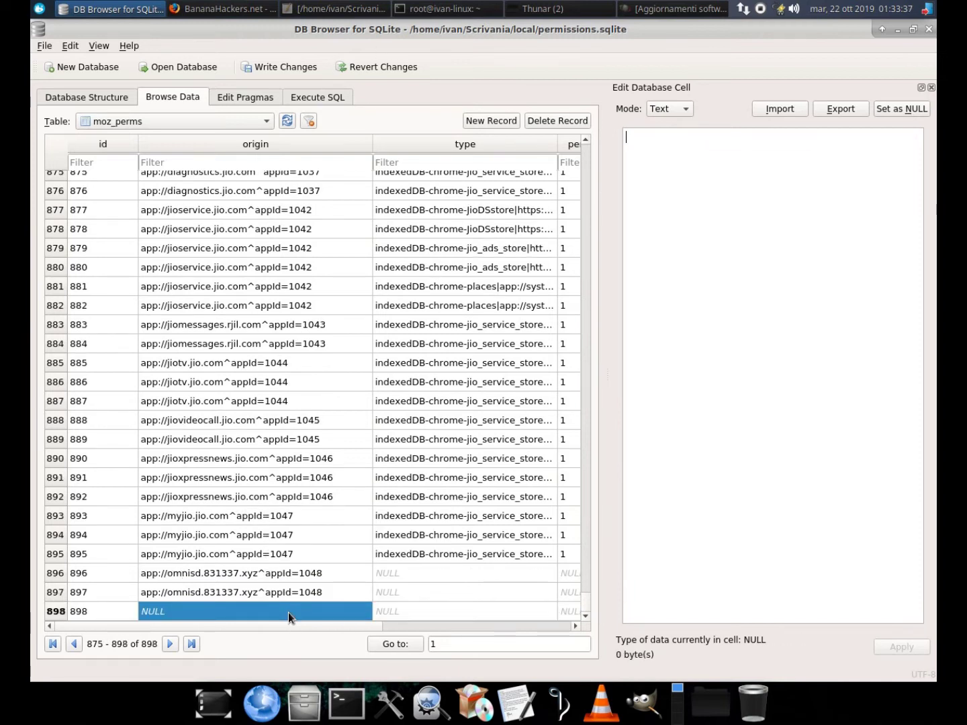
right_click(289, 613)
left_click(339, 575)
left_click(491, 121)
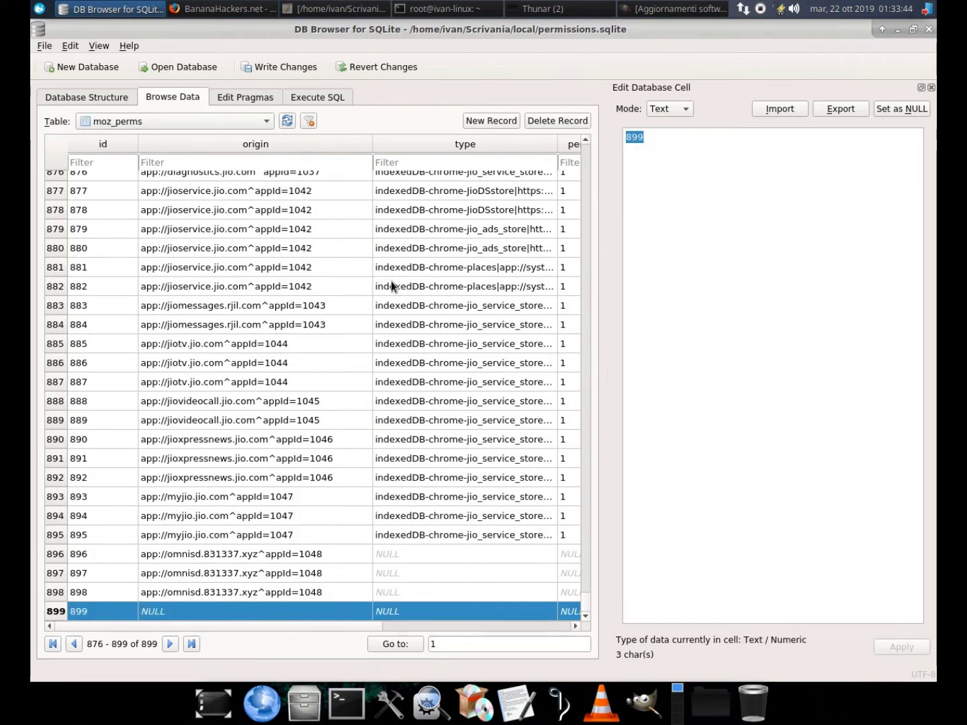
Step: Add records 899 and 900 with the same origin, then restore the window size
left_click(217, 611)
double_click(216, 611)
type("app://omnisd.831337.xyz^appId=1048")
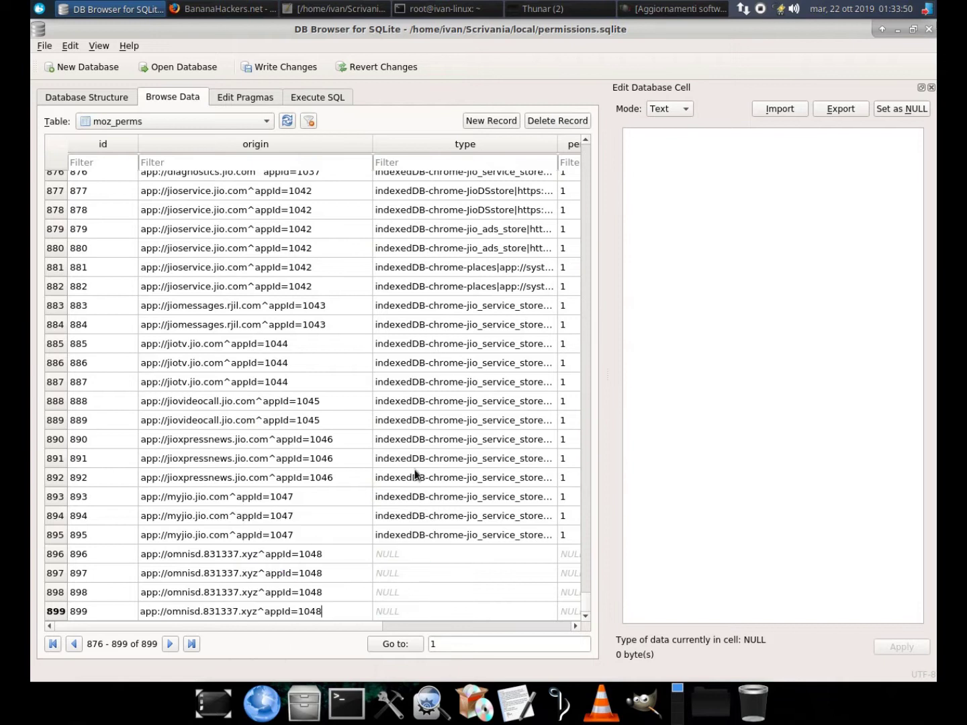
key("ctrl+Return")
double_click(226, 611)
right_click(240, 604)
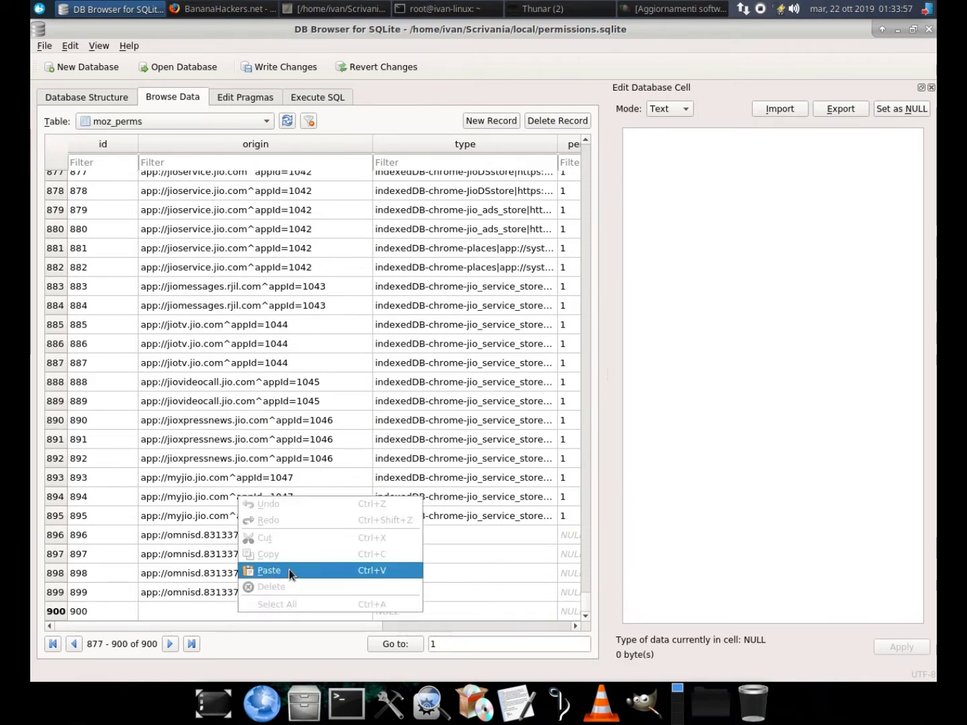
left_click(290, 574)
left_click(465, 535)
double_click(918, 28)
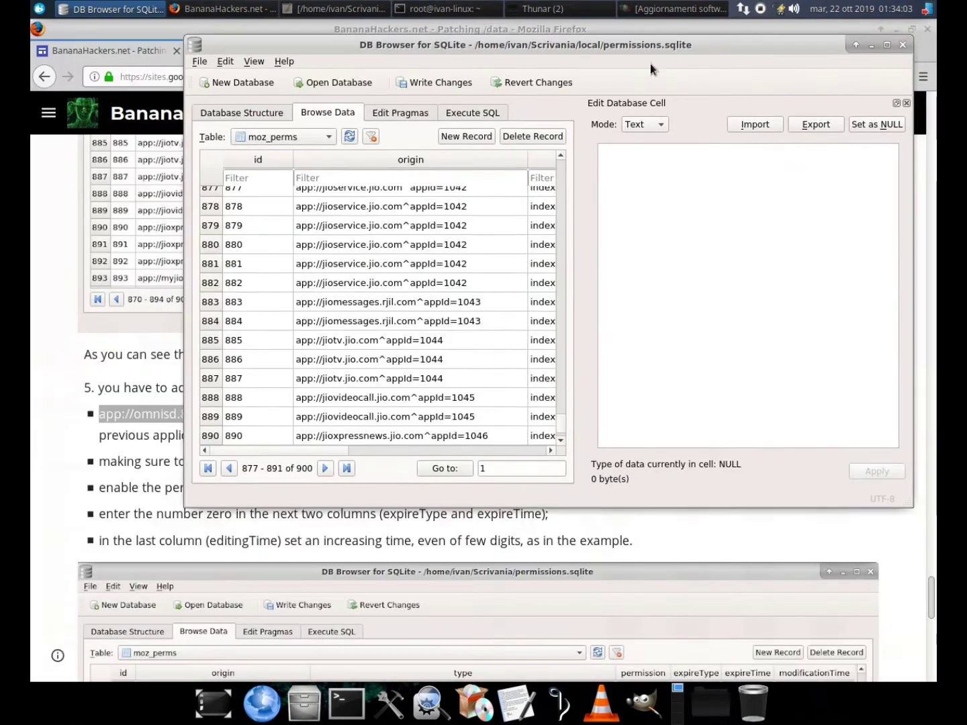
scroll(149, 412, "down", 5)
left_click_drag(298, 450, 362, 449)
scroll(350, 426, "down", 5)
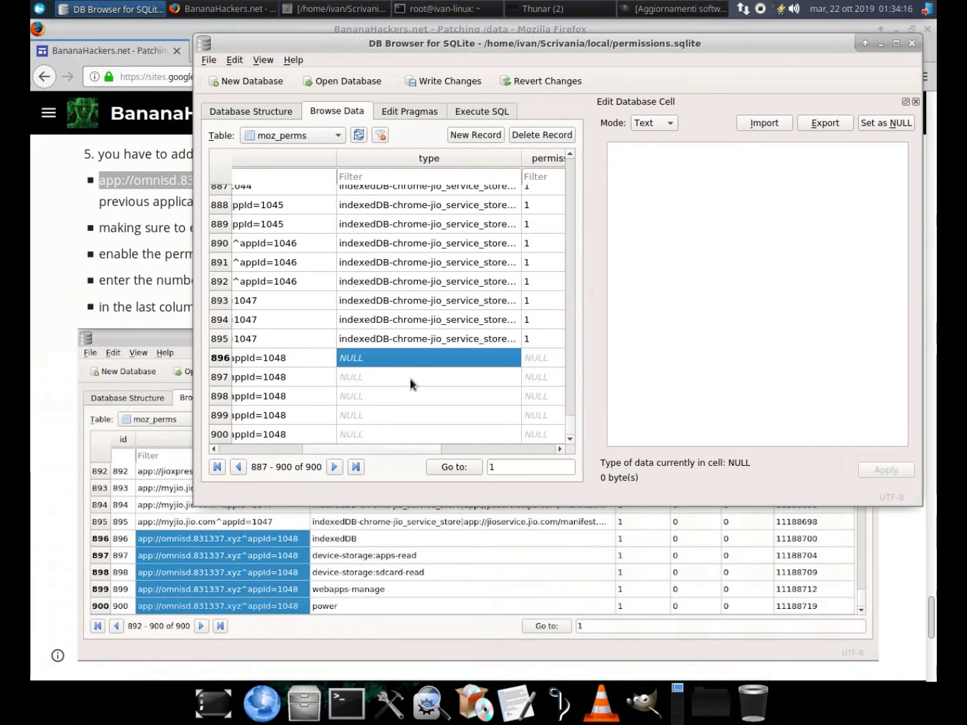
Step: Enter types indexedDB, device-storage:apps-read, device-storage:sdcard-read, webapps-manage and power for rows 896–900
double_click(352, 361)
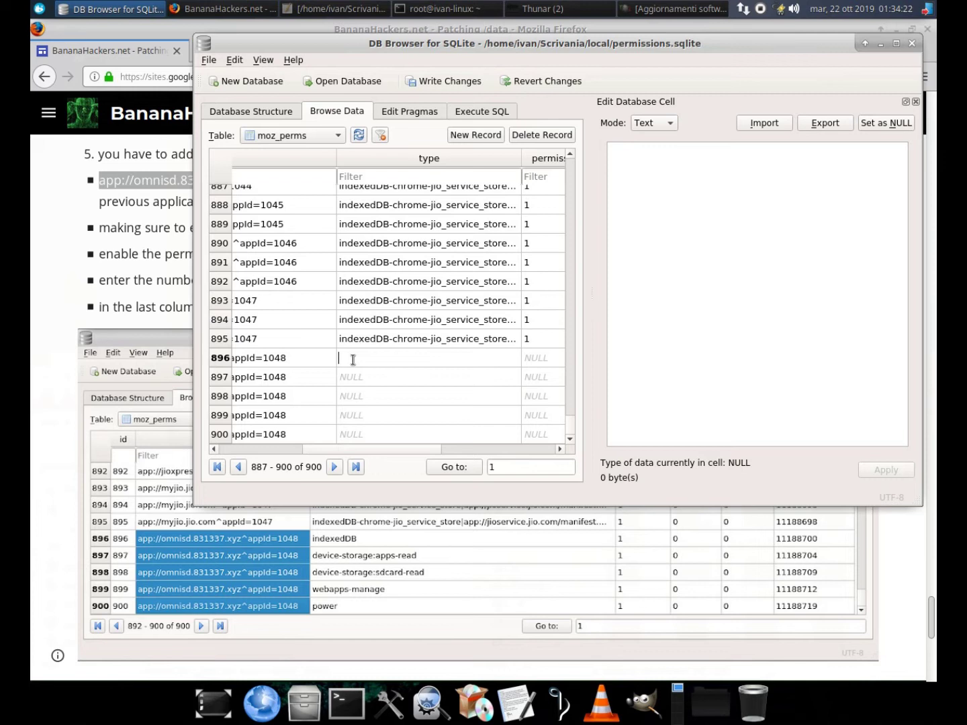
type("indexedDB")
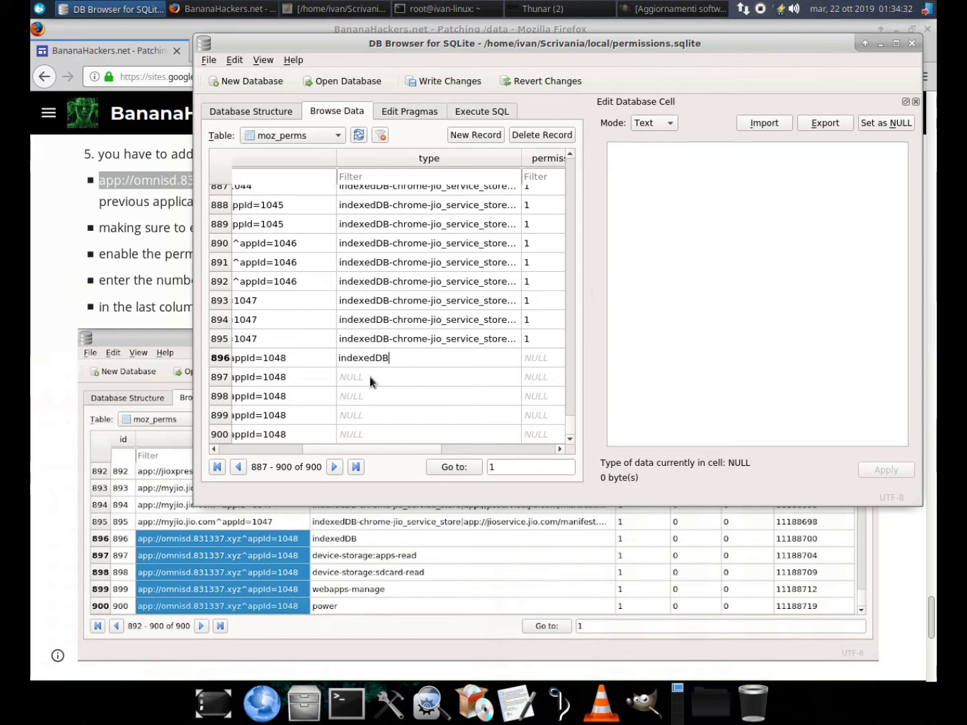
left_click(369, 376)
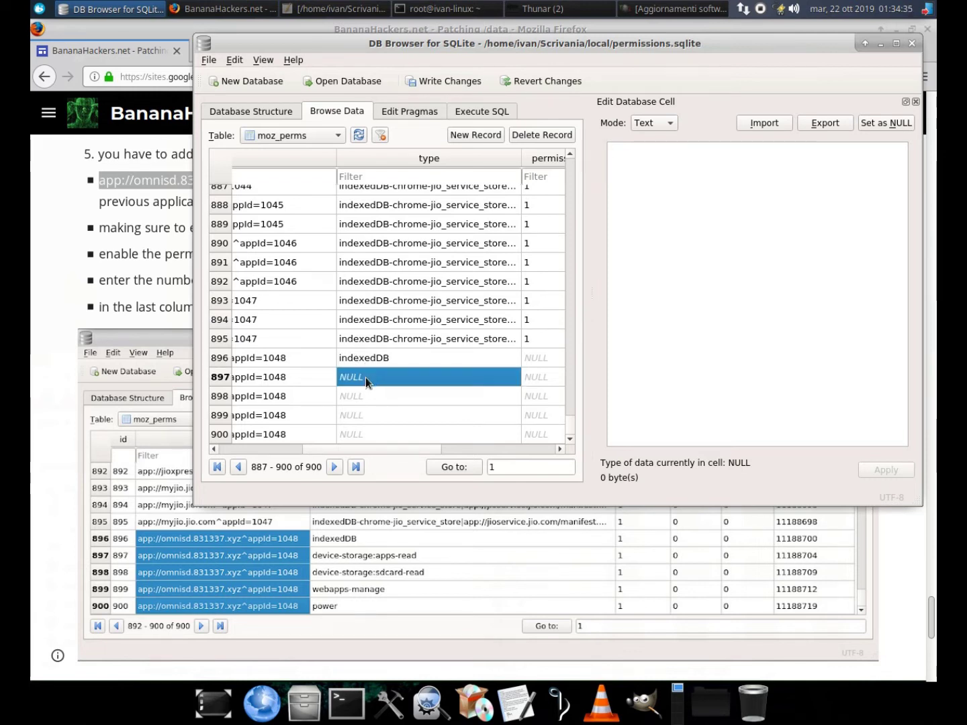
double_click(366, 378)
type("device-storage:a")
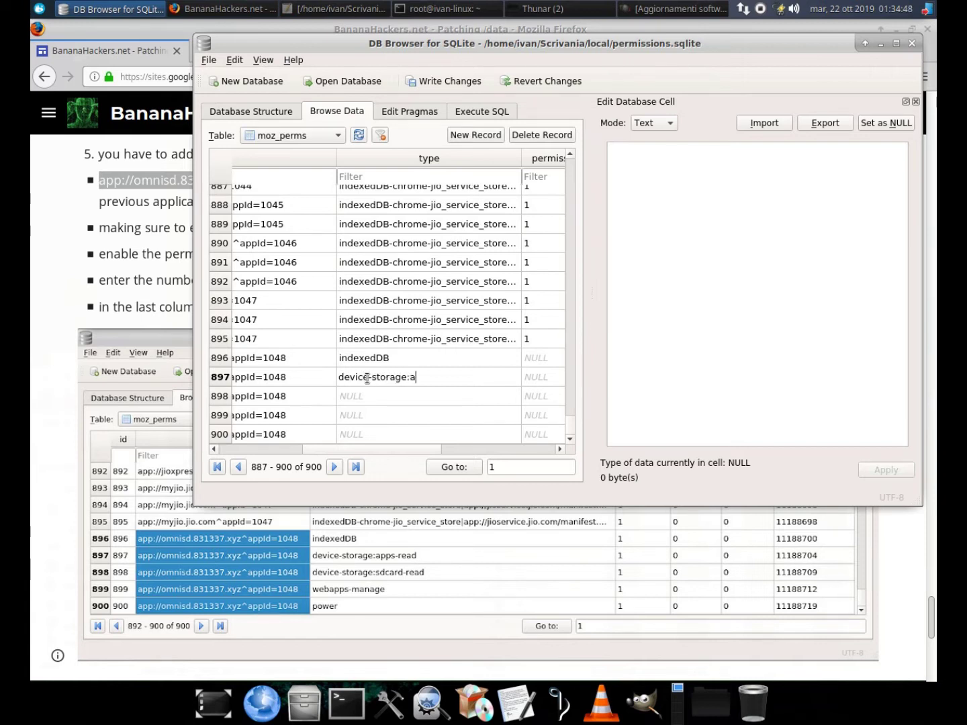
type("d")
key("Return")
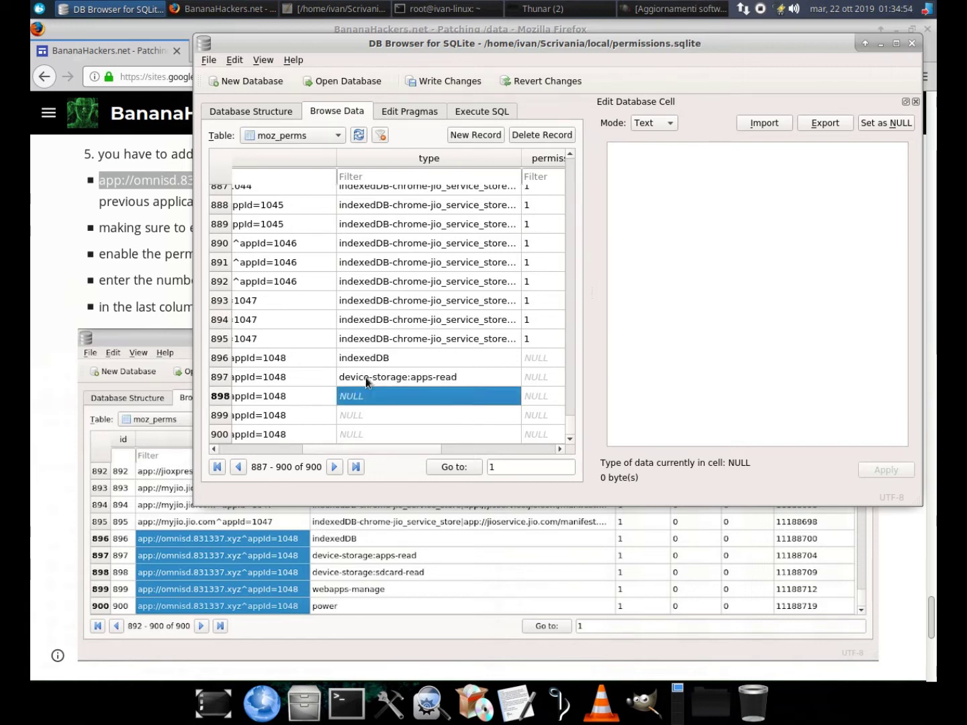
type("device-")
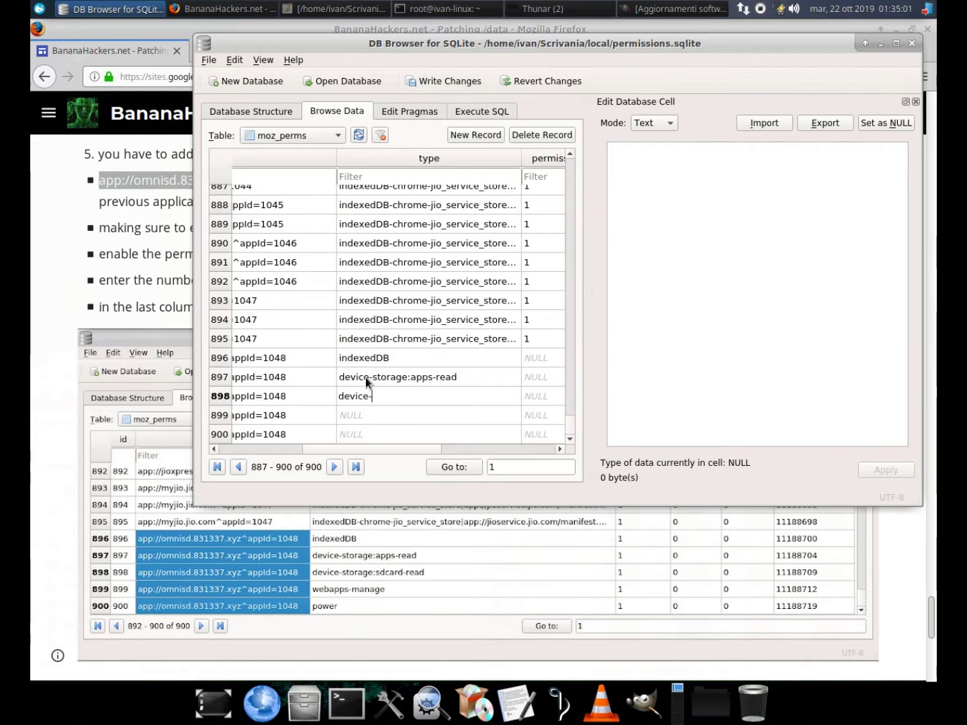
type("storage:sdcar")
type("d-read")
key("Return")
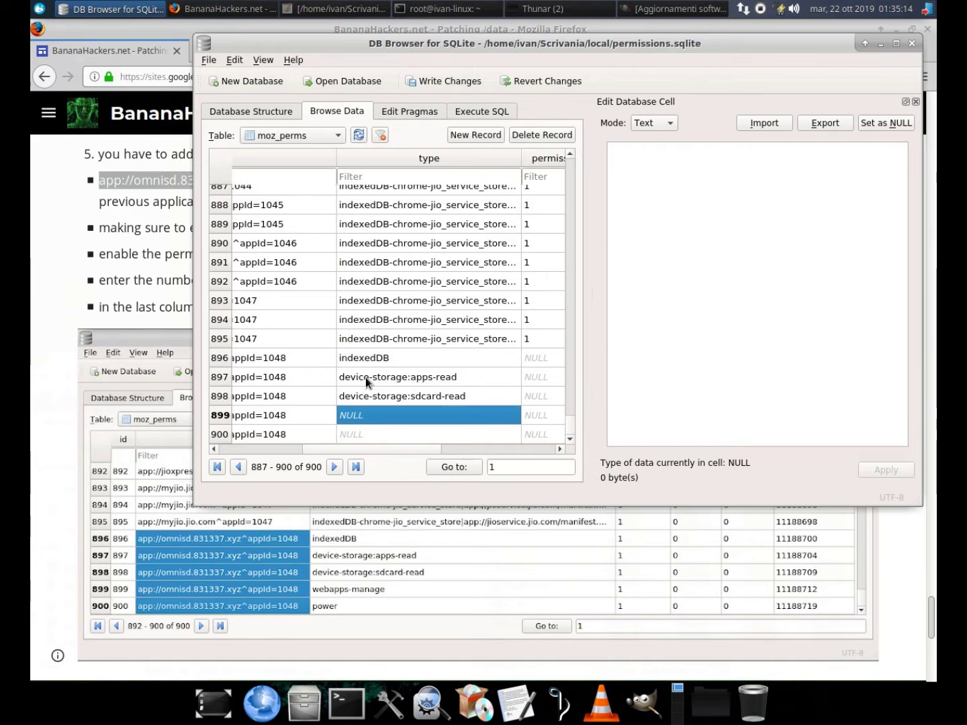
type("webapps-manage")
key("Return")
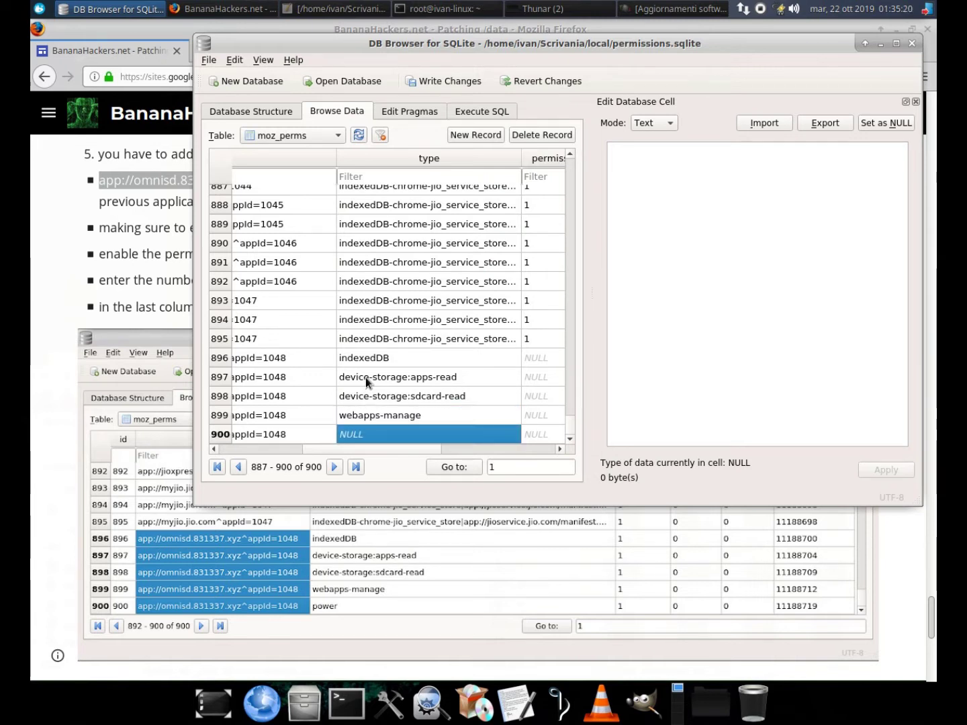
type("power")
key("Tab")
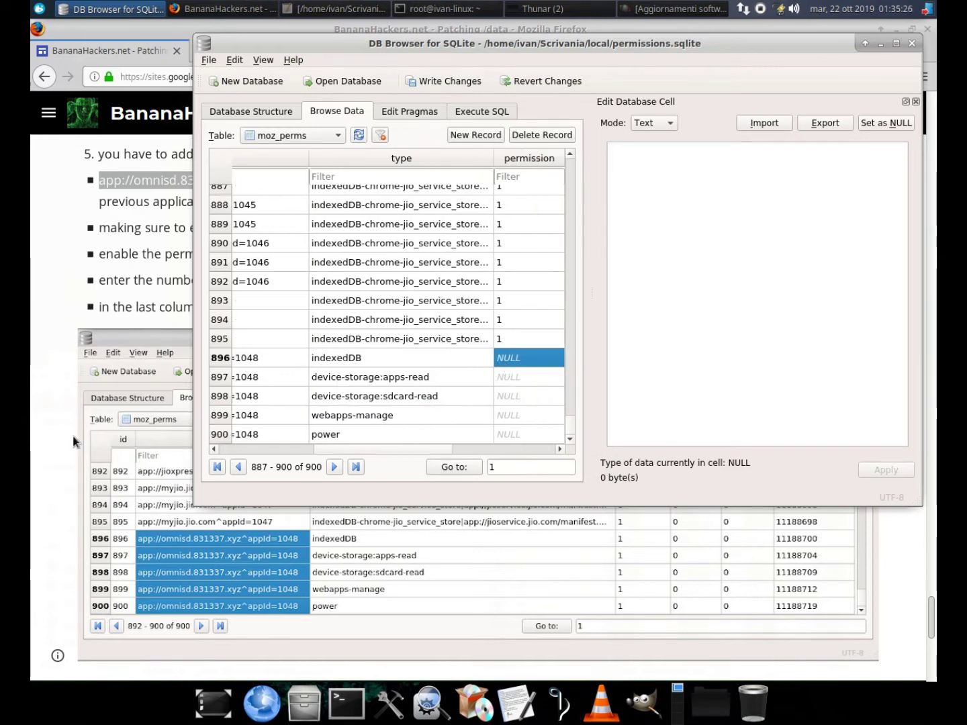
scroll(75, 441, "up", 5)
type("1")
key("Return")
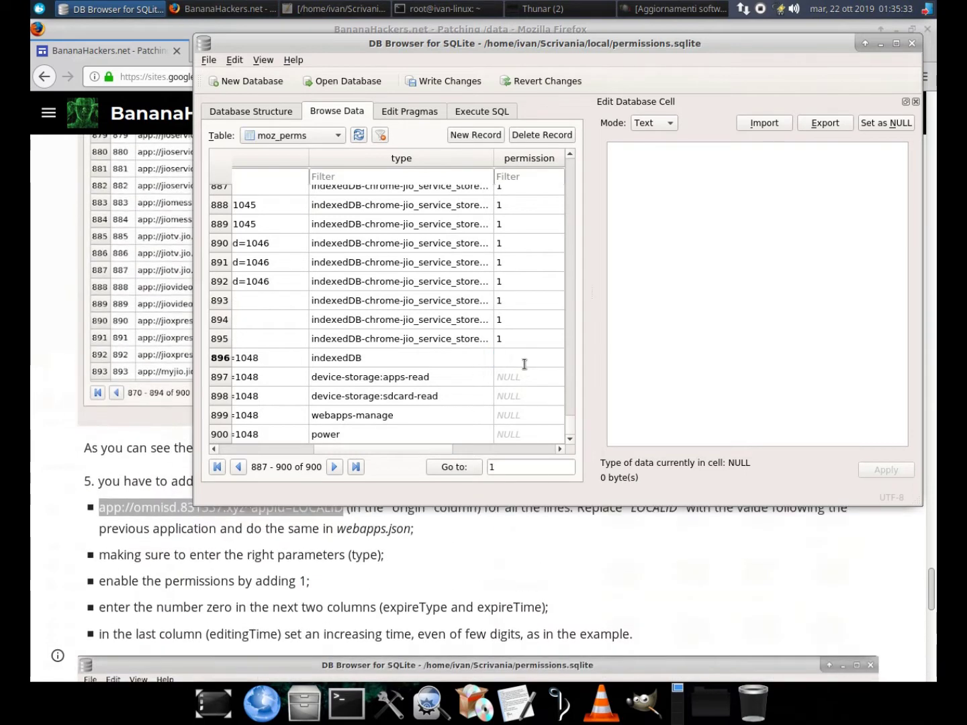
type("1")
Step: Fill rows 896–900 with permission 1, expireType 0 and expireTime 0
key("Return")
type("1")
key("Return")
left_click(411, 448)
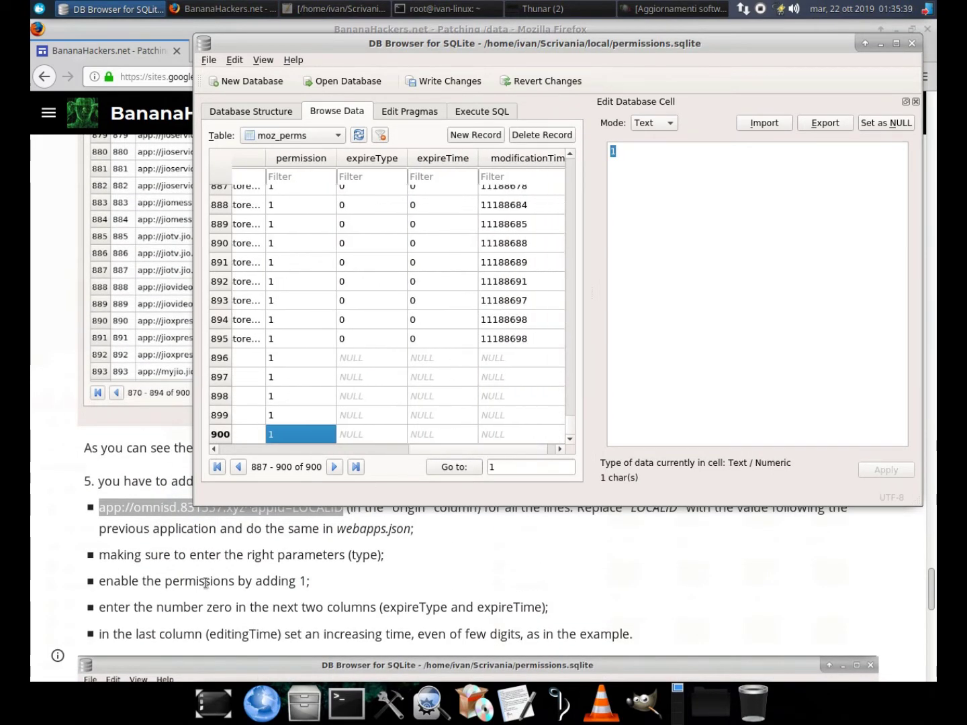
scroll(367, 529, "down", 2)
left_click(367, 358)
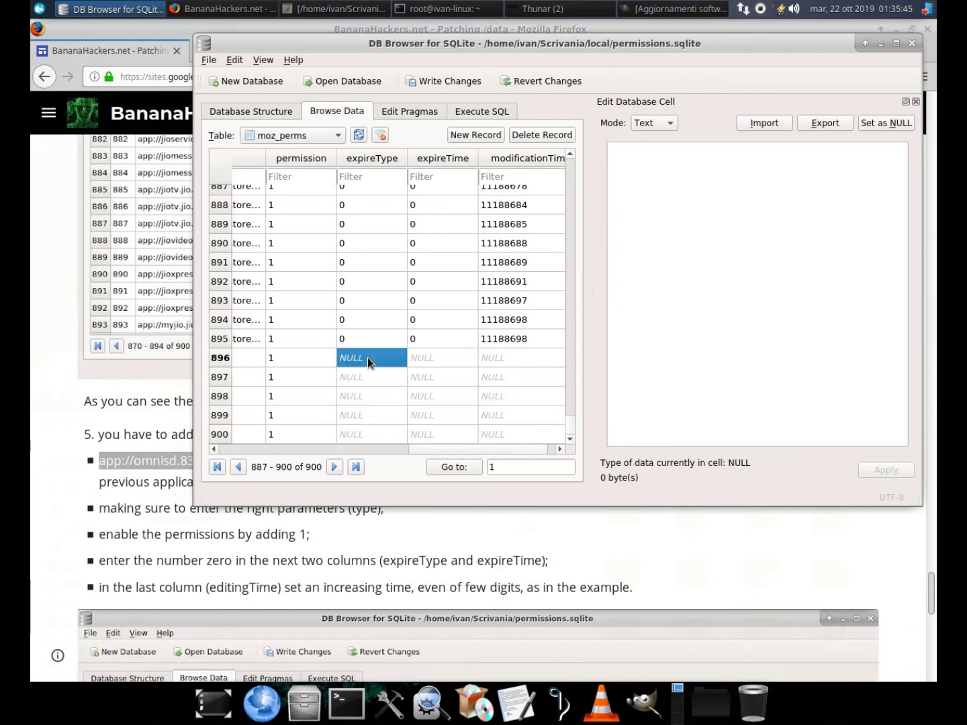
type("0")
key("Return")
type("0 0 0 0")
left_click(437, 358)
type("0")
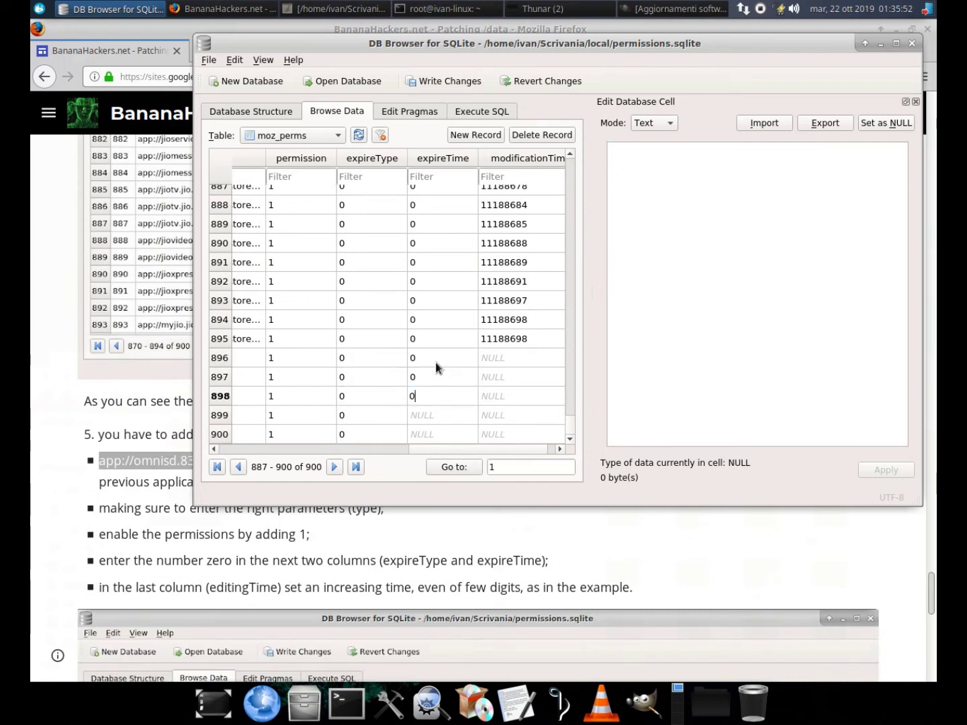
type(" 0 0 0 0")
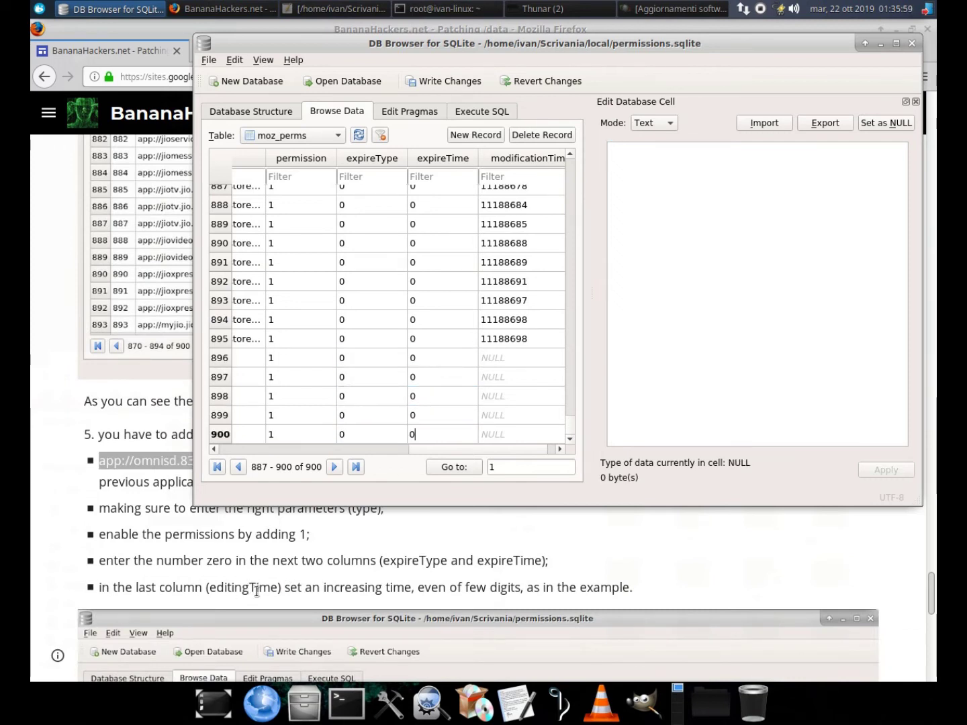
left_click(510, 340)
Step: Copy row 895's modificationTime and fill rows 896–900 with 11188700
right_click(642, 151)
left_click(665, 190)
left_click(511, 358)
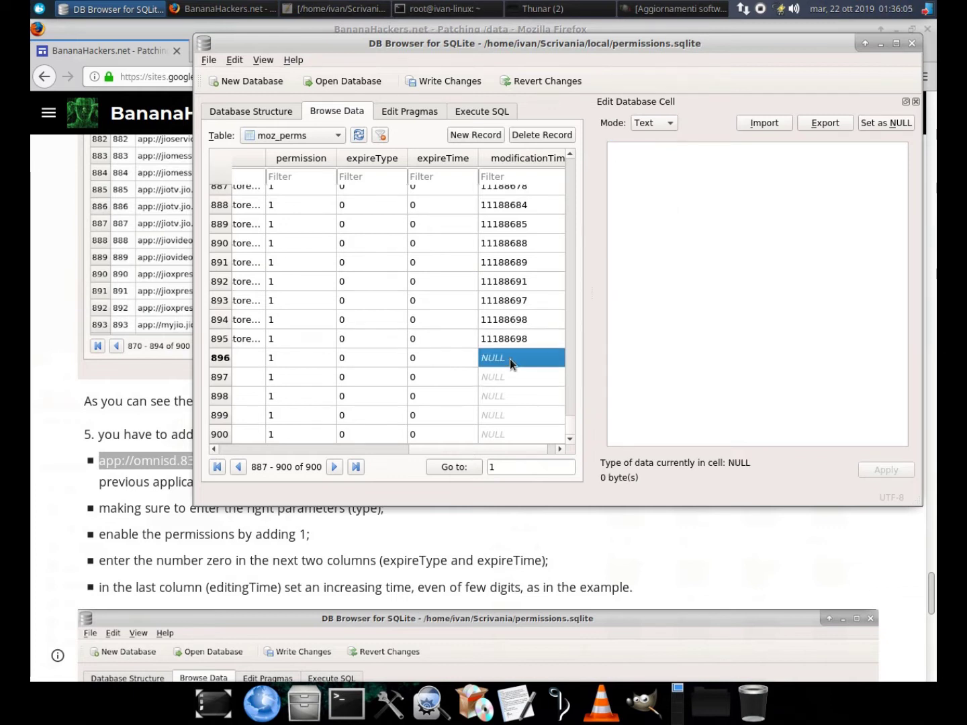
right_click(511, 359)
left_click(534, 405)
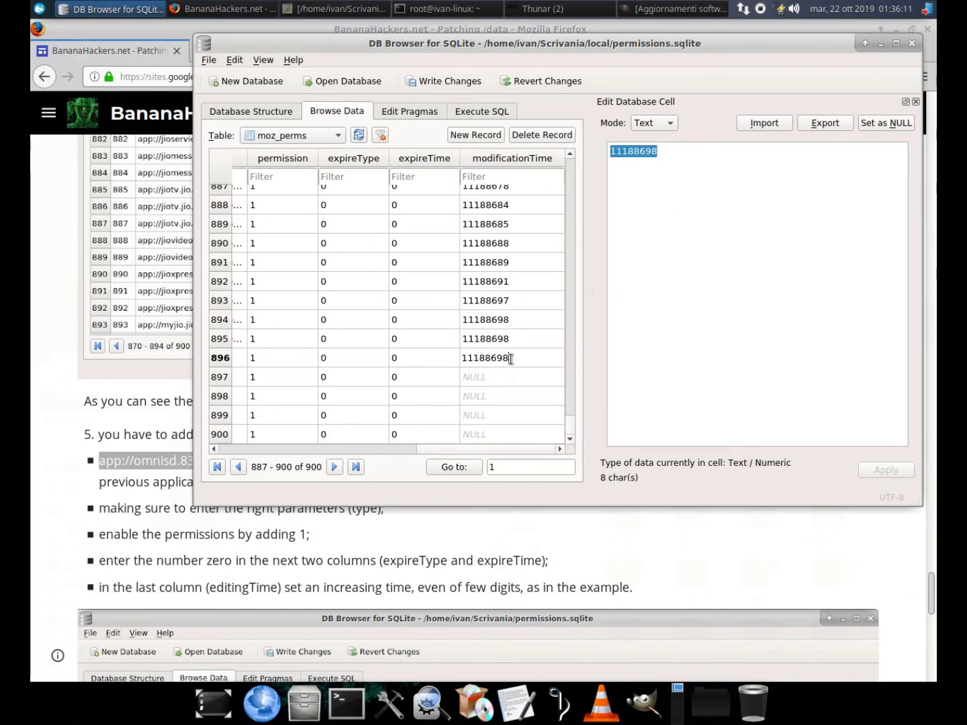
type("700")
right_click(510, 359)
left_click(534, 398)
left_click(483, 377)
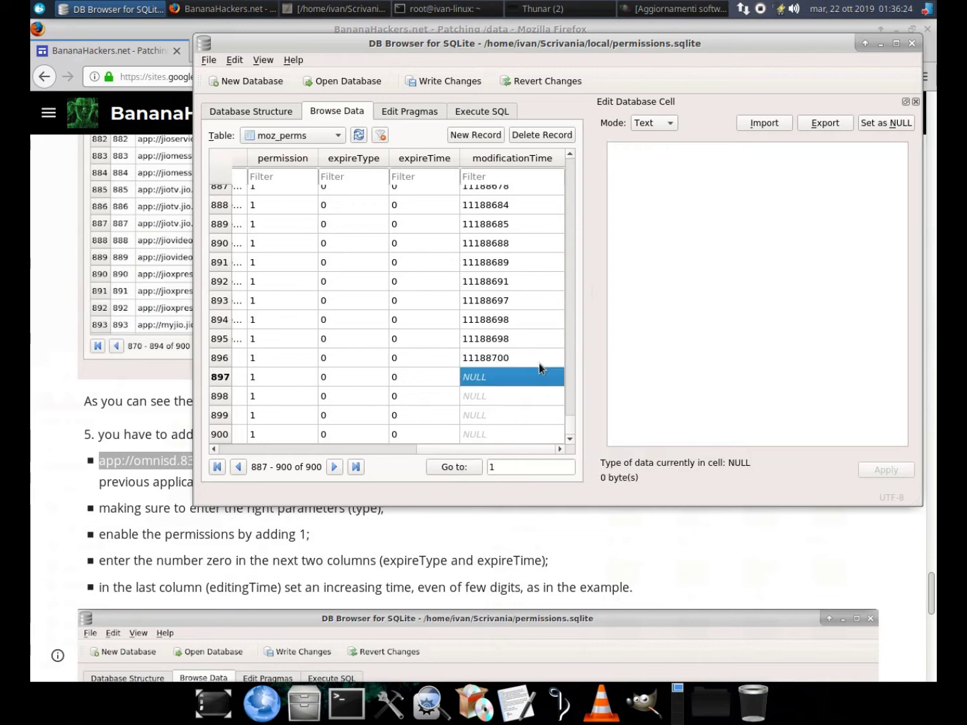
key("ctrl+v")
key("ctrl+v")
key("ctrl+v")
key("ctrl+v")
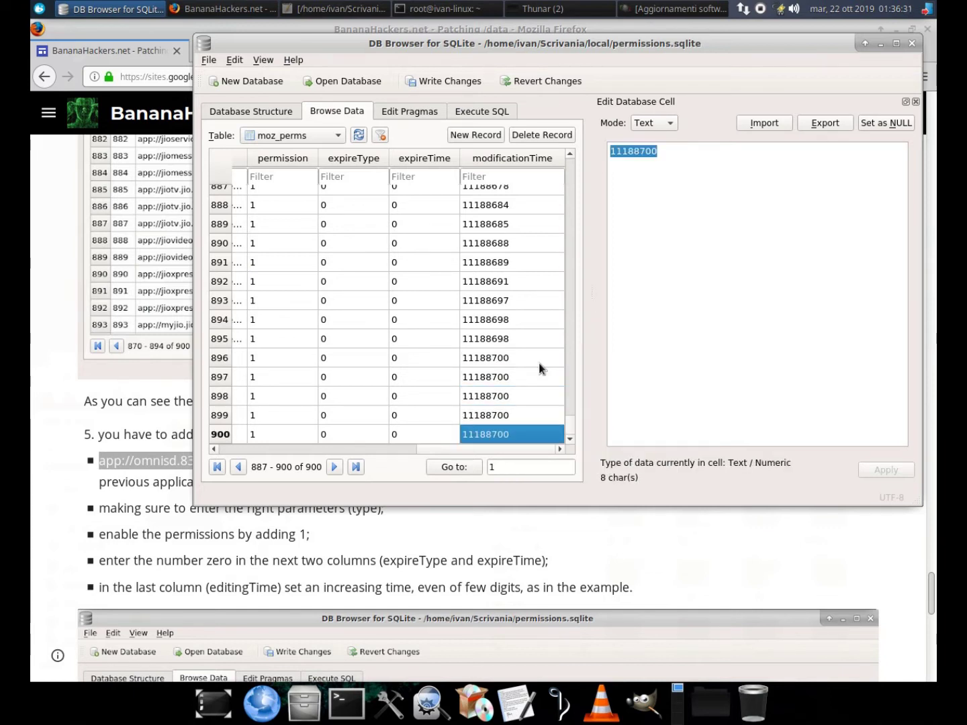
left_click(539, 378)
Step: Change the modificationTime of rows 897–900 to 11188705, 11188709, 11188713 and 11188718
double_click(487, 376)
left_click(512, 376)
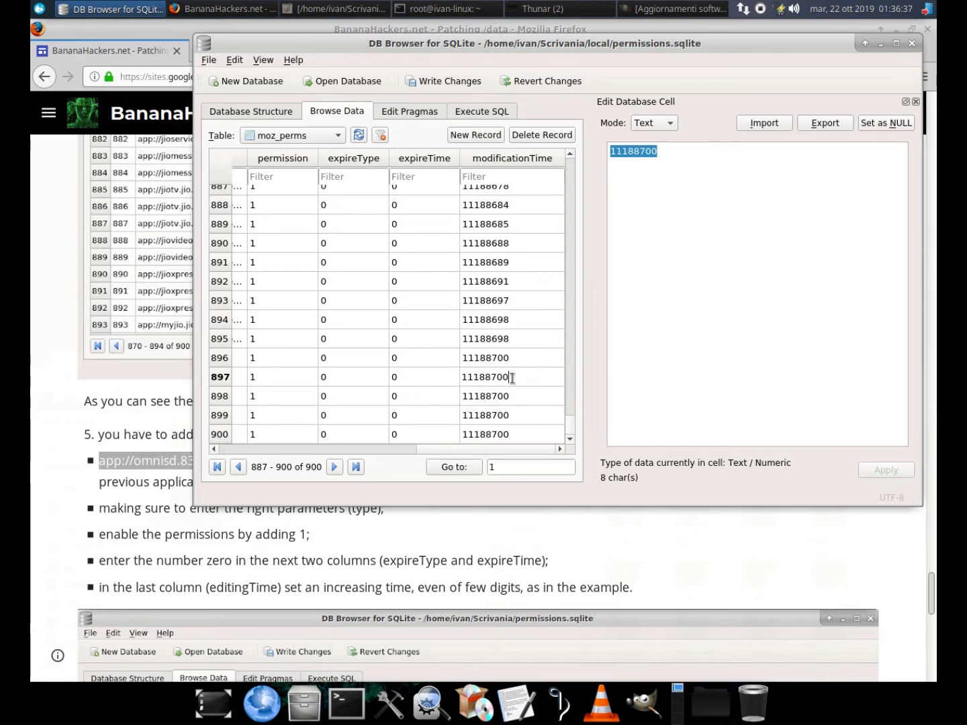
double_click(488, 397)
left_click(512, 396)
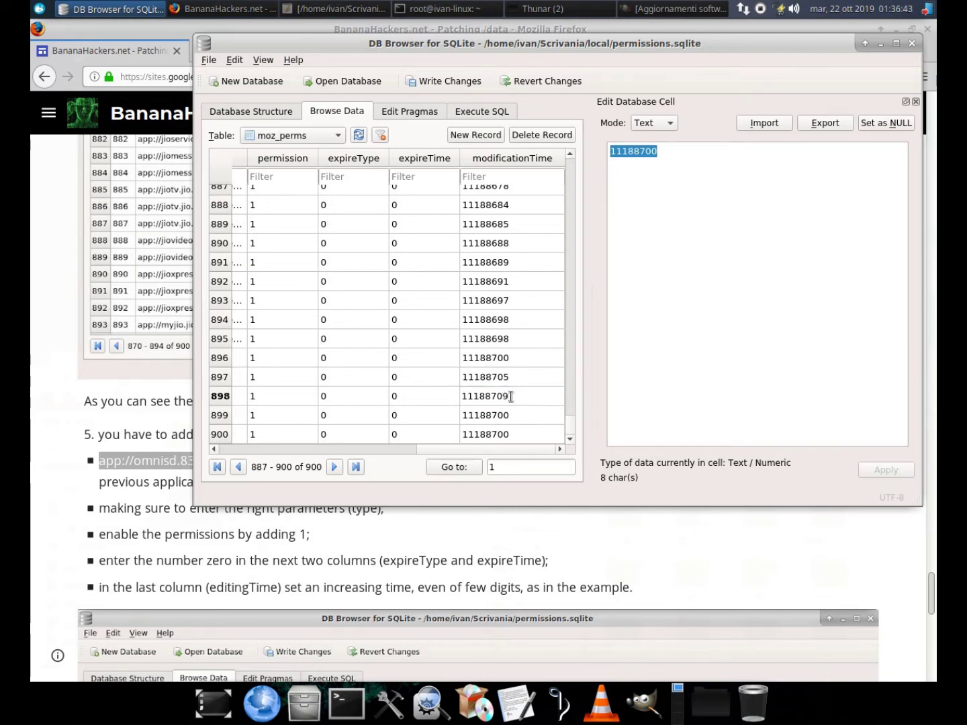
double_click(487, 415)
left_click(512, 415)
key("BackSpace")
key("BackSpace")
type("13")
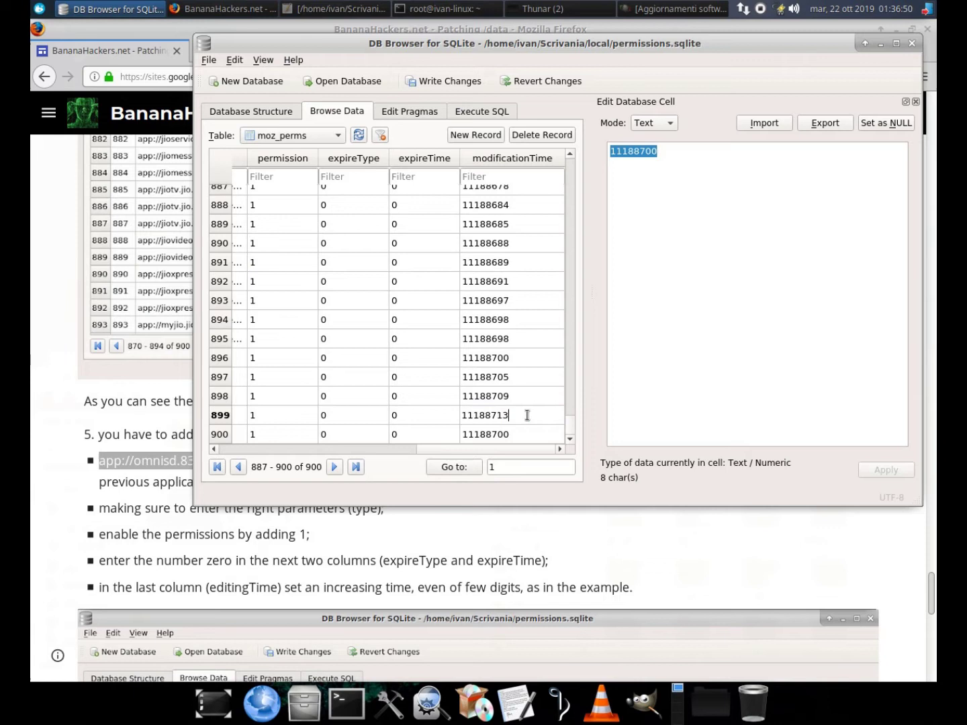
left_click(499, 434)
double_click(488, 434)
left_click_drag(495, 435, 543, 431)
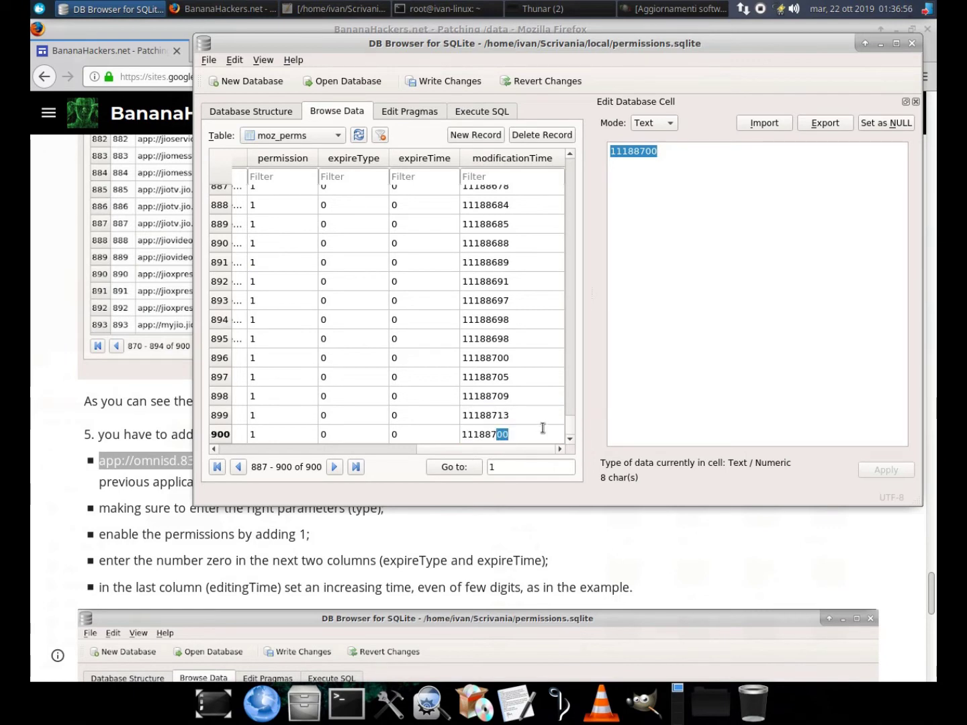
type("11188718")
Step: Check the BananaHackers guide's note that modification times must increase
left_click(487, 414)
left_click(377, 587)
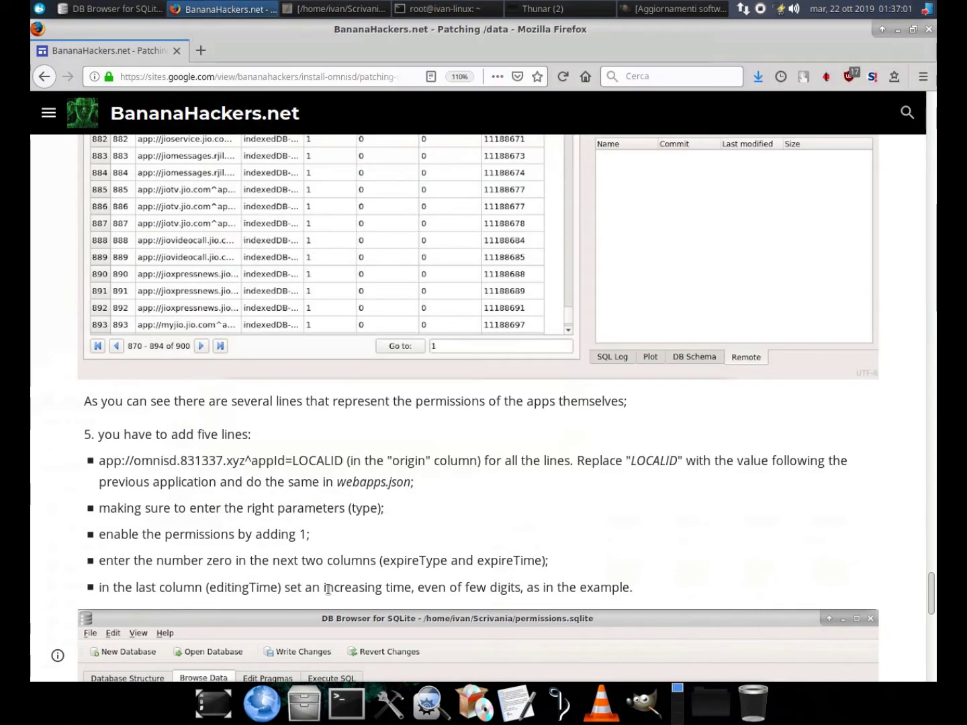
left_click_drag(433, 588, 511, 587)
left_click(537, 588)
scroll(537, 453, "down", 5)
scroll(604, 356, "down", 5)
scroll(604, 356, "down", 5)
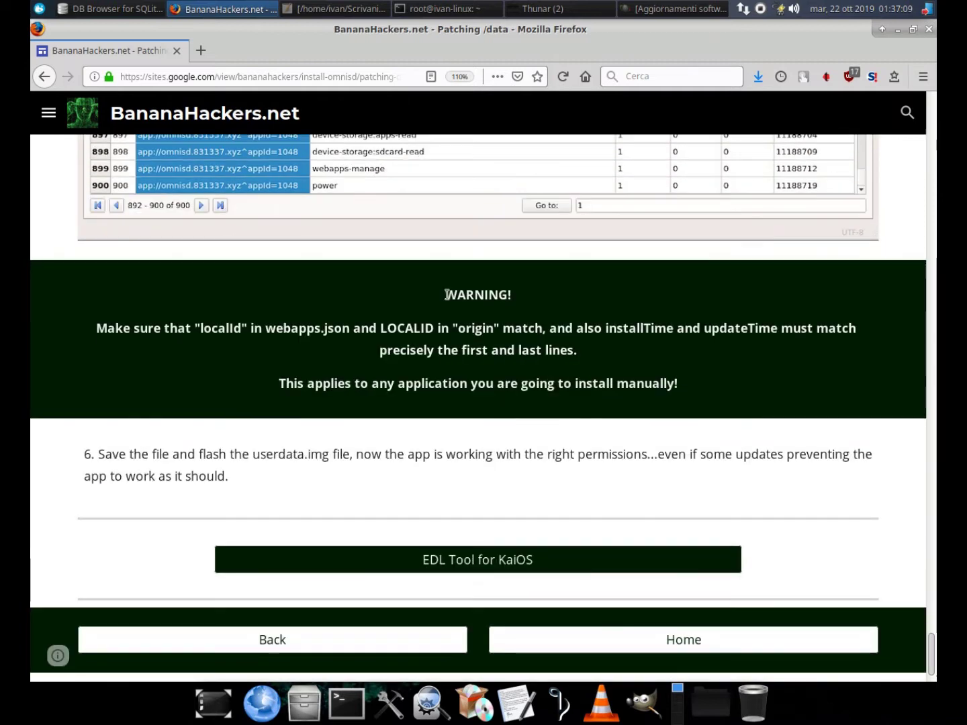
left_click_drag(97, 328, 371, 328)
left_click(475, 328)
left_click_drag(476, 329, 578, 350)
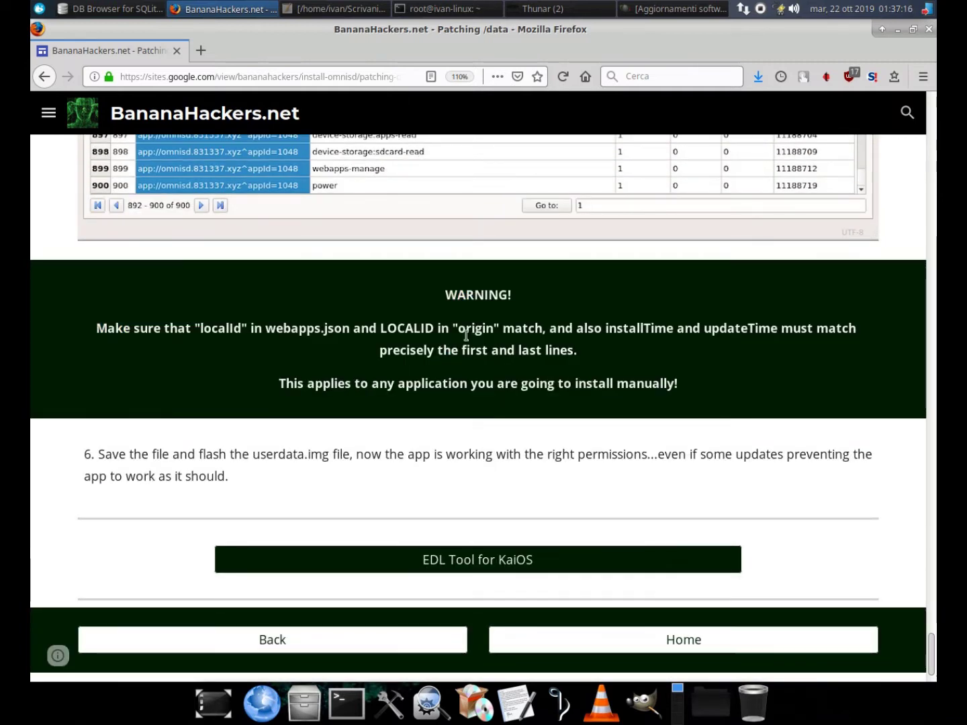
scroll(456, 333, "down", 1)
Step: Arrange the windows and open local/webapps/webapps.json in Mousepad
left_click(898, 27)
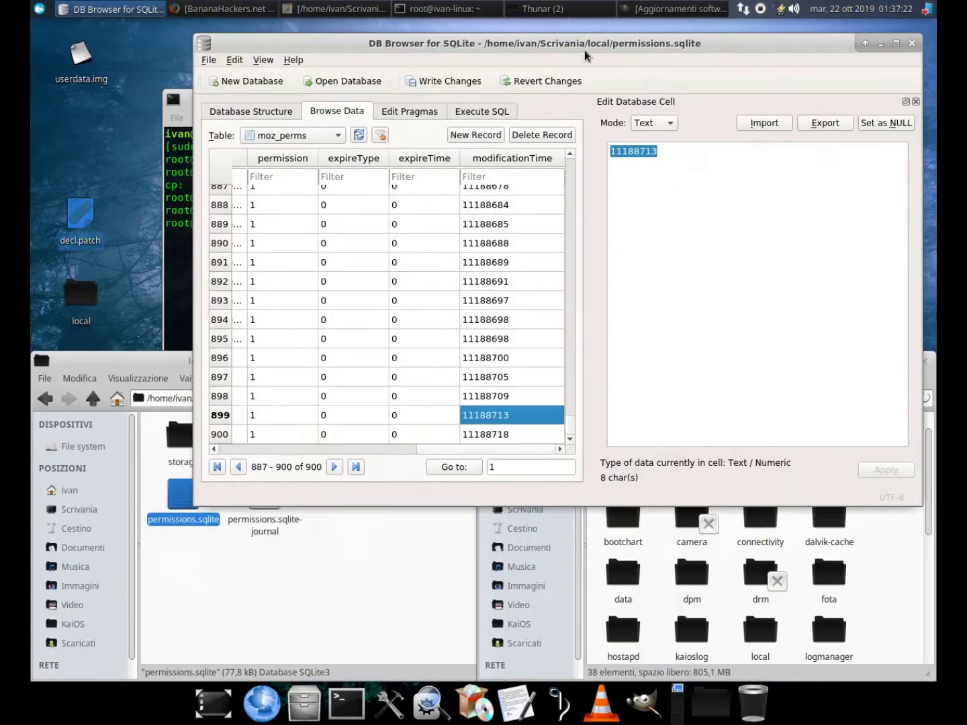
left_click(642, 99)
left_click_drag(584, 149, 480, 41)
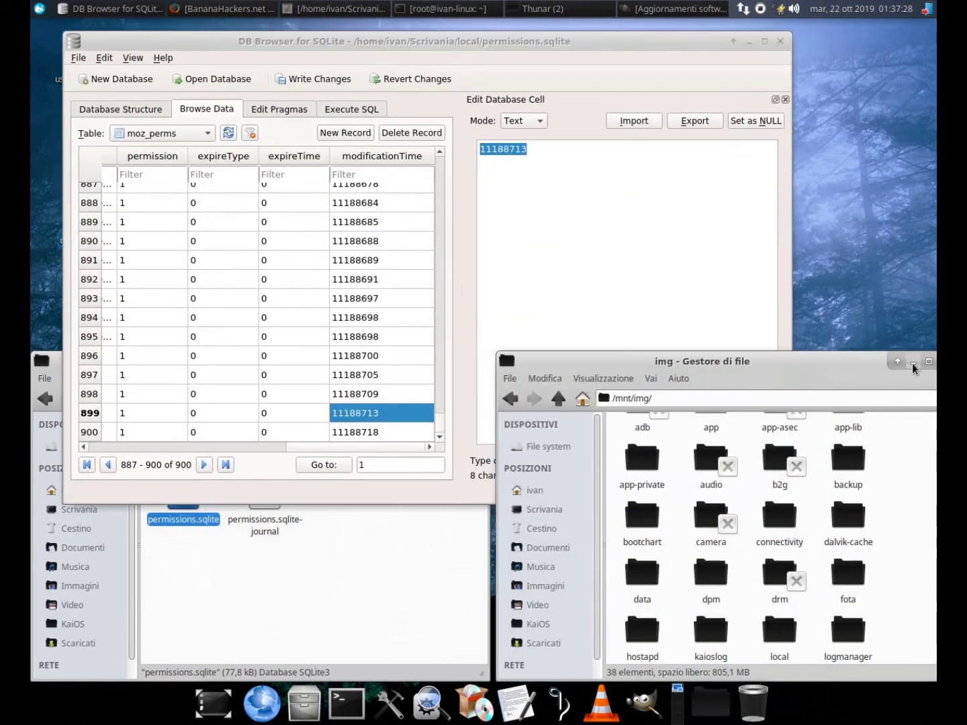
left_click_drag(680, 361, 403, 480)
left_click_drag(318, 362, 650, 347)
left_click(78, 57)
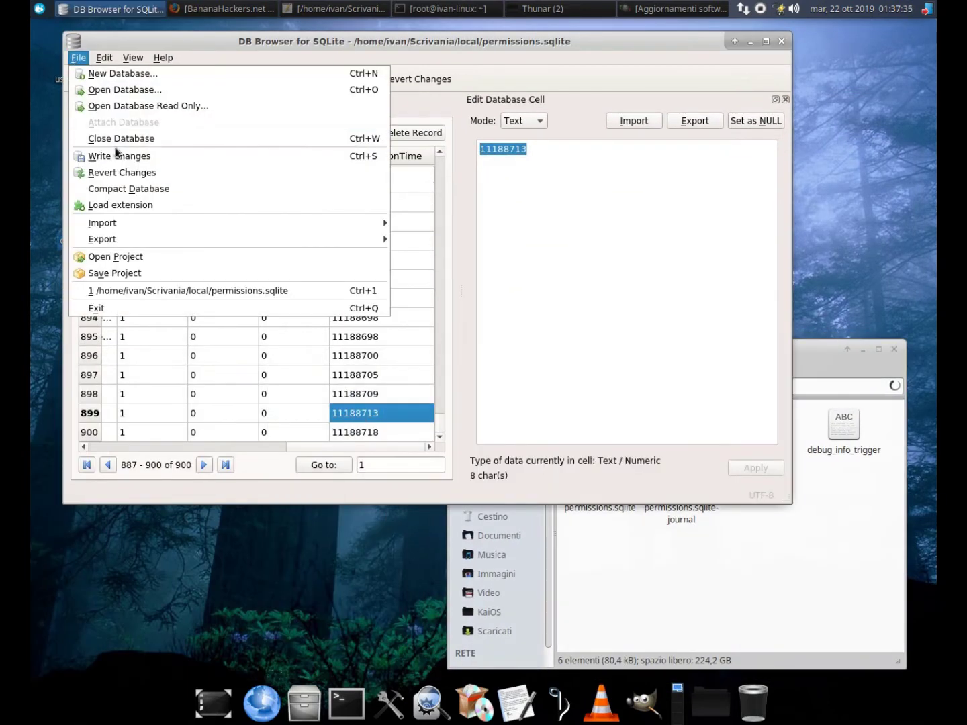
left_click(247, 37)
left_click_drag(246, 41, 215, 29)
left_click(763, 574)
double_click(756, 424)
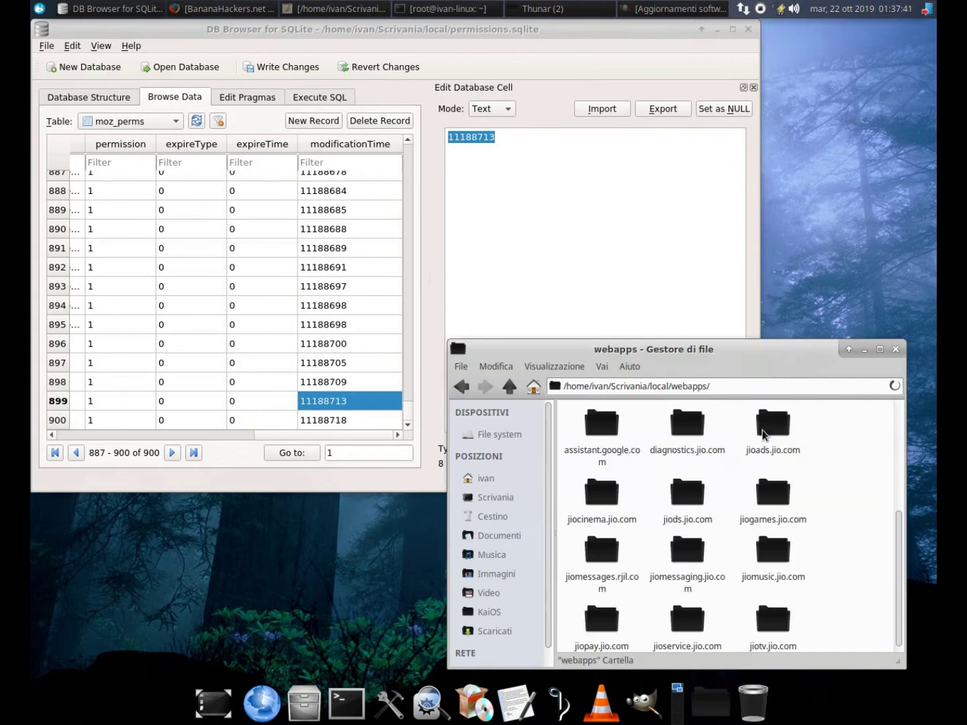
scroll(687, 528, "down", 5)
double_click(686, 616)
left_click_drag(113, 37, 528, 49)
scroll(643, 339, "down", 15)
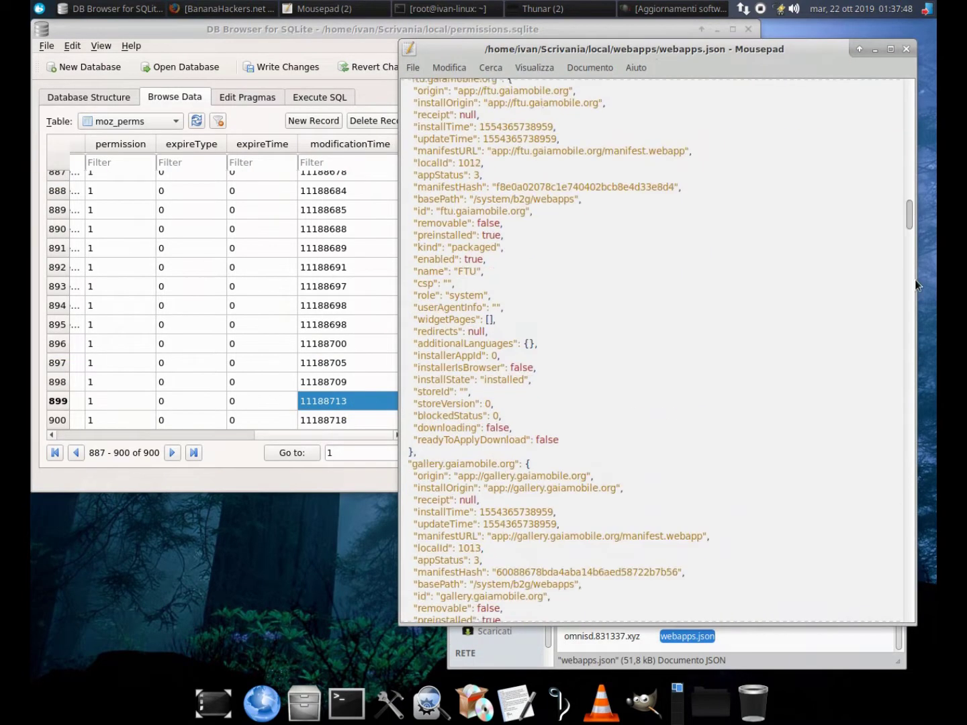
Step: Change the OmniSD localId in webapps.json from 50006 to 1048
left_click(298, 403)
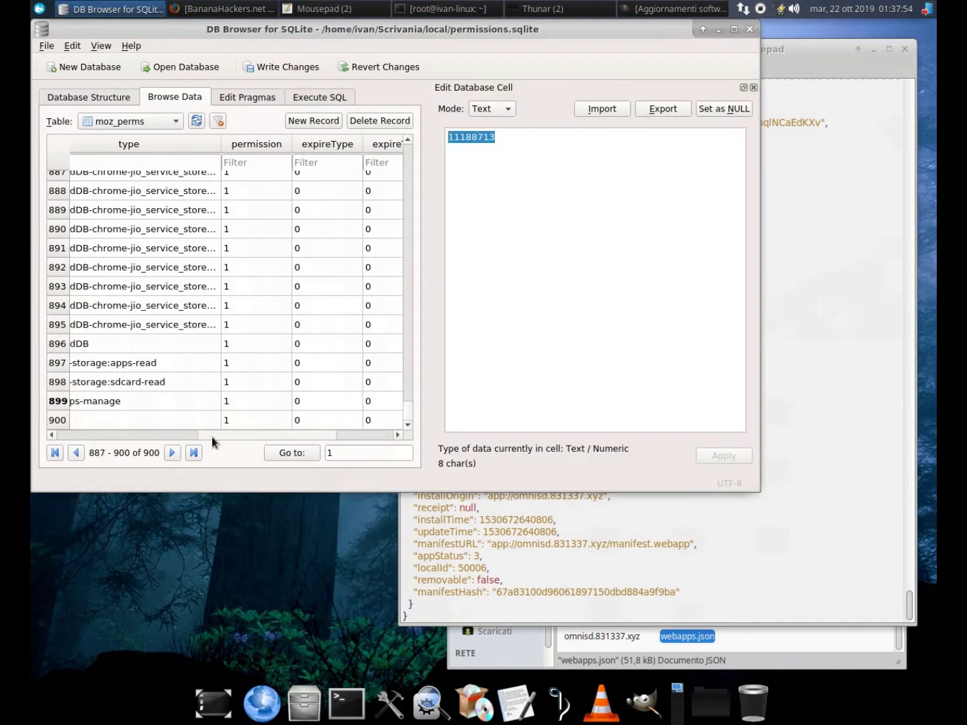
scroll(204, 409, "left", 5)
left_click(192, 403)
scroll(193, 402, "left", 2)
right_click(252, 401)
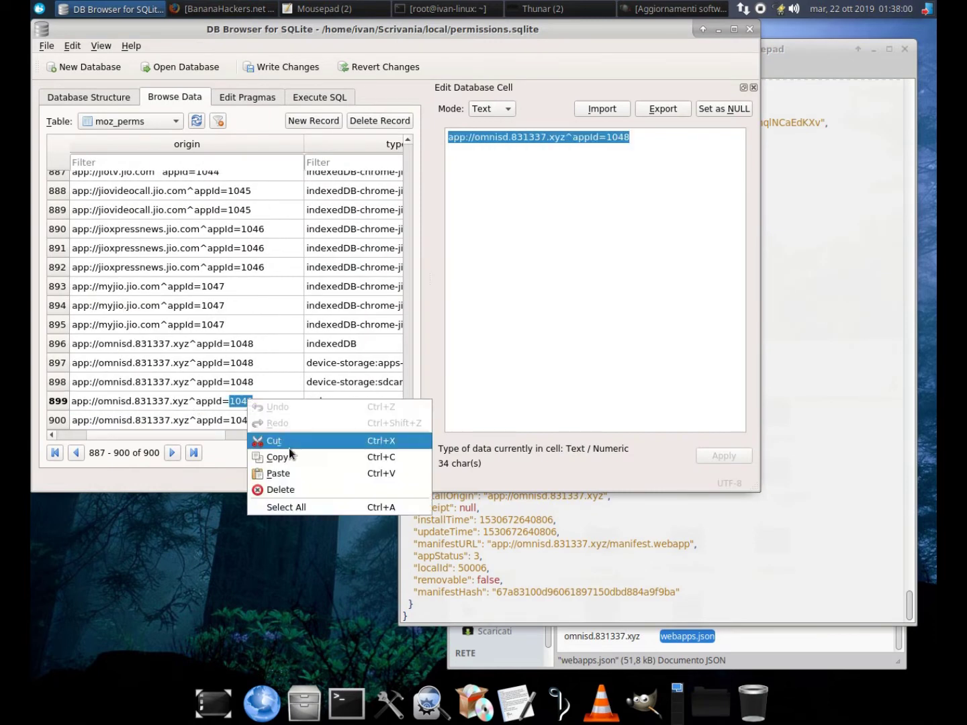
left_click(284, 453)
left_click(543, 522)
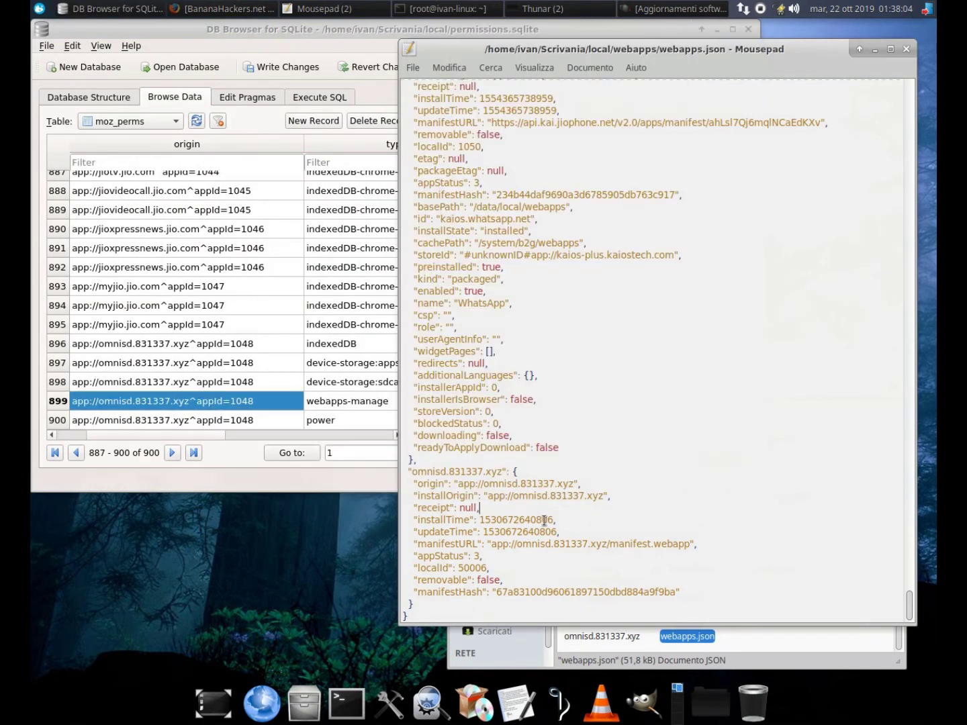
left_click_drag(459, 569, 486, 569)
right_click(481, 572)
left_click(514, 399)
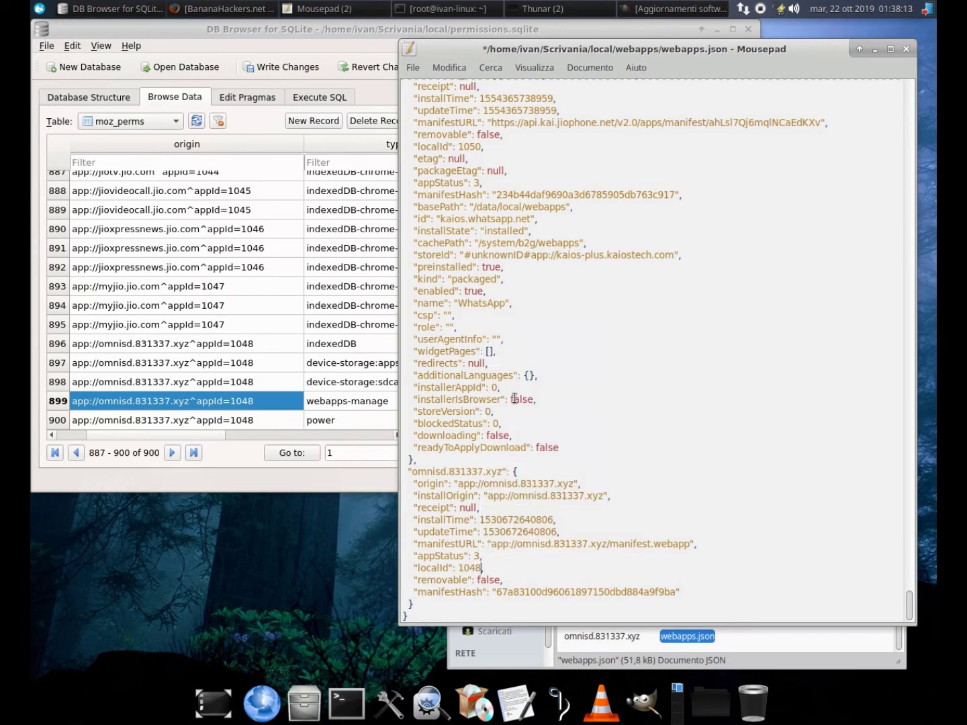
left_click_drag(484, 519, 553, 520)
Step: Set the OmniSD installTime to row 896's timestamp, 11188700
left_click(110, 8)
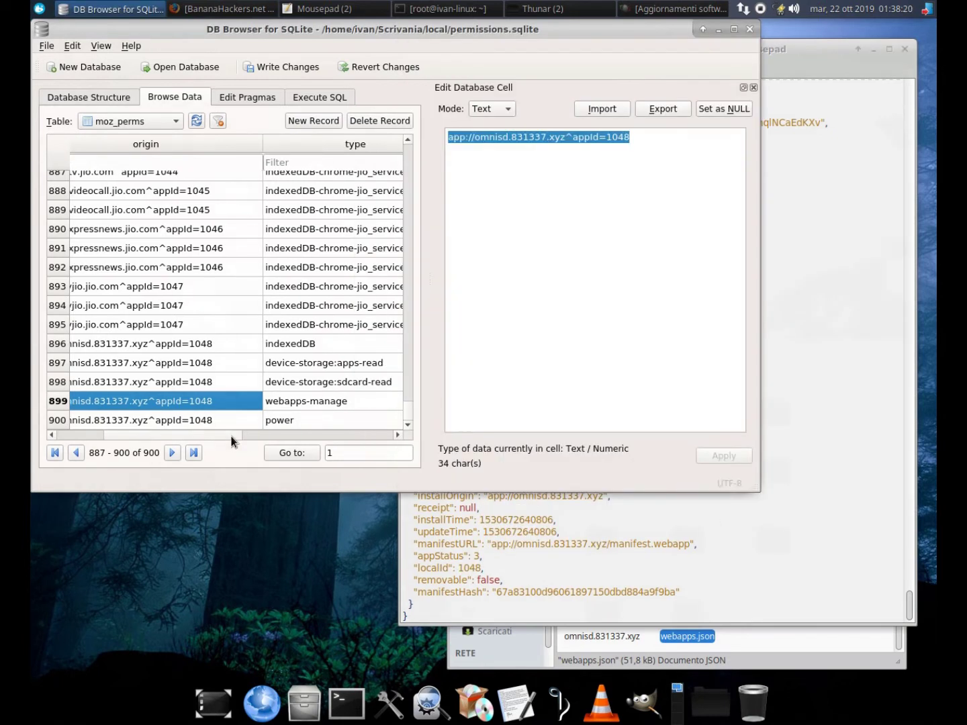
left_click_drag(226, 435, 380, 435)
left_click(348, 344)
left_click_drag(348, 344, 354, 418)
left_click(341, 344)
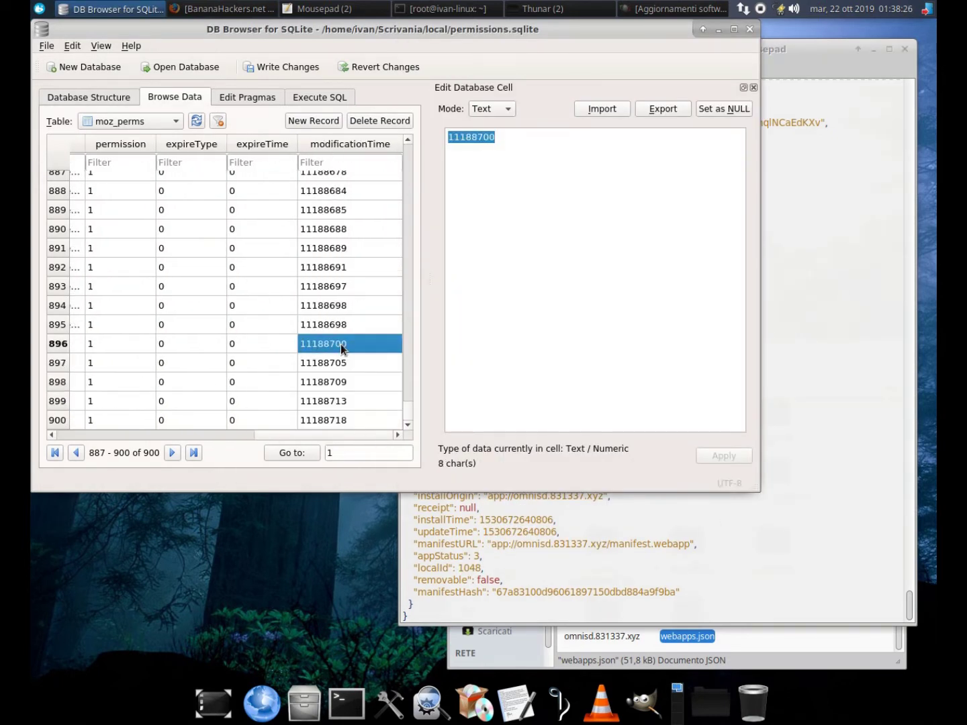
double_click(341, 344)
right_click(341, 344)
left_click(388, 404)
left_click(628, 531)
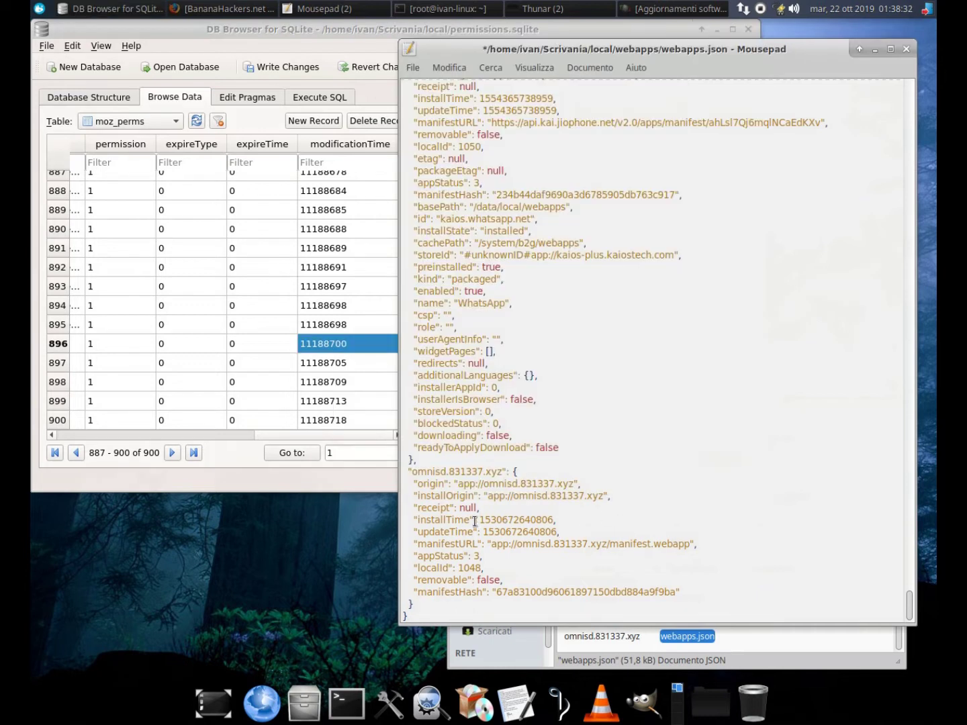
left_click_drag(481, 520, 552, 520)
right_click(532, 521)
left_click(564, 364)
Step: Set the OmniSD updateTime to row 900's timestamp, 11188718
left_click(109, 9)
left_click(337, 421)
right_click(495, 197)
left_click(513, 195)
left_click(318, 9)
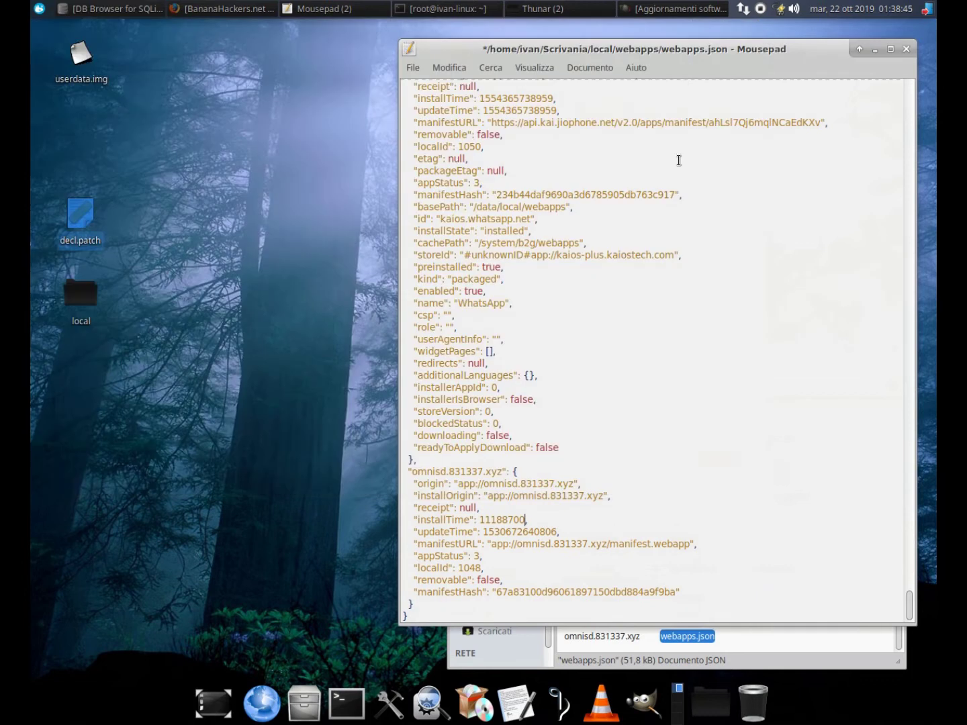
left_click_drag(483, 532, 557, 532)
right_click(557, 532)
left_click(583, 364)
Step: Quit Mousepad, saving webapps.json
key("ctrl+q")
left_click(775, 389)
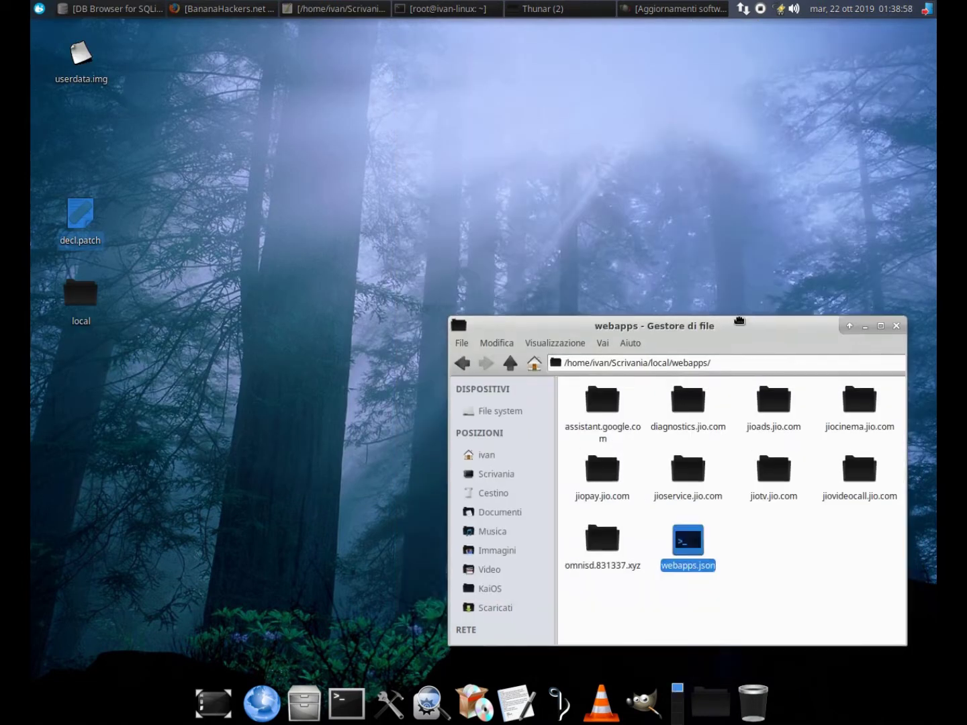
scroll(680, 491, "down", 1)
left_click(110, 8)
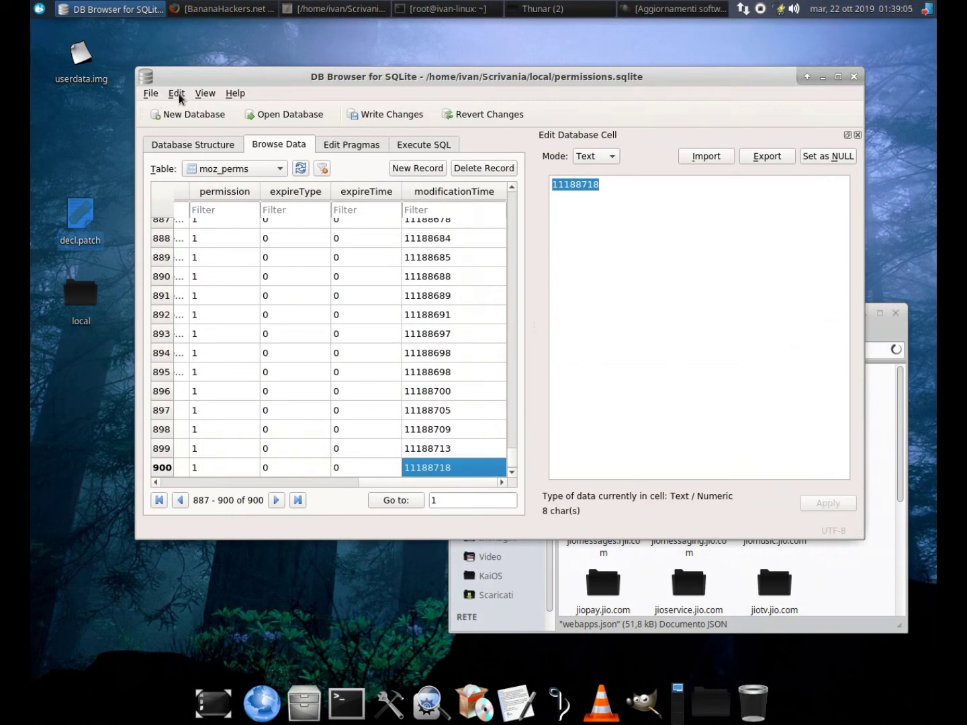
Step: Write the pending changes to permissions.sqlite and close DB Browser for SQLite
left_click(150, 92)
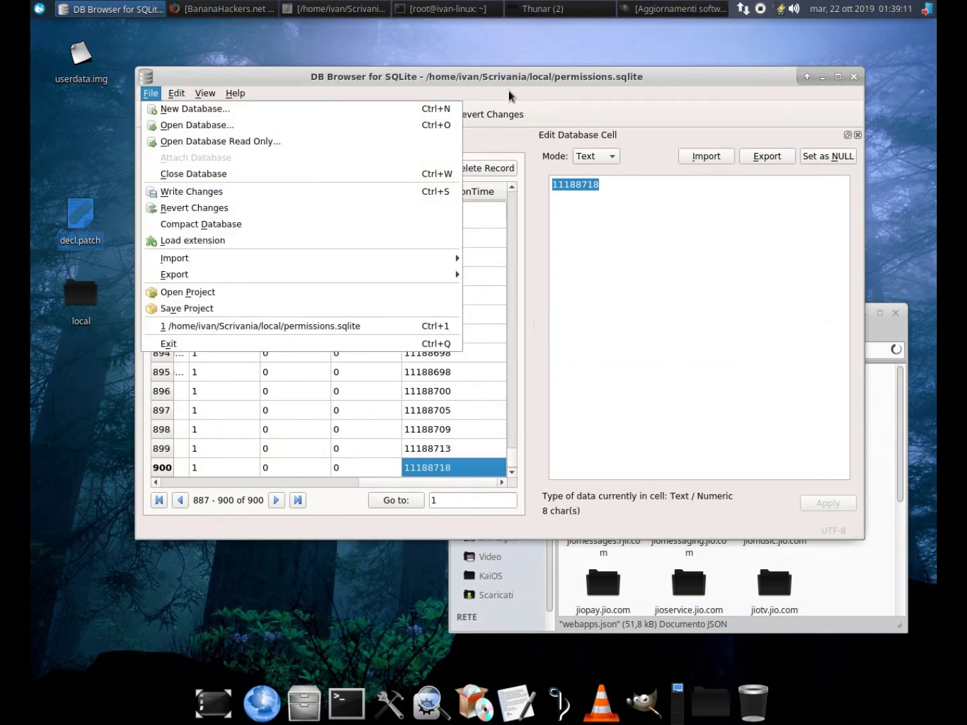
left_click(509, 90)
left_click(150, 92)
mouse_move(175, 274)
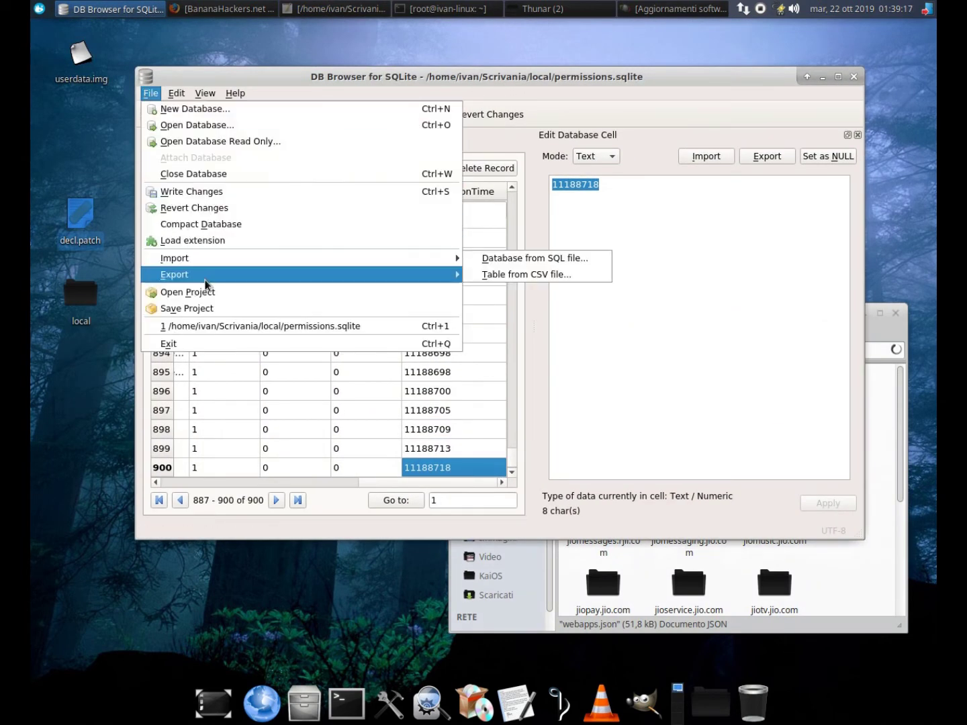
left_click(196, 193)
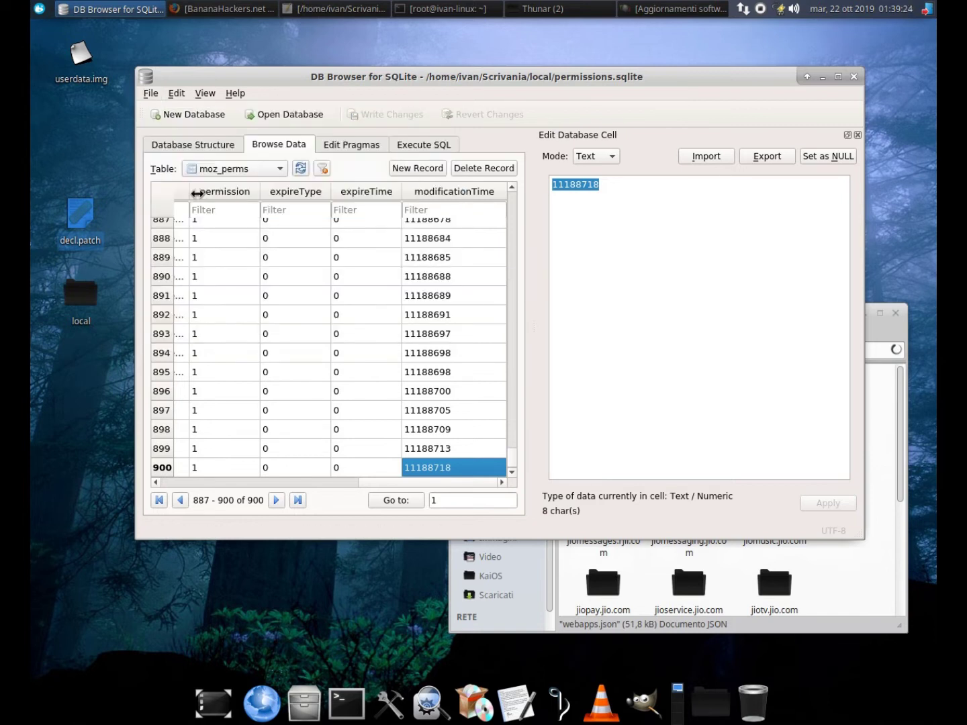
left_click(854, 76)
mouse_move(704, 312)
left_mouse_down()
mouse_move(665, 226)
mouse_move(708, 234)
left_mouse_up()
Step: Close the extra Desktop local window and go up from the webapps folder toward /mnt/img
double_click(79, 294)
right_click(298, 227)
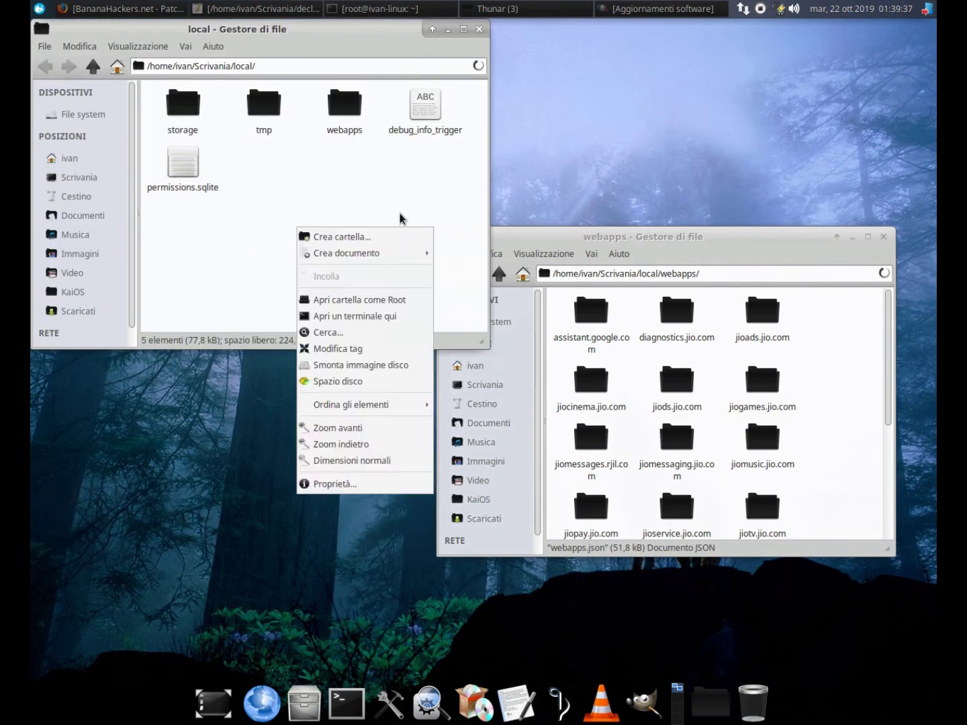
key("Escape")
left_click(478, 29)
left_click_drag(638, 236, 660, 270)
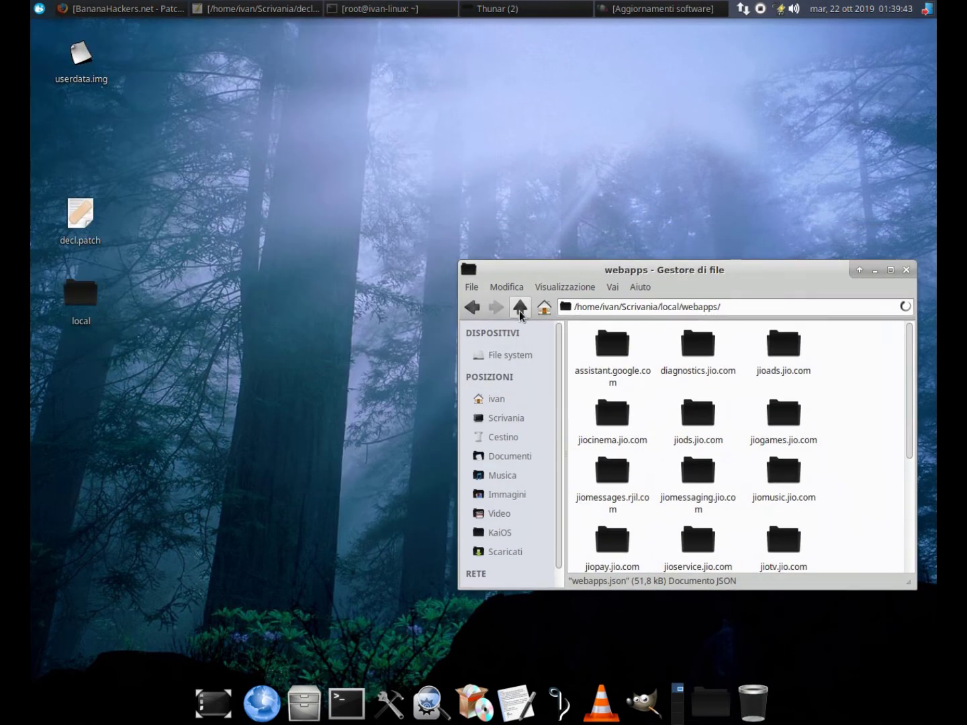
left_click(519, 307)
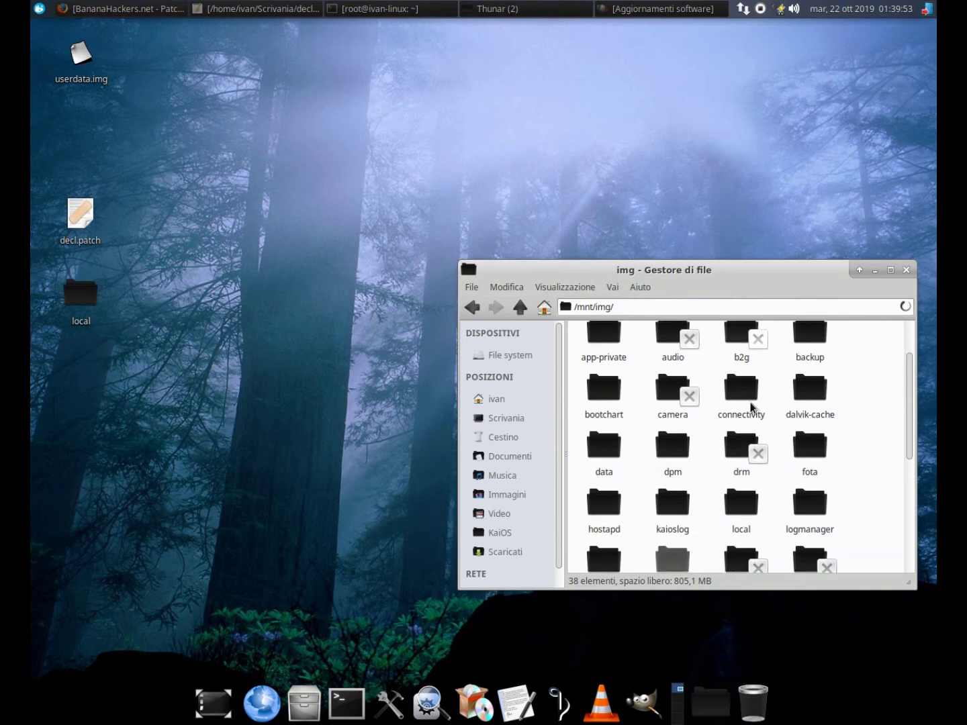
type("local")
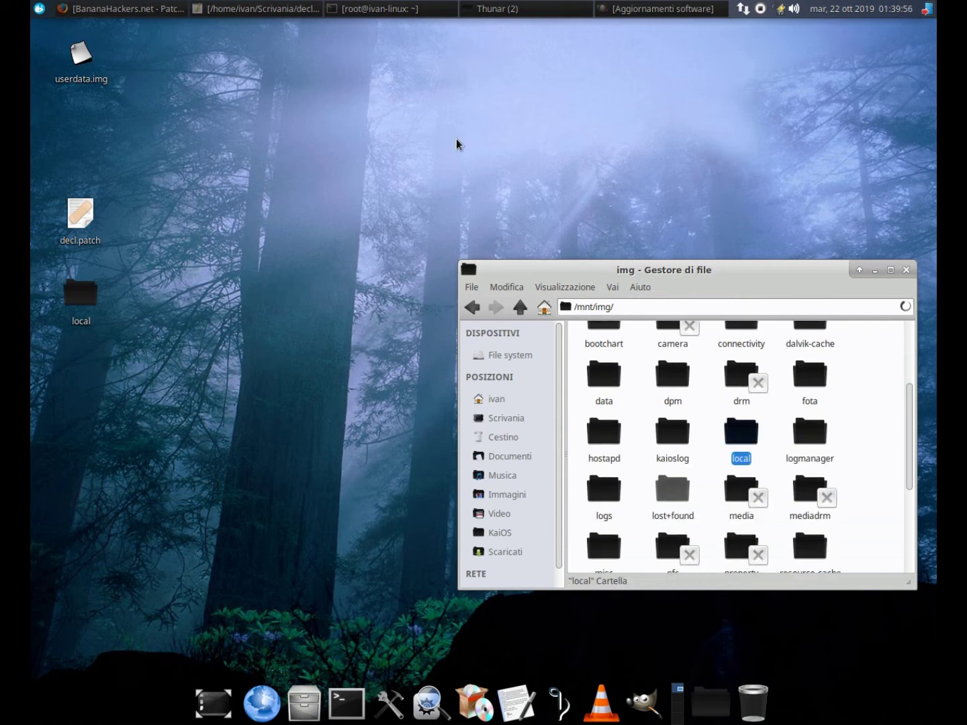
Step: Run 'cp -fR /home/ivan/Scrivania/local /mnt/img/' to copy the edited folder into the image
key("alt+Tab")
type("cp -r /mnt/img/local /home/ivan/Scrivania/")
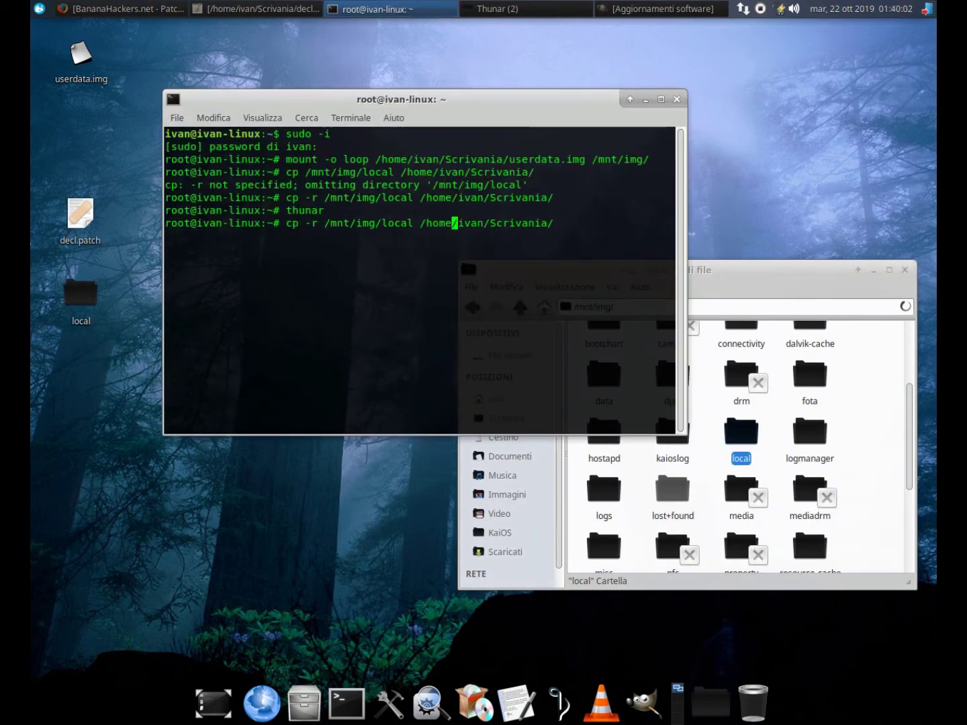
key("Delete")
type("fR")
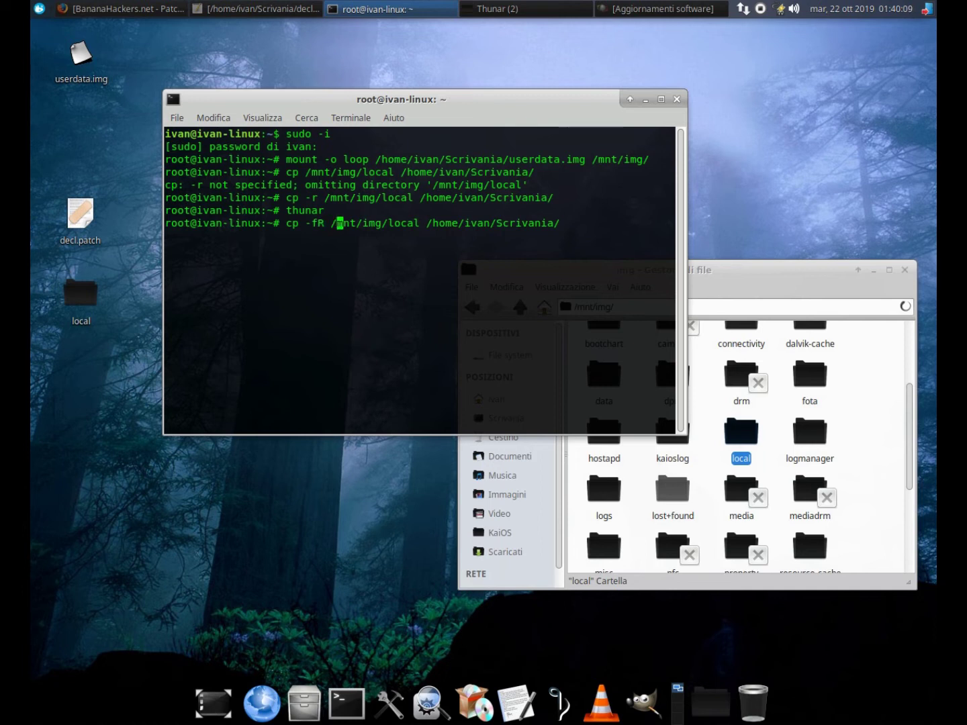
key("Right")
key("Right")
key("Right")
key("Delete")
key("Delete")
key("Delete")
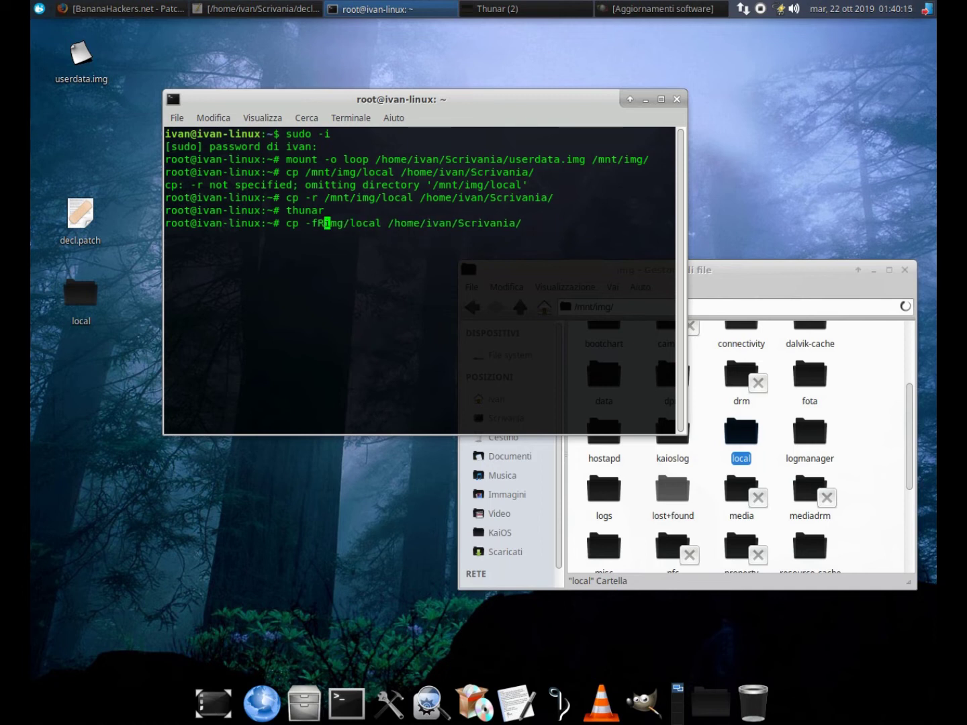
key("Delete")
key("Delete")
key("Delete")
key("Right")
key("Right")
key("Right")
type("loca")
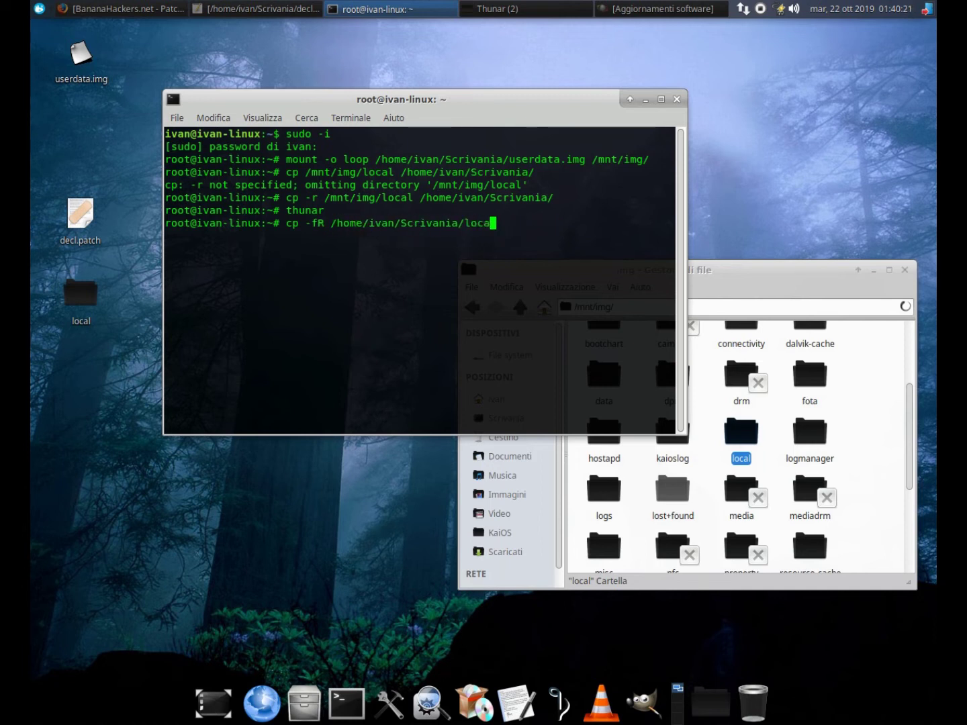
type("l /mnt/")
type("img/")
key("Return")
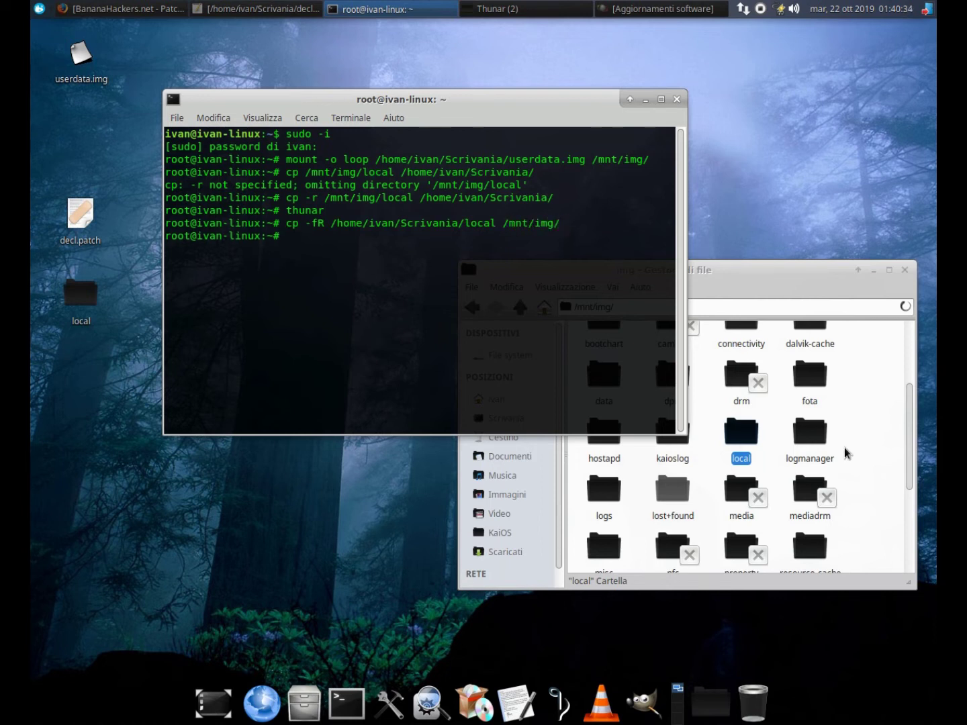
Step: Check the properties of the image's permissions.sqlite, then run 'thunar /mnt/img'
double_click(741, 434)
right_click(609, 407)
left_click(665, 638)
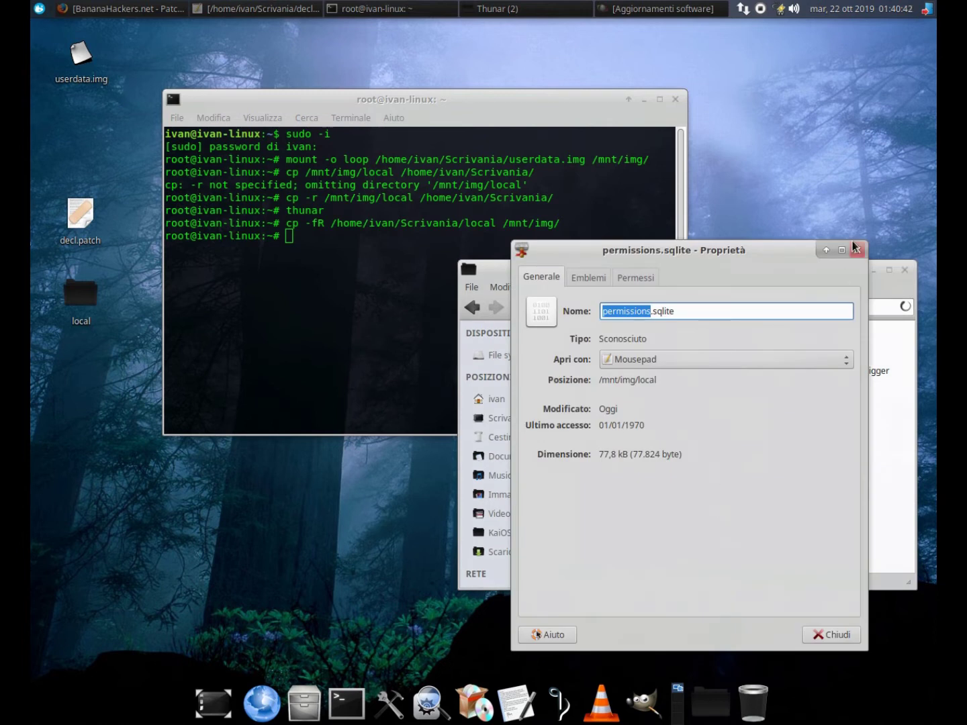
left_click(832, 635)
left_click(415, 276)
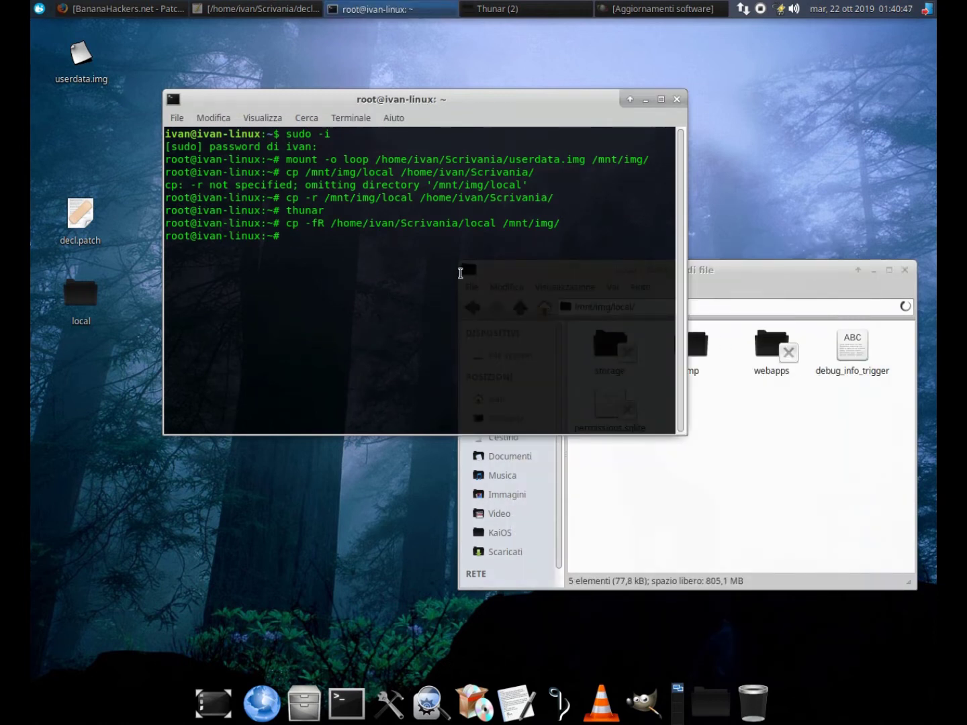
type("thunar /mnt/img")
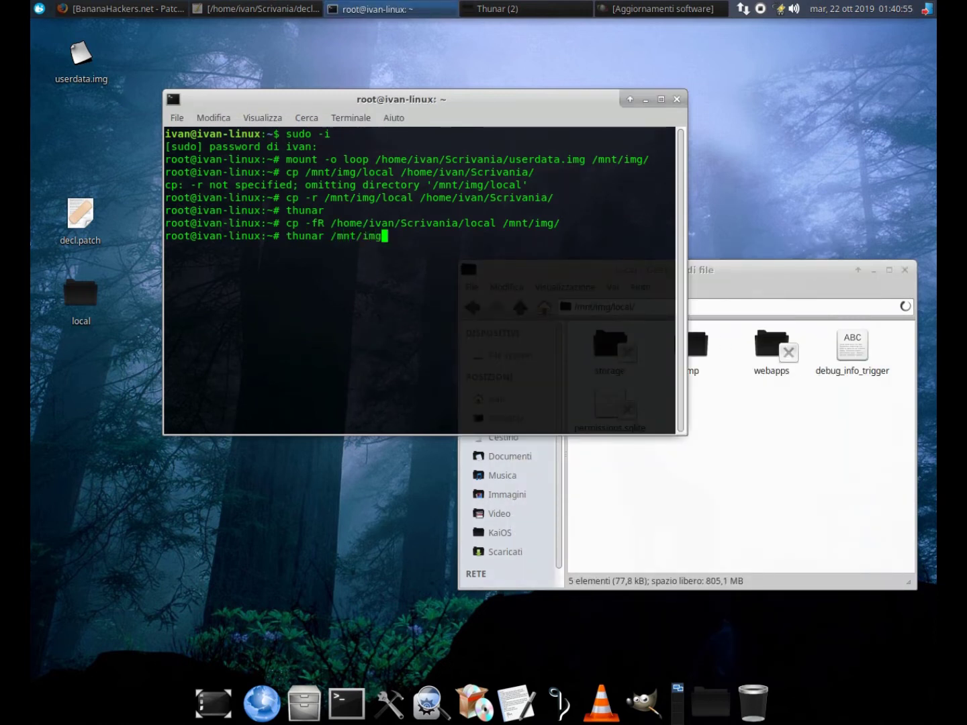
key("Return")
Step: Open the image's local/webapps/webapps.json in Mousepad from the root Thunar window
left_click_drag(227, 333, 566, 216)
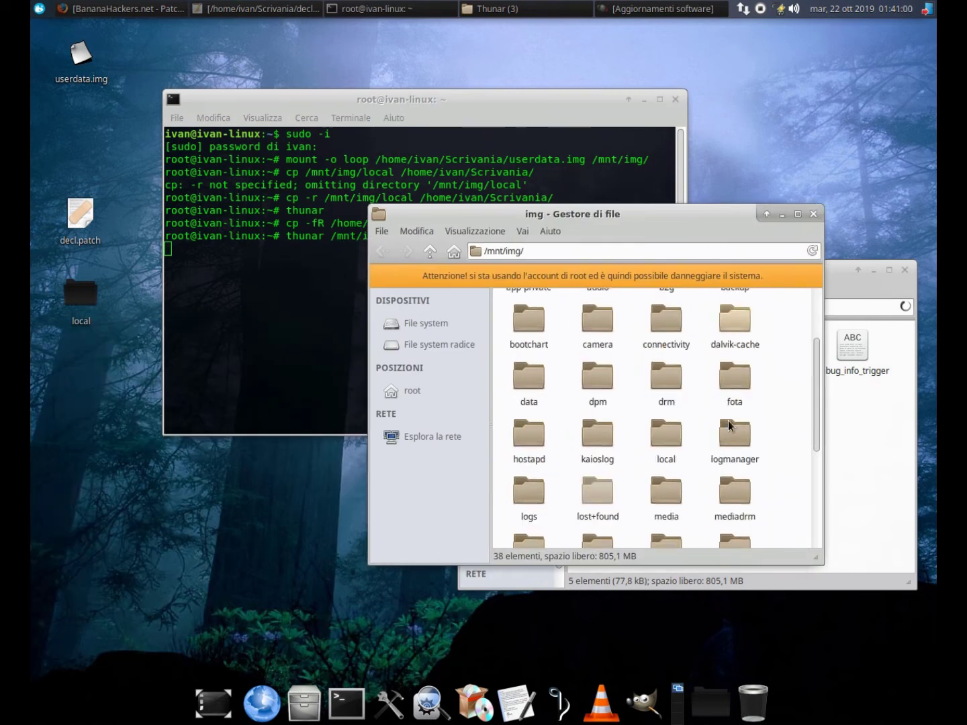
double_click(598, 339)
double_click(696, 313)
scroll(657, 416, "down", 3)
right_click(623, 507)
left_click(666, 522)
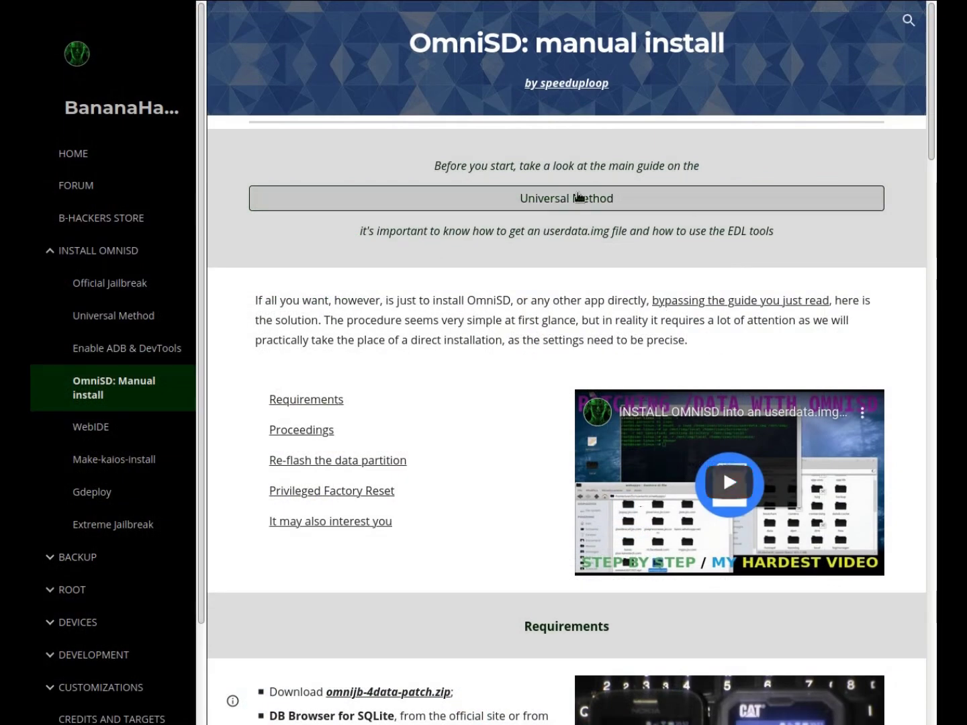
scroll(569, 219, "down", 5)
scroll(539, 309, "down", 5)
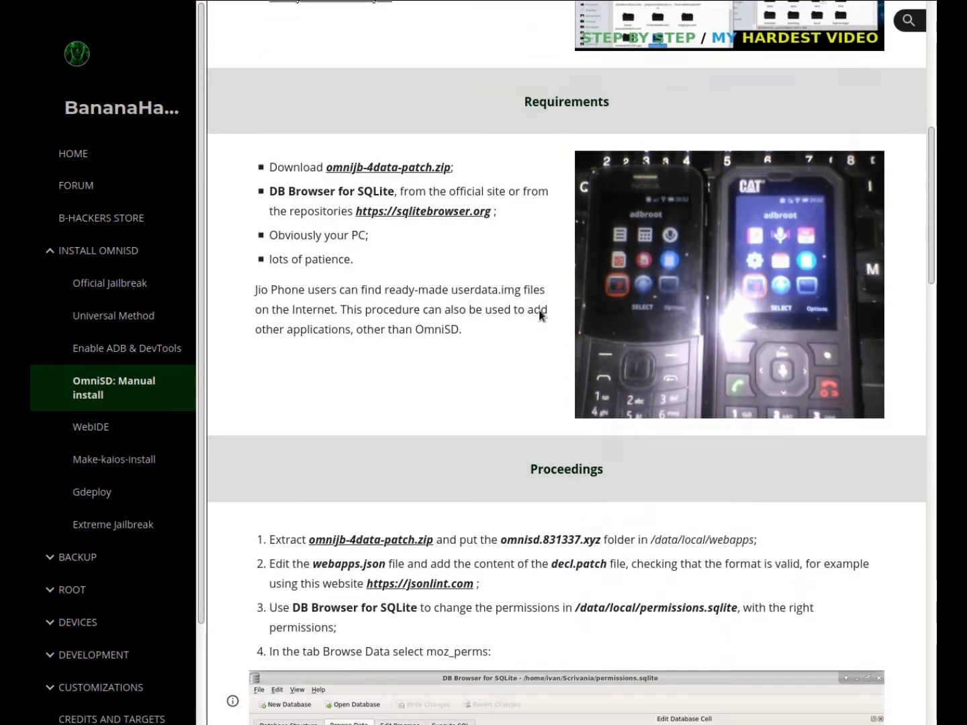
scroll(539, 309, "down", 5)
scroll(539, 310, "down", 5)
scroll(539, 310, "down", 5)
scroll(538, 310, "down", 5)
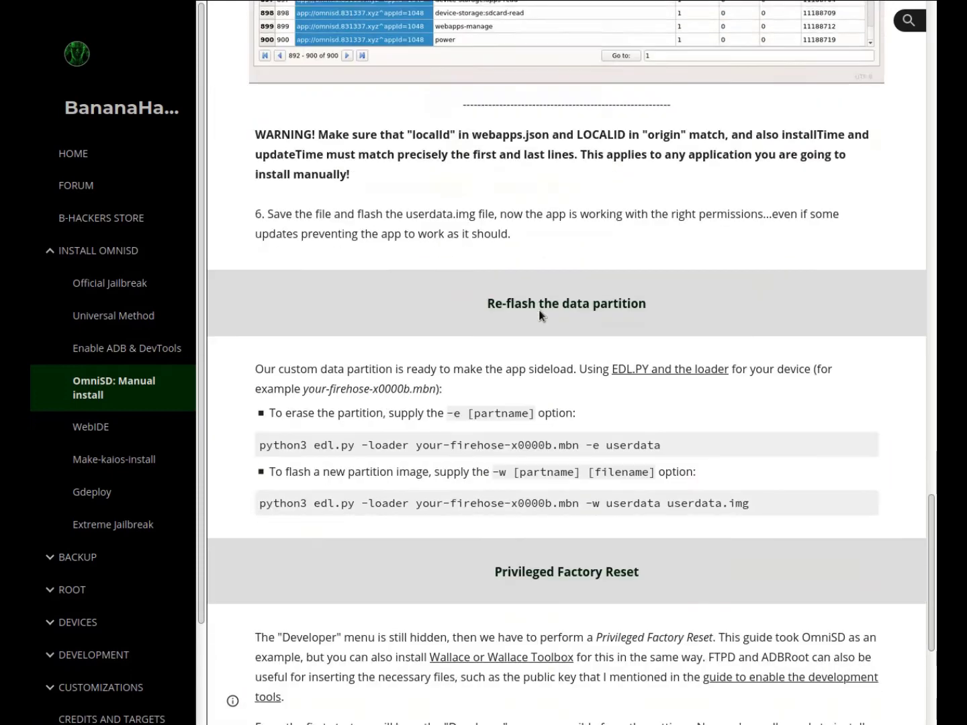
scroll(493, 174, "down", 3)
Step: Read past the guide's re-flash and factory-reset sections, then return to the Universal Method page
left_click_drag(488, 165, 647, 168)
left_click(575, 197)
scroll(528, 302, "down", 5)
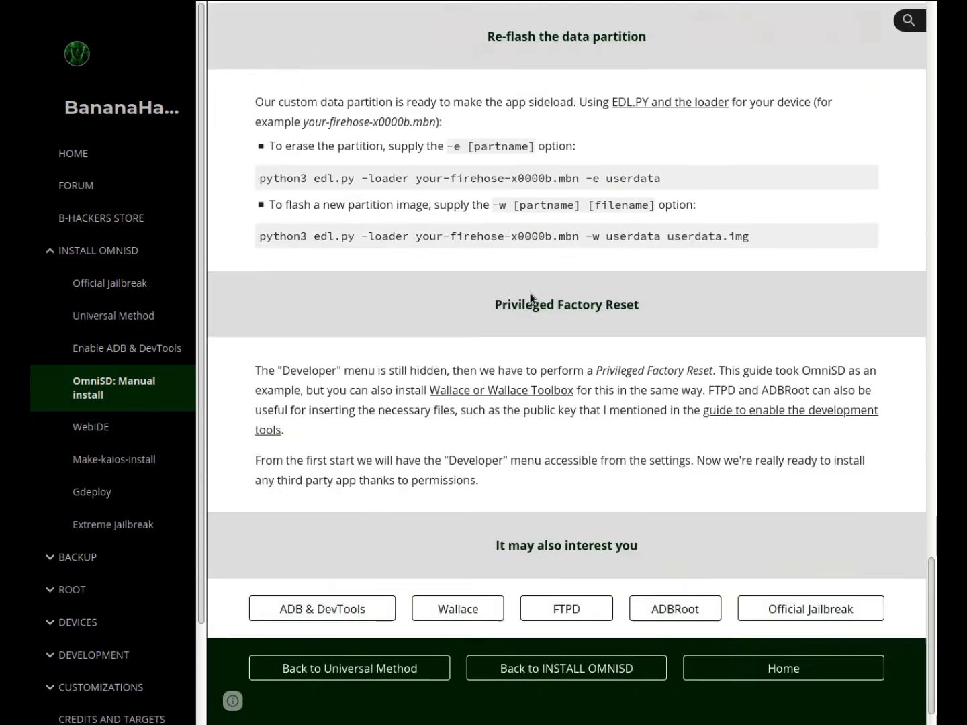
scroll(549, 381, "down", 2)
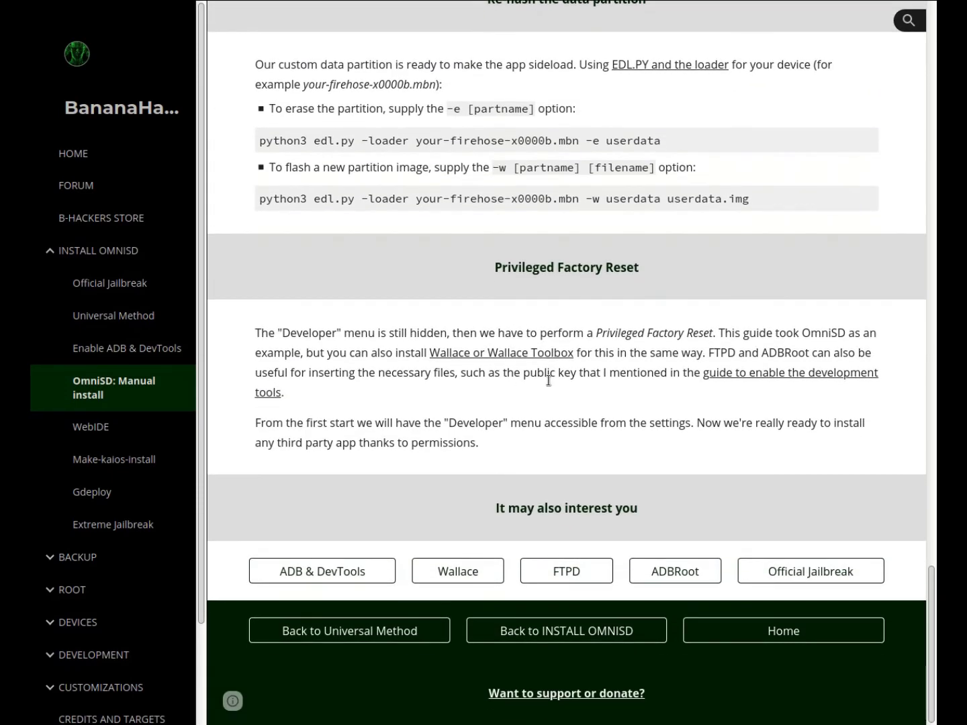
left_click(370, 630)
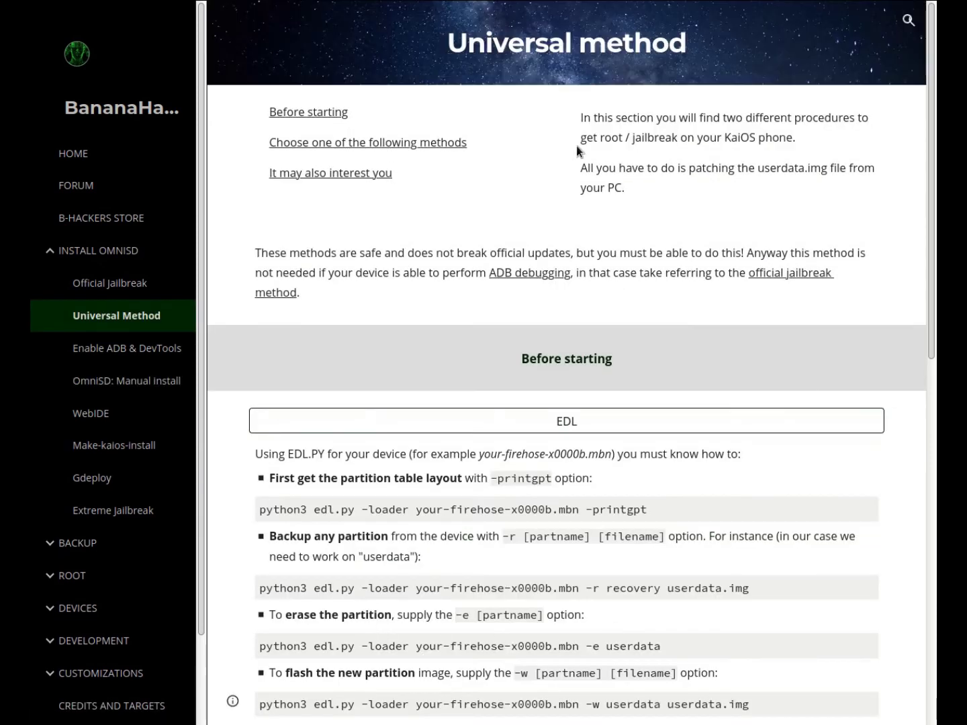
Step: Scroll down the Universal Method page and go to the BananaHackers home page
left_click_drag(550, 361, 605, 359)
left_click(596, 370)
scroll(546, 378, "down", 4)
scroll(547, 379, "down", 3)
scroll(548, 378, "down", 3)
scroll(549, 378, "down", 3)
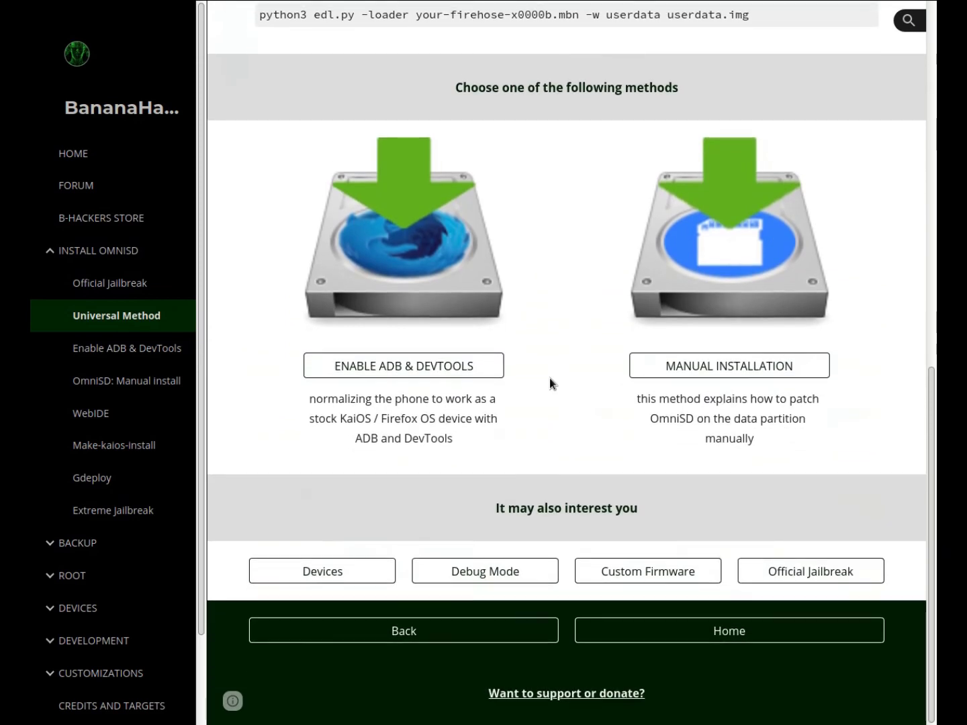
left_click(730, 631)
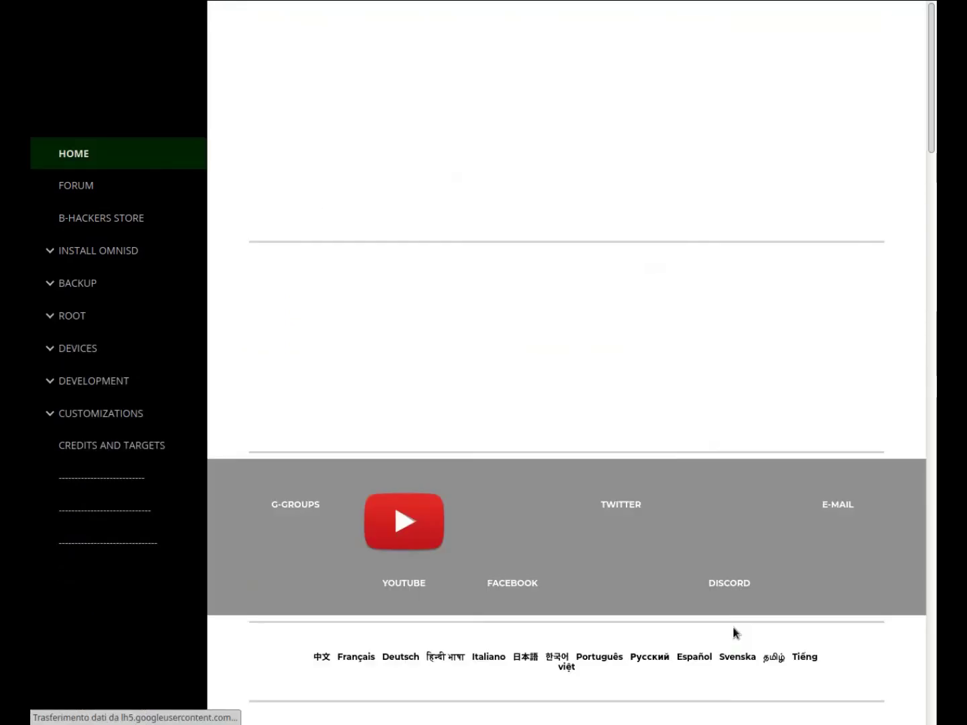